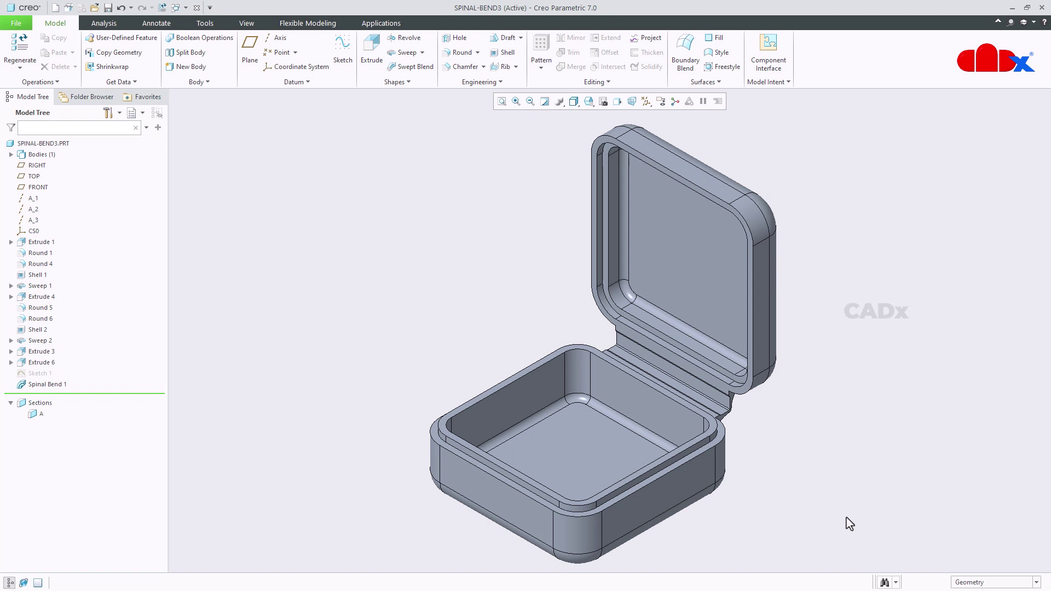
- Switch the hinged box to the saved FRONT orientation and zoom in slightly
{"action": "left_click", "coordinate": [588, 101]}
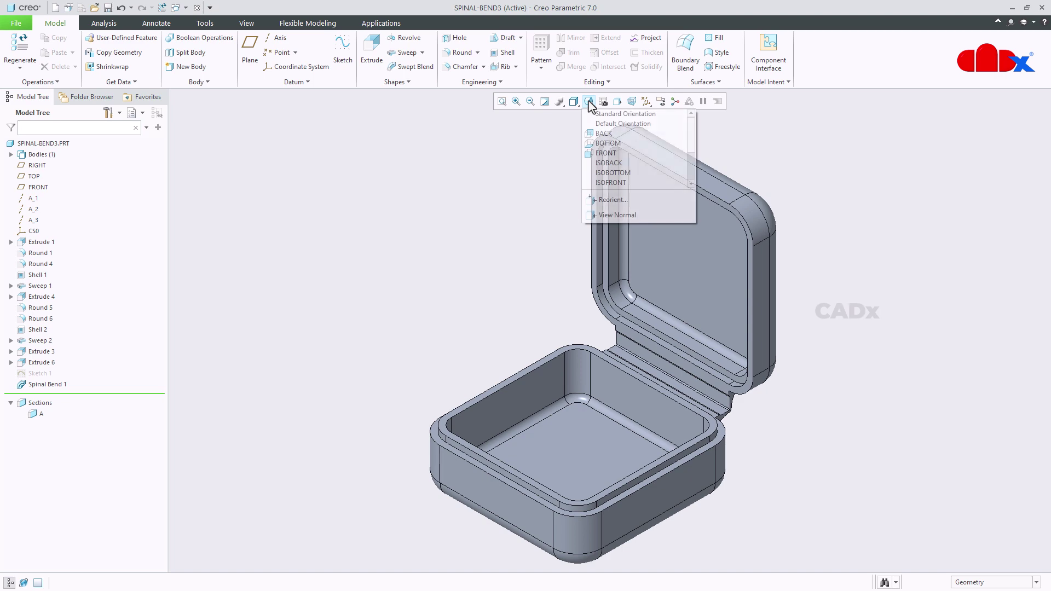
{"action": "left_click", "coordinate": [602, 153]}
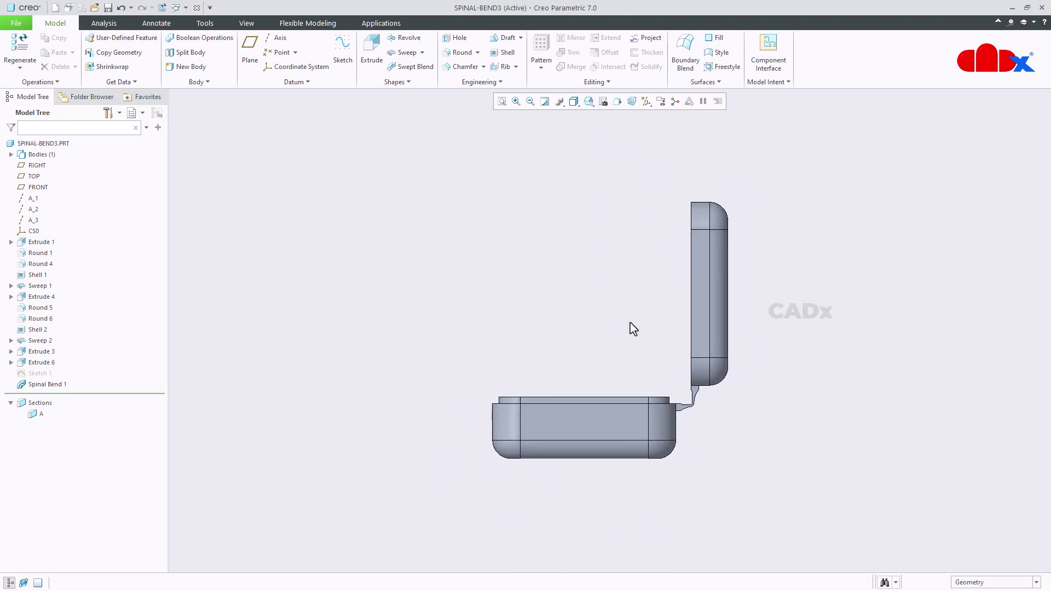
{"action": "scroll", "coordinate": [629, 327], "scroll_direction": "down", "scroll_amount": 2}
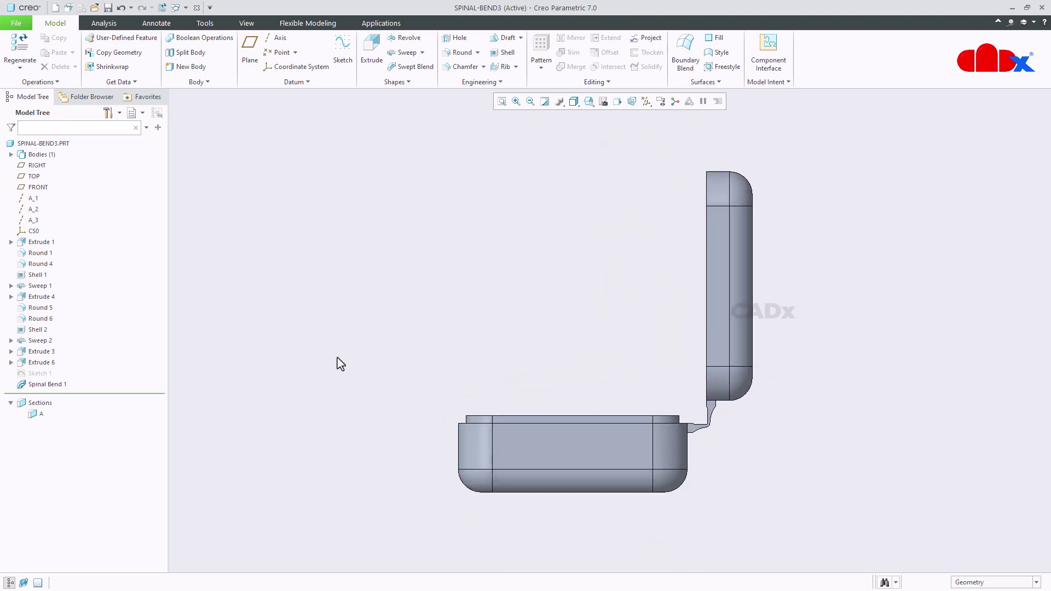
{"action": "left_click", "coordinate": [49, 384]}
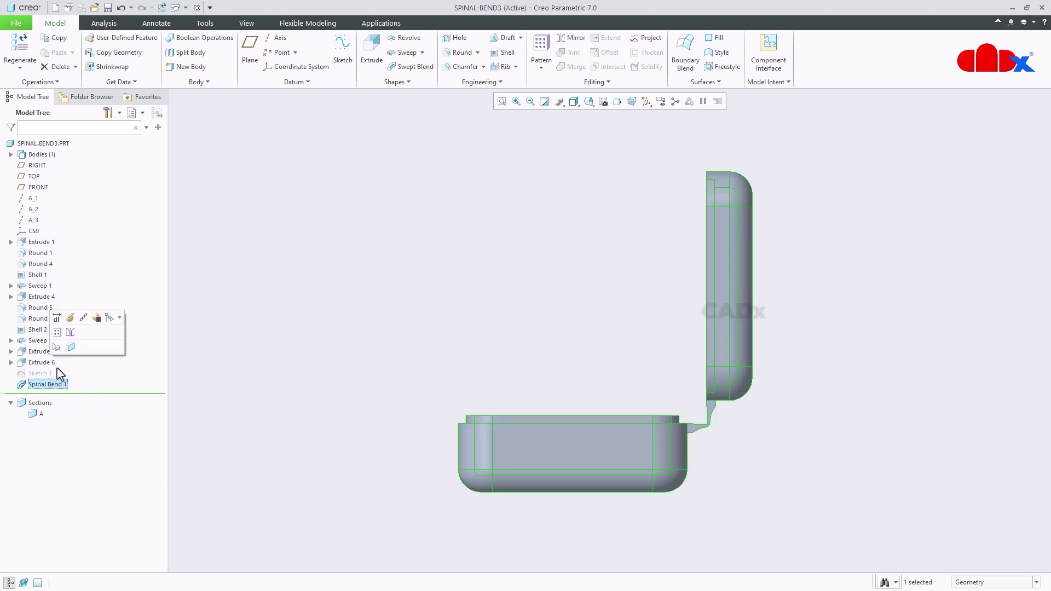
{"action": "left_click", "coordinate": [71, 332]}
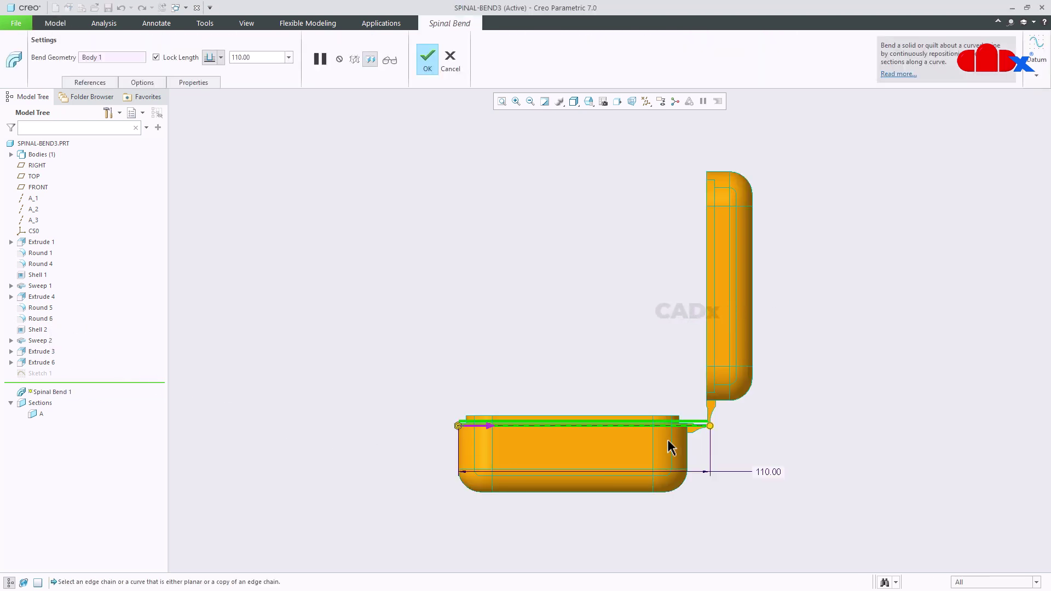
{"action": "mouse_move", "coordinate": [710, 425]}
{"action": "left_mouse_down"}
{"action": "mouse_move", "coordinate": [725, 427]}
{"action": "mouse_move", "coordinate": [690, 427]}
{"action": "mouse_move", "coordinate": [710, 434]}
{"action": "left_mouse_up"}
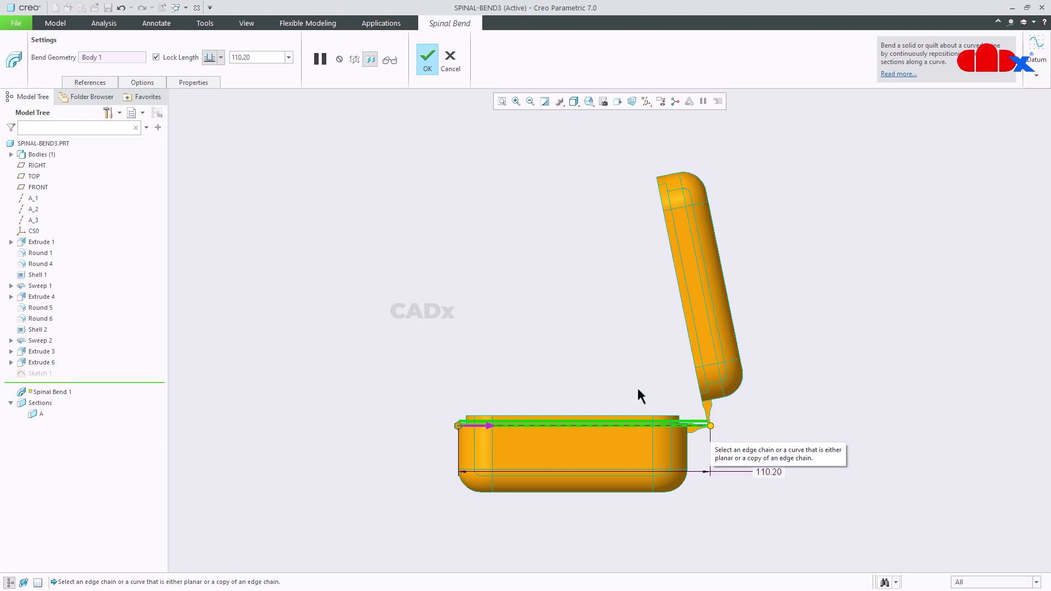
{"action": "left_click", "coordinate": [451, 60]}
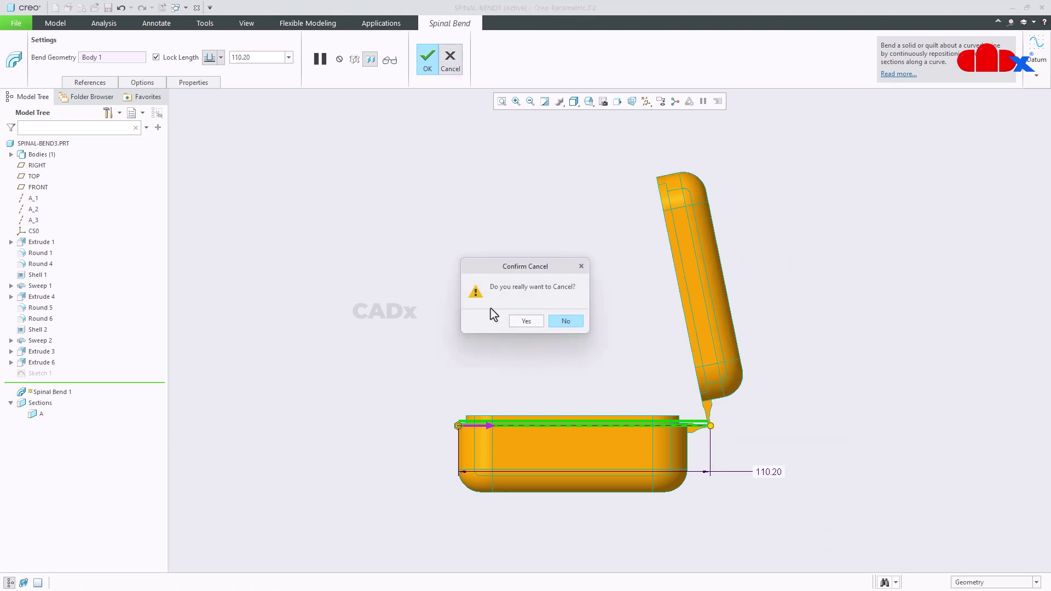
{"action": "left_click", "coordinate": [524, 320]}
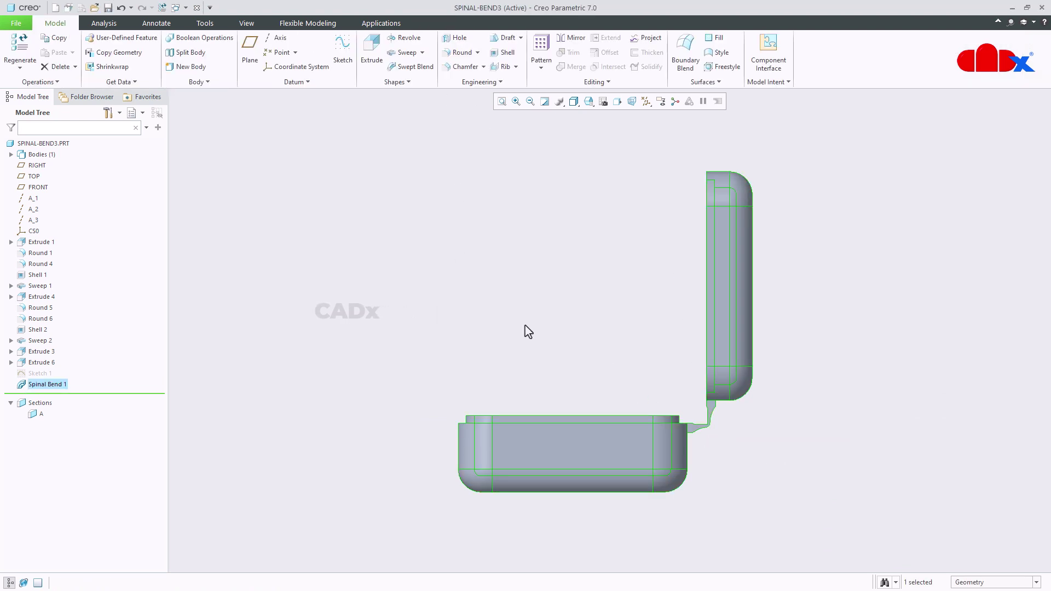
- Return to the standard view and change Spinal Bend 1's length from 110 to 125
{"action": "left_click", "coordinate": [528, 331]}
{"action": "key", "text": "ctrl+d"}
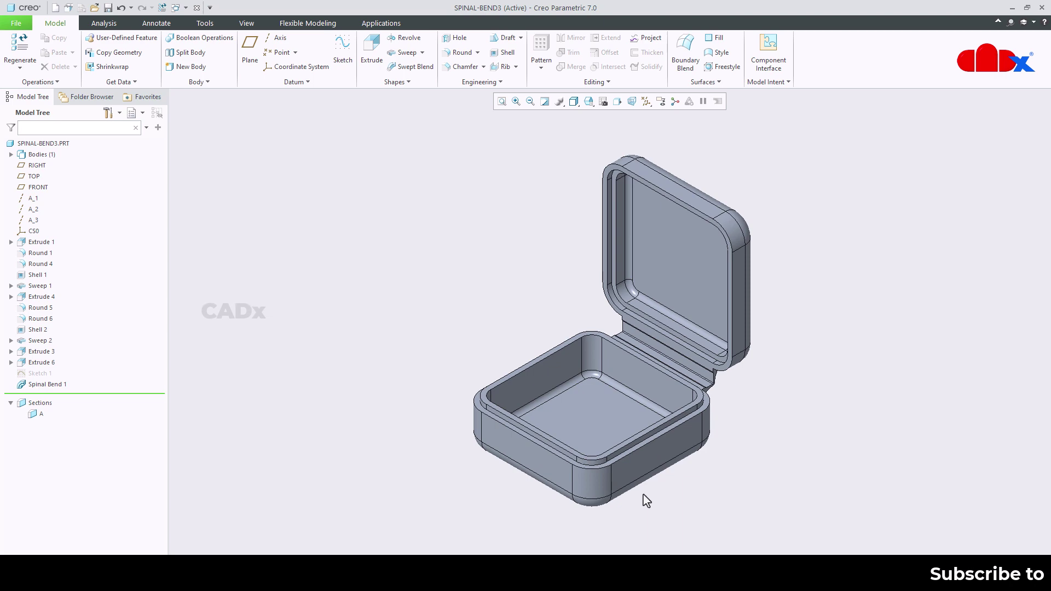
{"action": "left_click", "coordinate": [55, 385]}
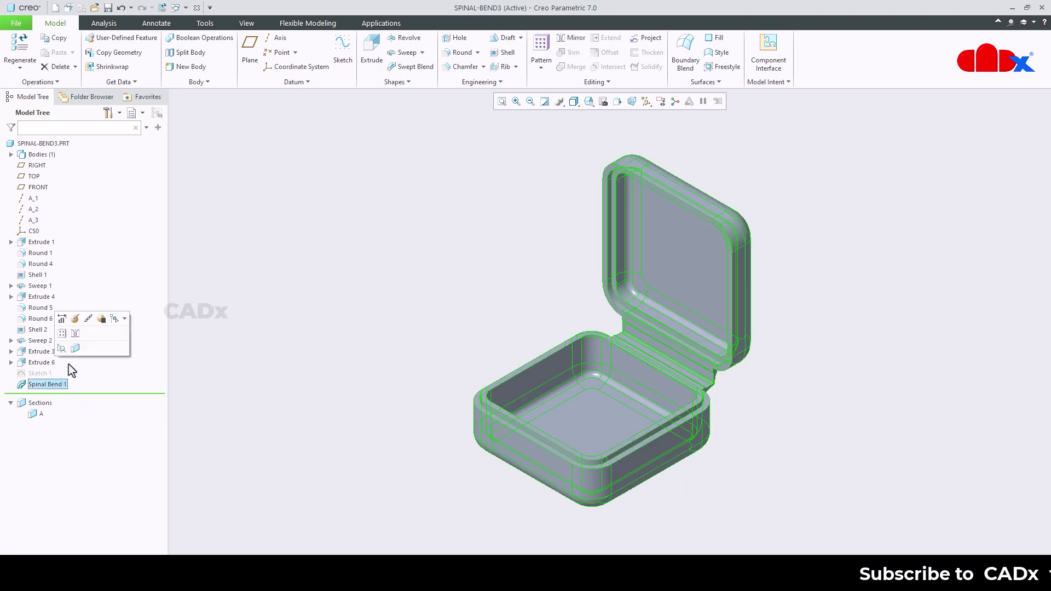
{"action": "left_click", "coordinate": [67, 319]}
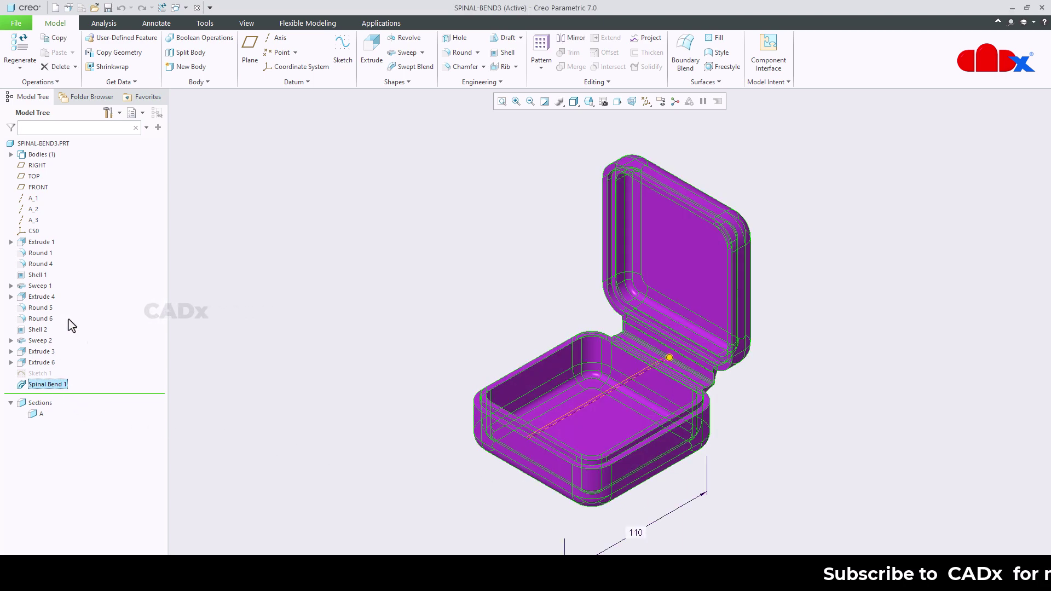
{"action": "double_click", "coordinate": [636, 534]}
{"action": "type", "text": "125"}
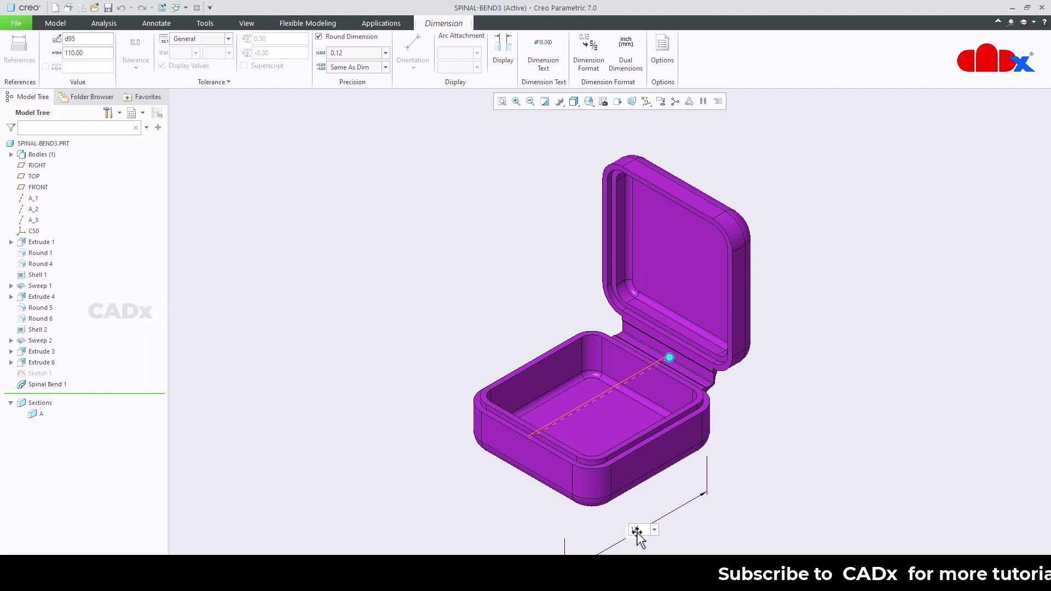
{"action": "key", "text": "Return"}
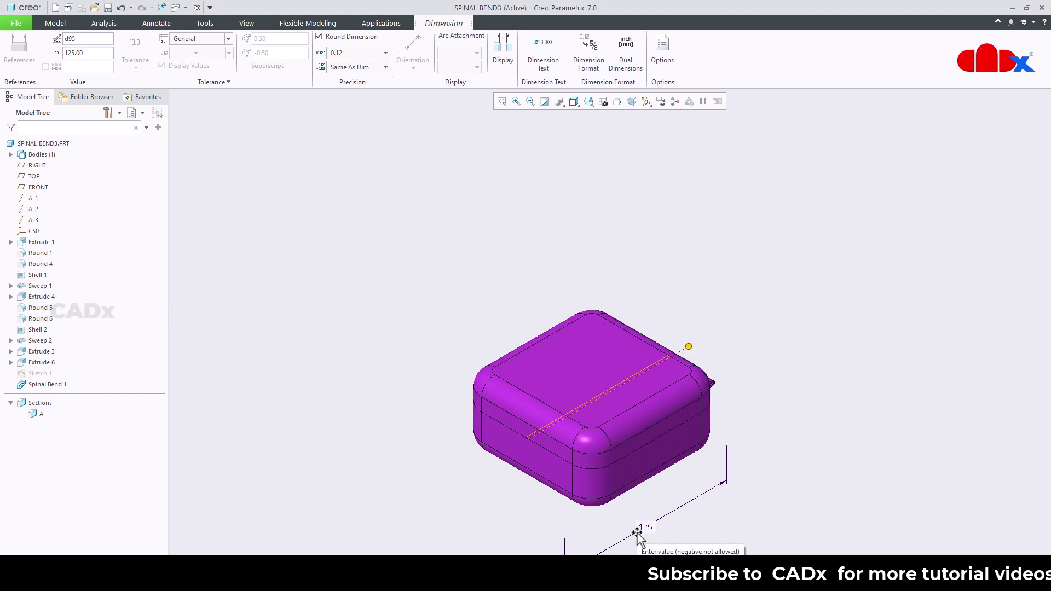
{"action": "left_click", "coordinate": [637, 534]}
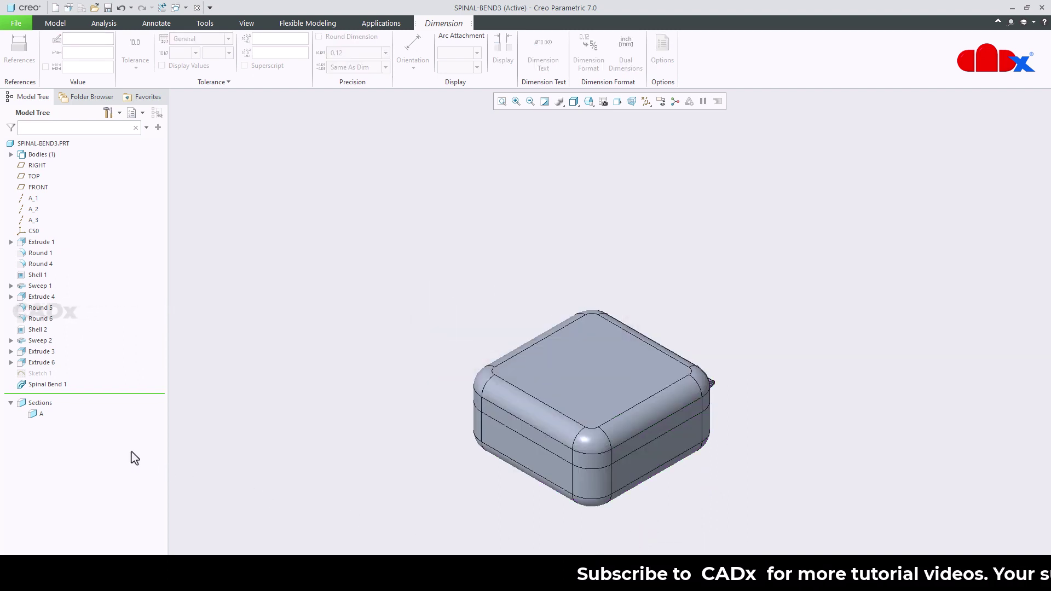
{"action": "left_click", "coordinate": [41, 414]}
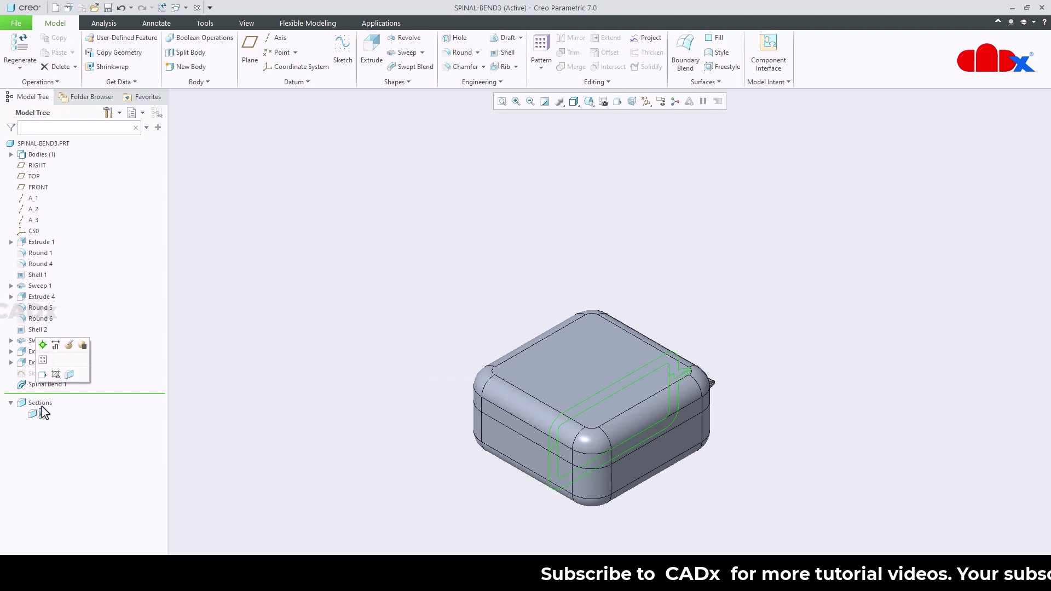
- Clip the model at section A and view it normal to the section plane
{"action": "left_click", "coordinate": [43, 345]}
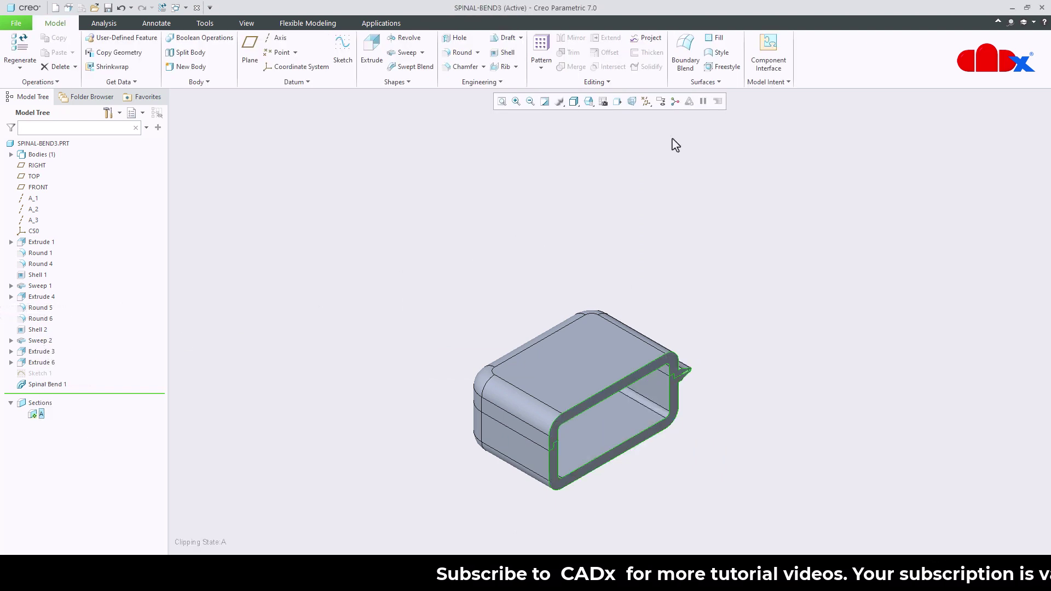
{"action": "left_click", "coordinate": [617, 103]}
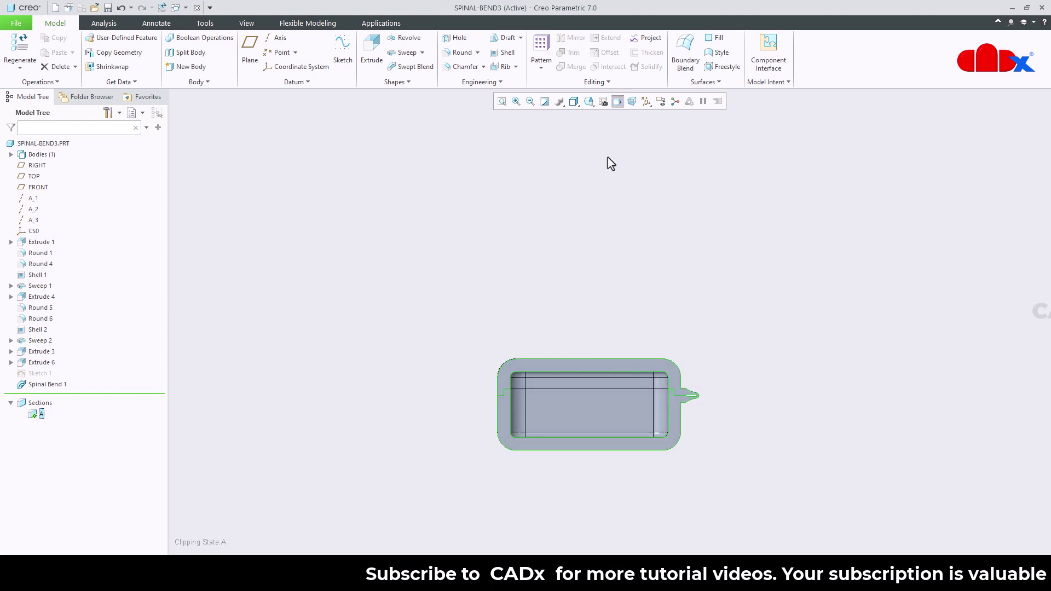
{"action": "scroll", "coordinate": [598, 403], "scroll_direction": "up", "scroll_amount": 3}
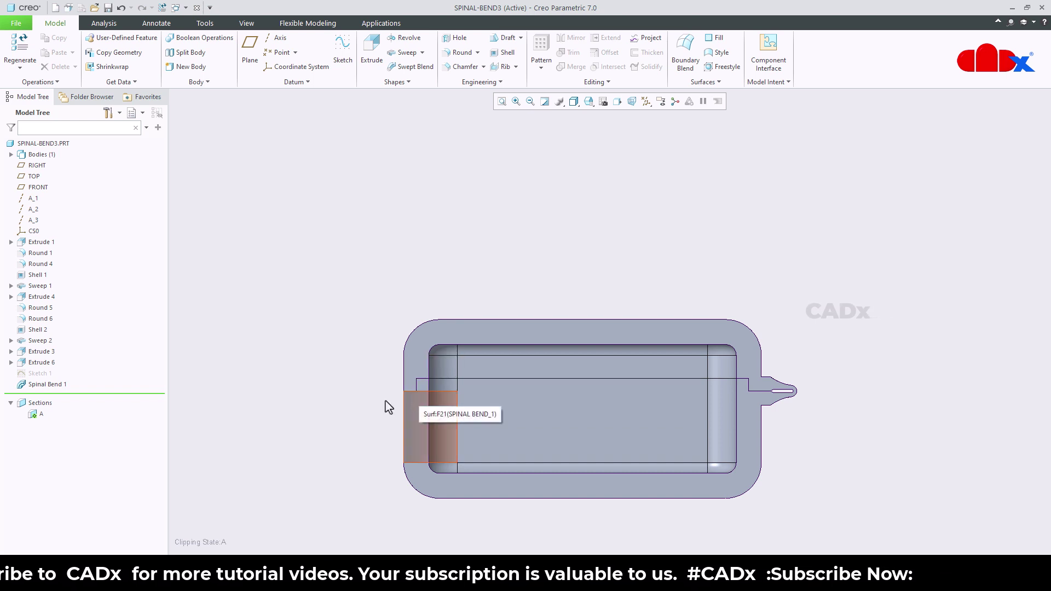
- Edit Spinal Bend 1's 125 bend length so the lid swings open again
{"action": "left_click", "coordinate": [48, 384]}
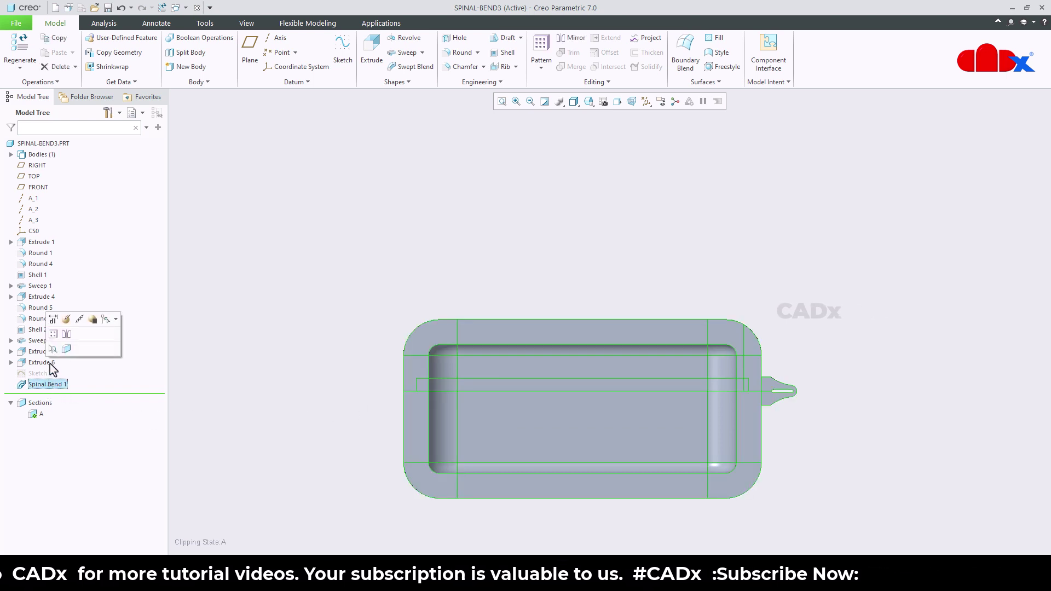
{"action": "left_click", "coordinate": [66, 319]}
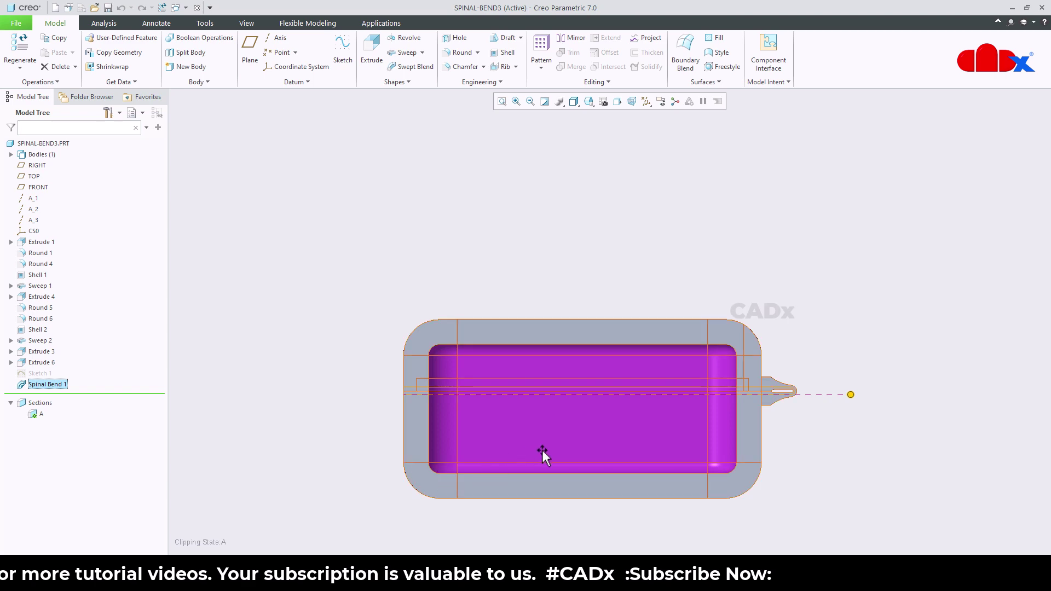
{"action": "mouse_move", "coordinate": [546, 452]}
{"action": "middle_mouse_down"}
{"action": "mouse_move", "coordinate": [541, 441]}
{"action": "mouse_move", "coordinate": [533, 464]}
{"action": "middle_mouse_up"}
{"action": "scroll", "coordinate": [537, 434], "scroll_direction": "down", "scroll_amount": 2}
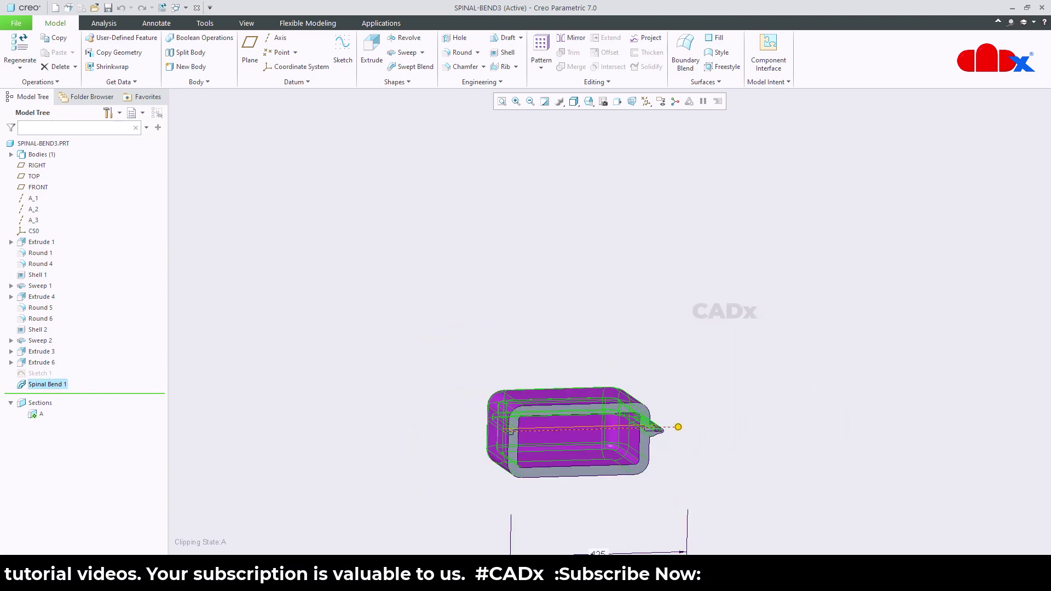
{"action": "double_click", "coordinate": [597, 553]}
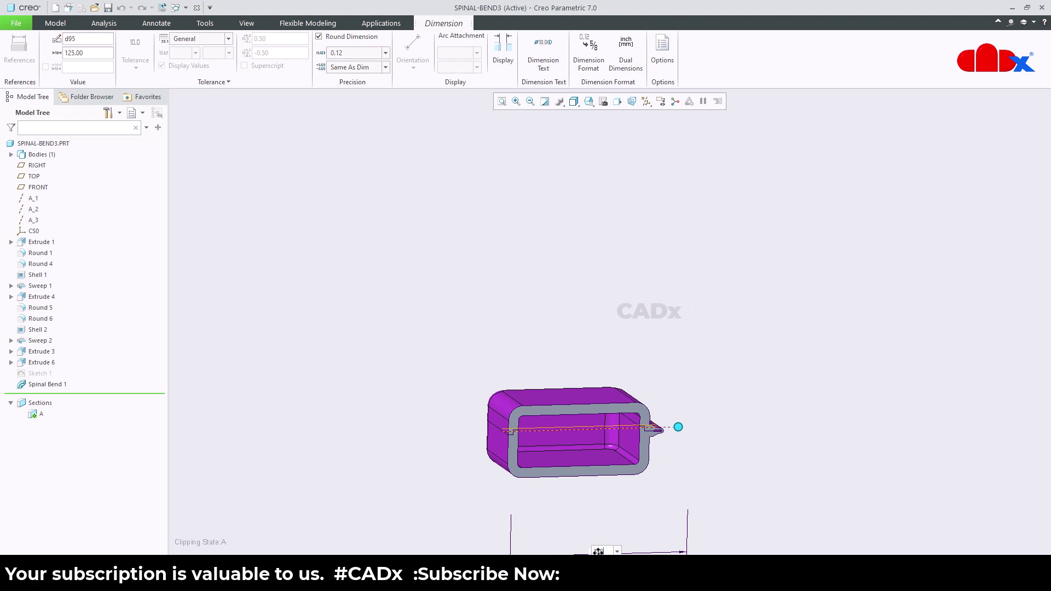
{"action": "key", "text": "Return"}
{"action": "scroll", "coordinate": [637, 524], "scroll_direction": "up", "scroll_amount": 2}
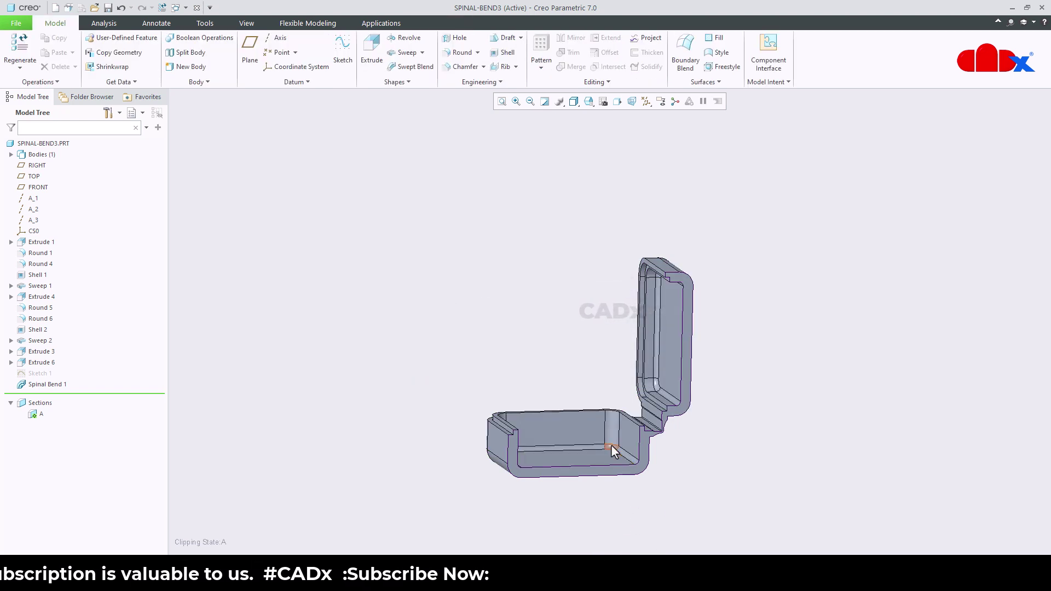
{"action": "middle_click_drag", "start_coordinate": [636, 524], "coordinate": [492, 464]}
- Turn off section A clipping to show the whole box
{"action": "left_click", "coordinate": [44, 420]}
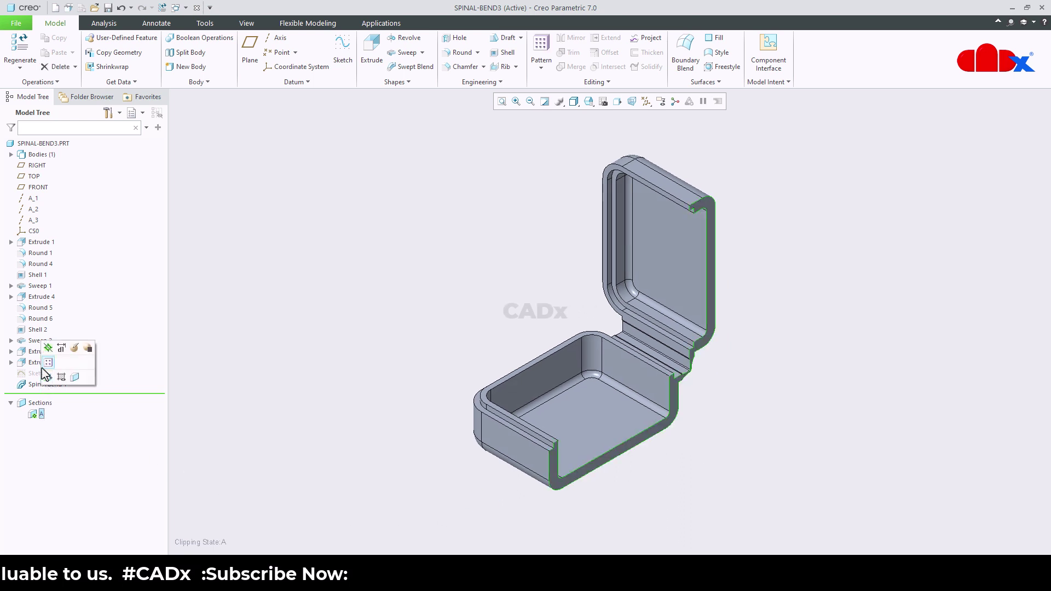
{"action": "left_click", "coordinate": [46, 348]}
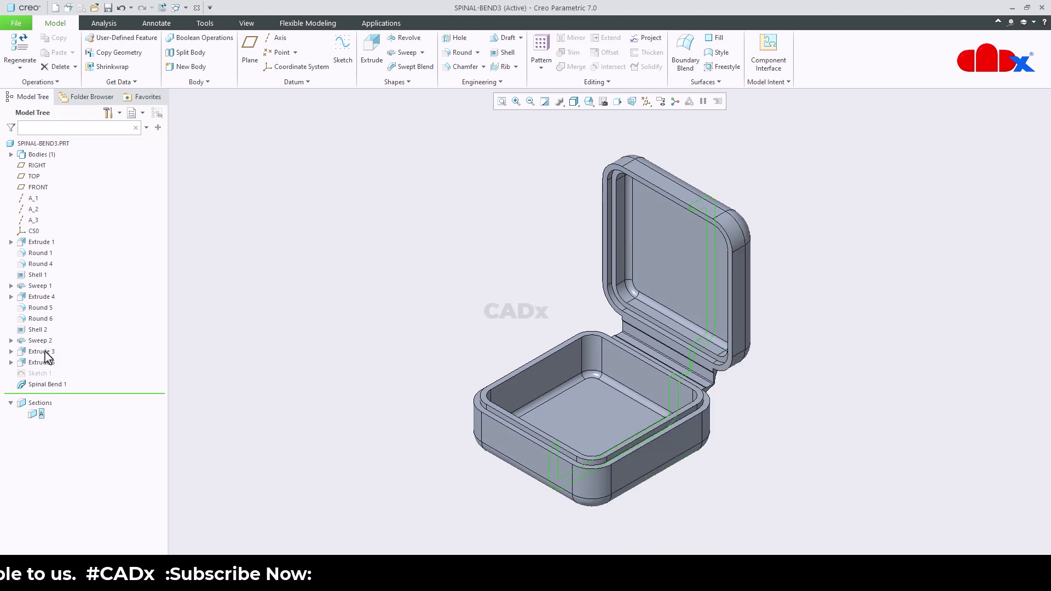
{"action": "left_click", "coordinate": [704, 534]}
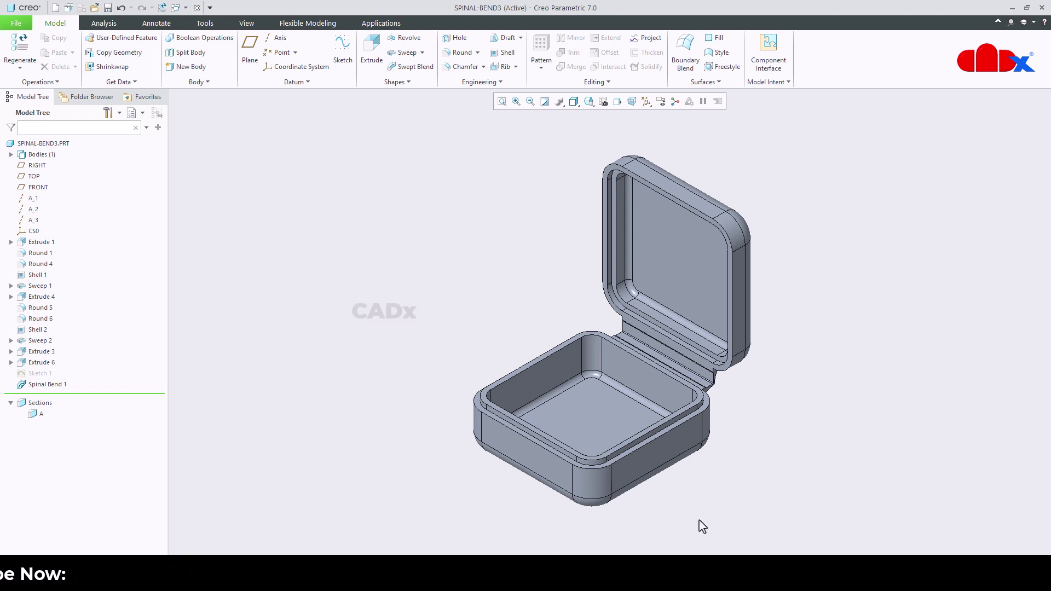
- Create a new part from the solid_part_mmks_new_abs template instead of the default one
{"action": "left_click", "coordinate": [56, 12]}
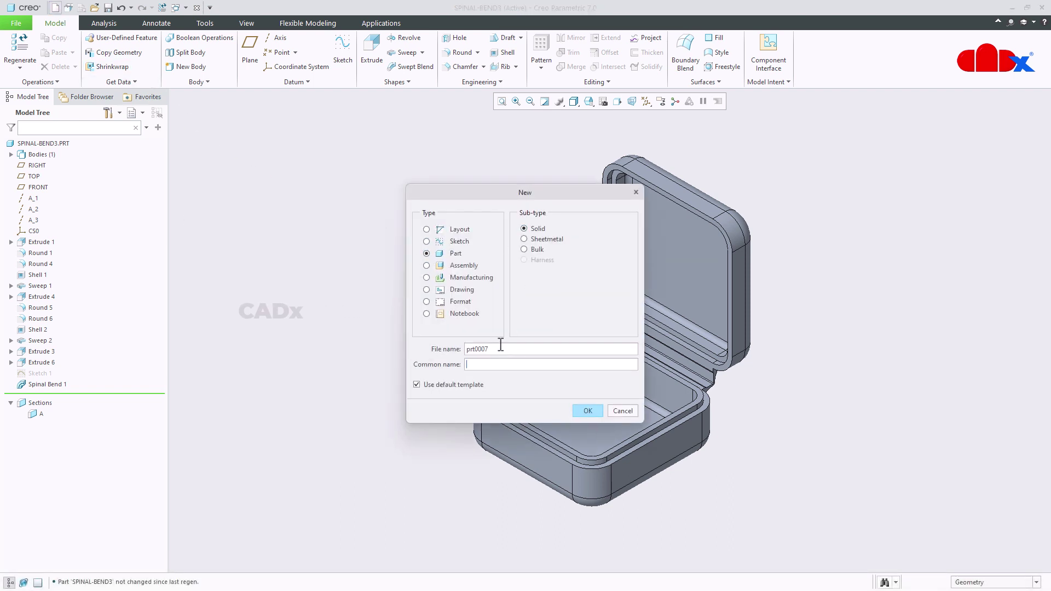
{"action": "left_click", "coordinate": [443, 386]}
{"action": "left_click", "coordinate": [587, 410]}
{"action": "left_click_drag", "start_coordinate": [617, 245], "coordinate": [619, 271]}
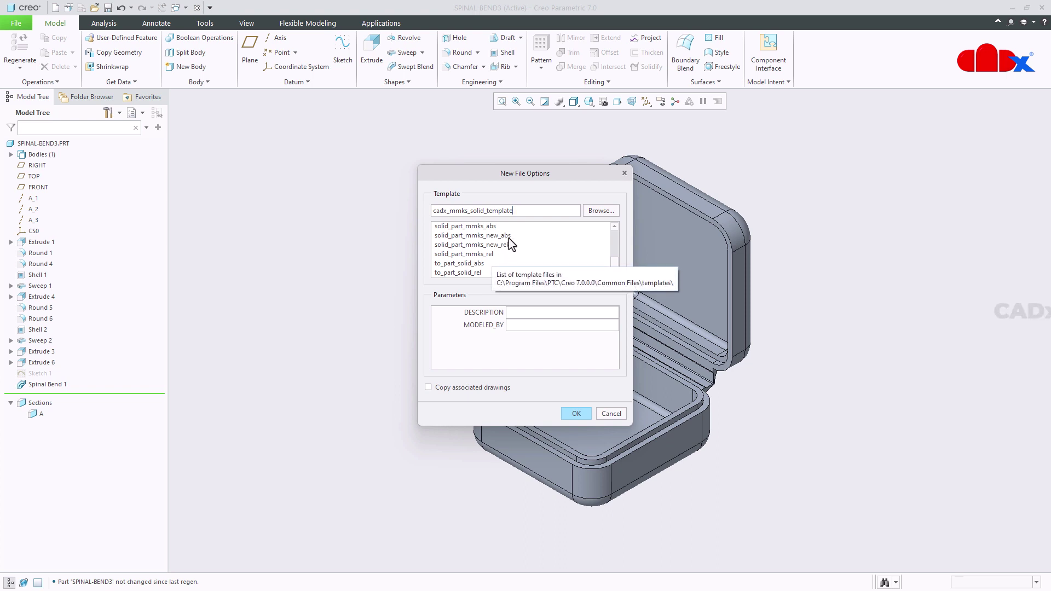
{"action": "left_click", "coordinate": [450, 235]}
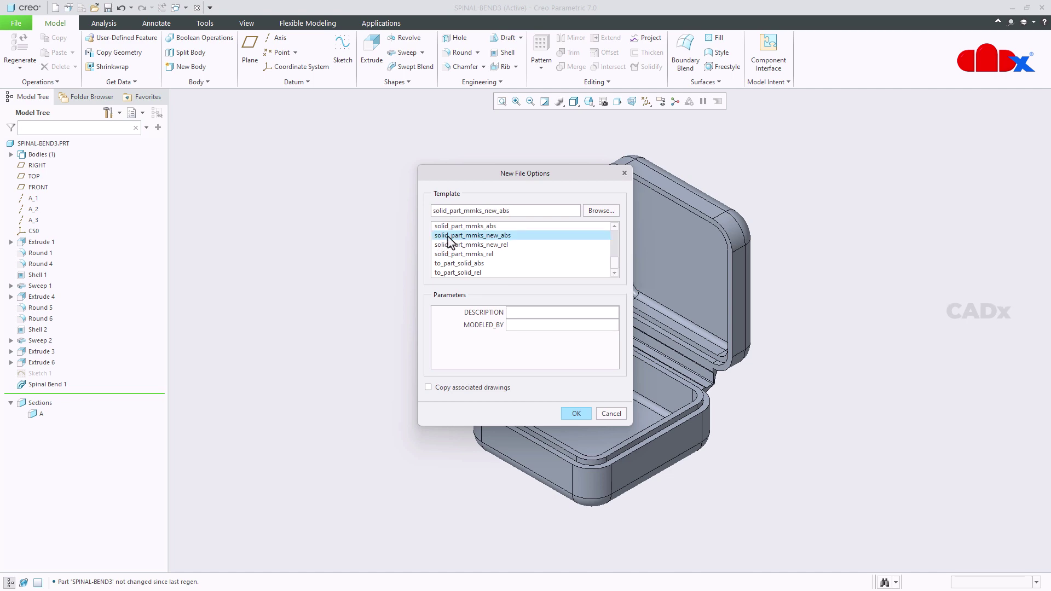
{"action": "left_click", "coordinate": [576, 413]}
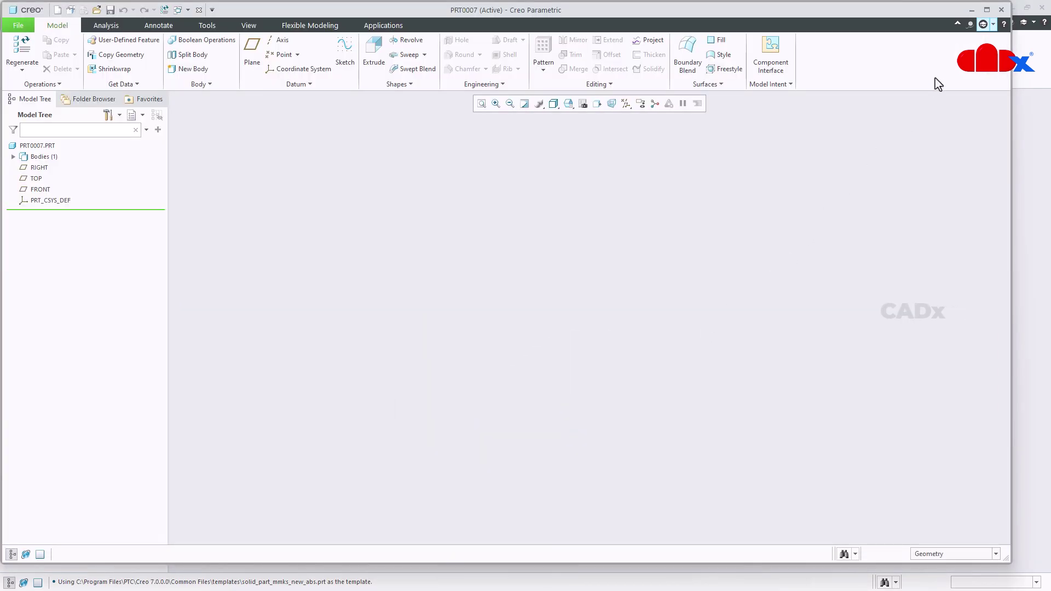
- Maximize the window and display all datum planes and the coordinate system
{"action": "left_click", "coordinate": [986, 10]}
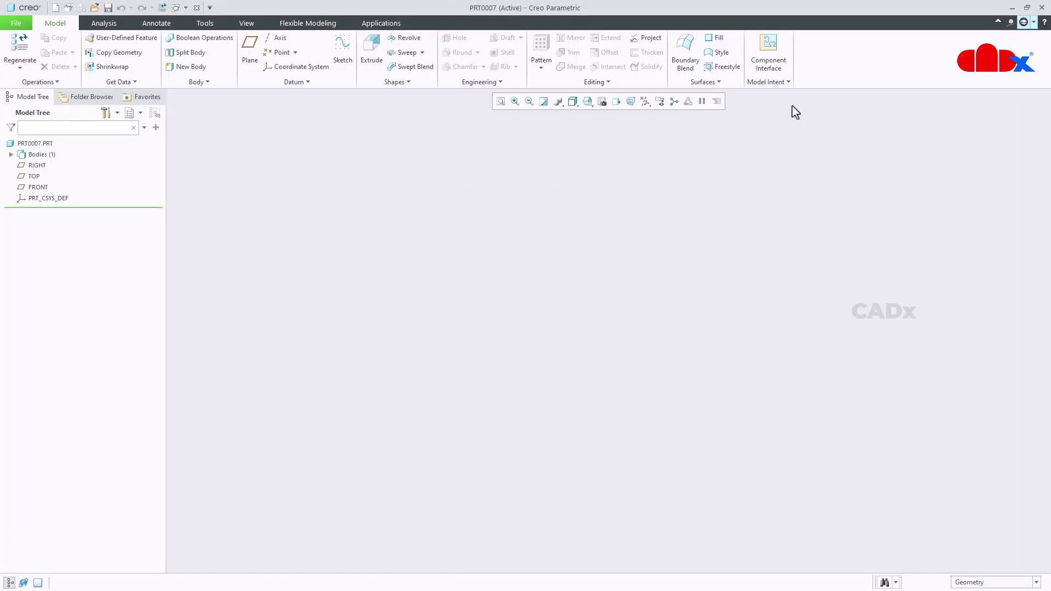
{"action": "left_click", "coordinate": [645, 102]}
{"action": "left_click", "coordinate": [646, 115]}
{"action": "left_click", "coordinate": [630, 477]}
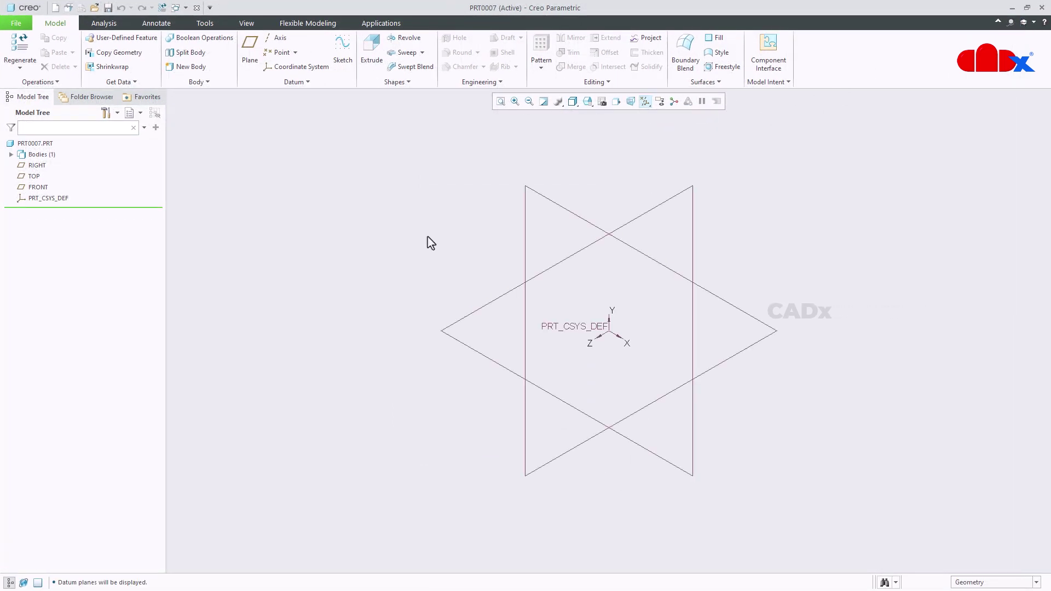
- Start an extrusion sketched on the TOP plane, viewed flat with datums hidden
{"action": "left_click", "coordinate": [370, 65]}
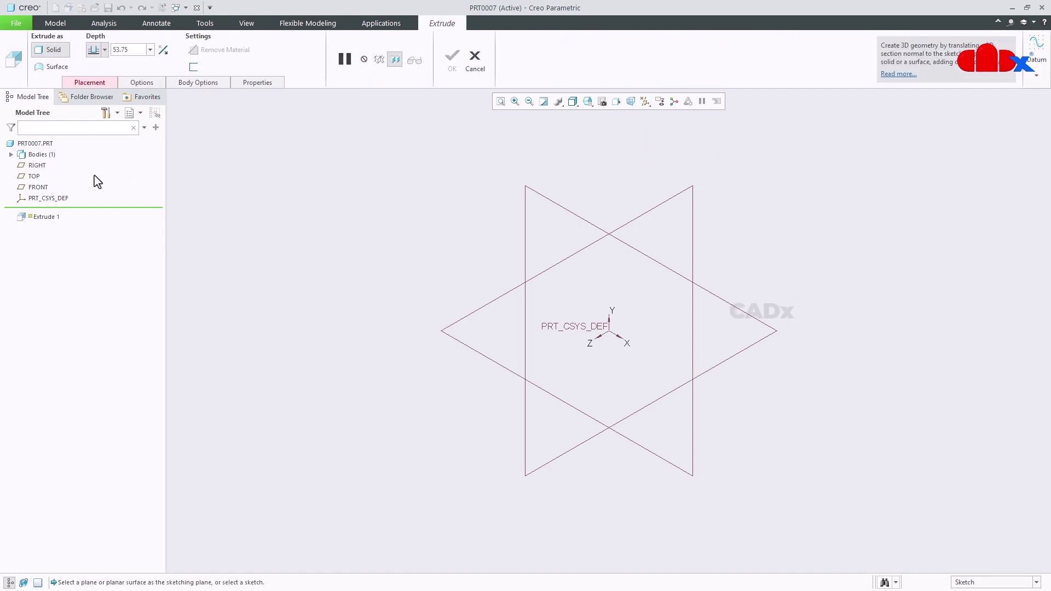
{"action": "left_click", "coordinate": [33, 176]}
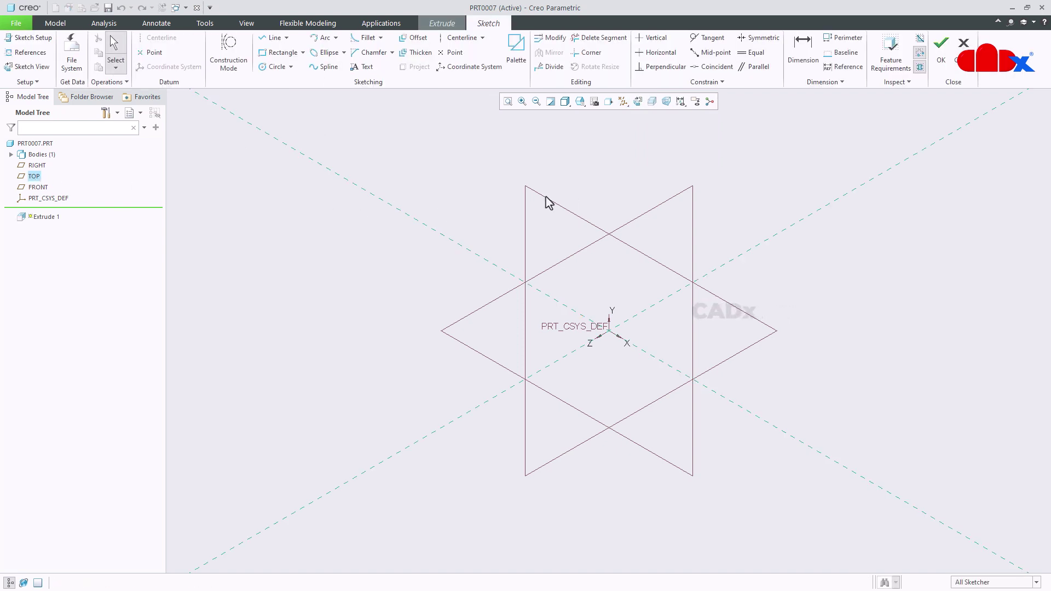
{"action": "left_click", "coordinate": [637, 102]}
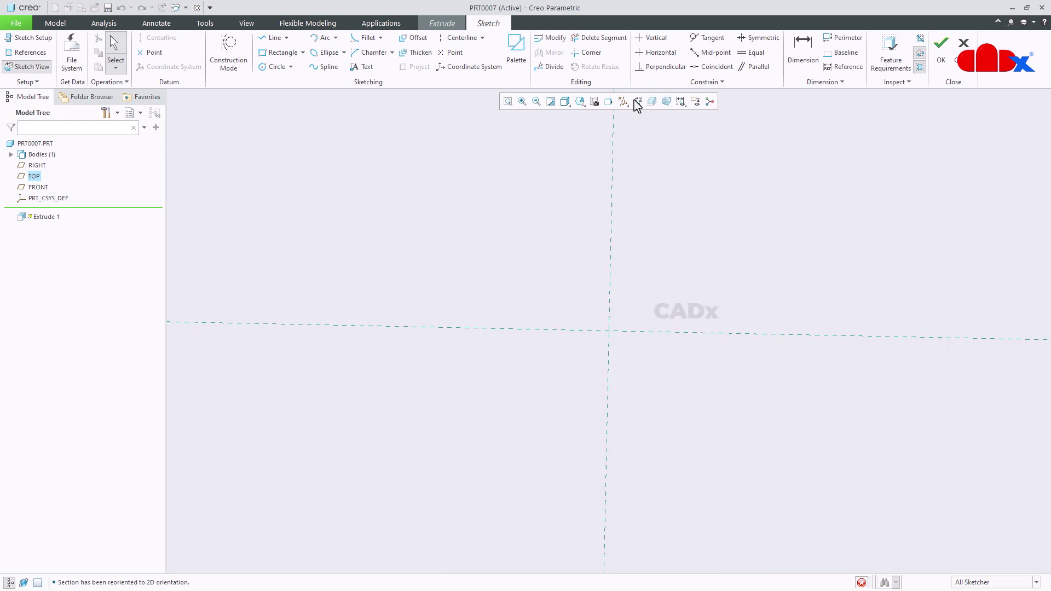
{"action": "left_click", "coordinate": [623, 101]}
{"action": "left_click", "coordinate": [623, 115]}
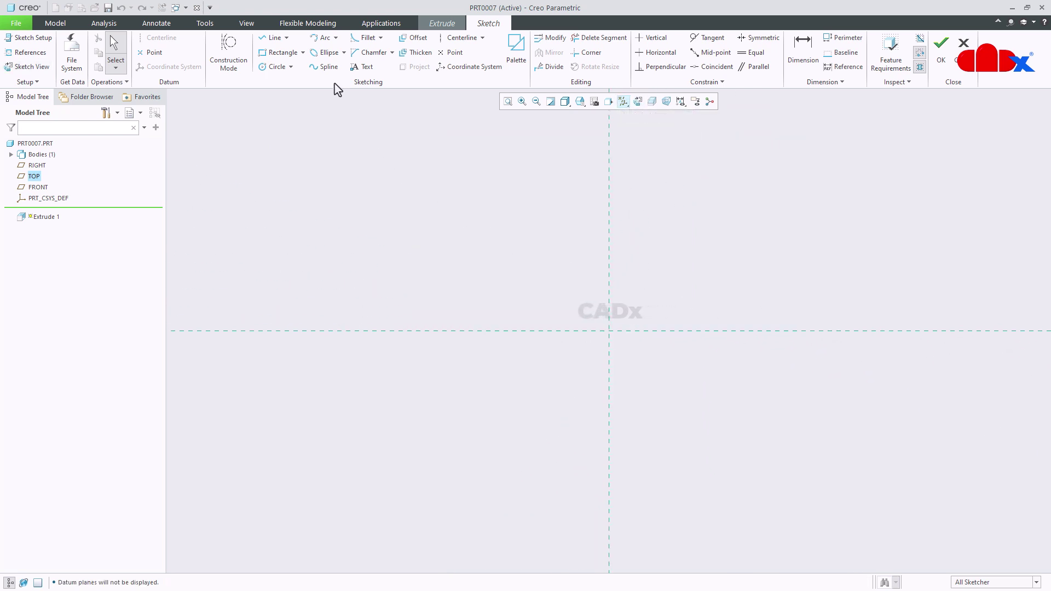
- Draw a centre rectangle on the vertical axis, 100 wide and 10 from the horizontal reference
{"action": "left_click", "coordinate": [302, 52]}
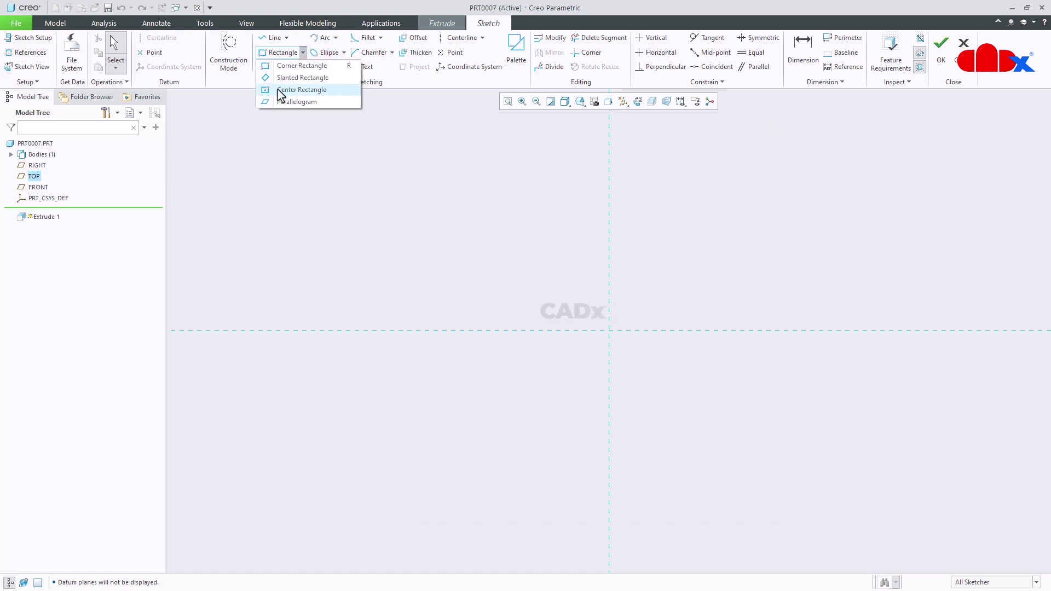
{"action": "left_click", "coordinate": [280, 90]}
{"action": "left_click", "coordinate": [609, 442]}
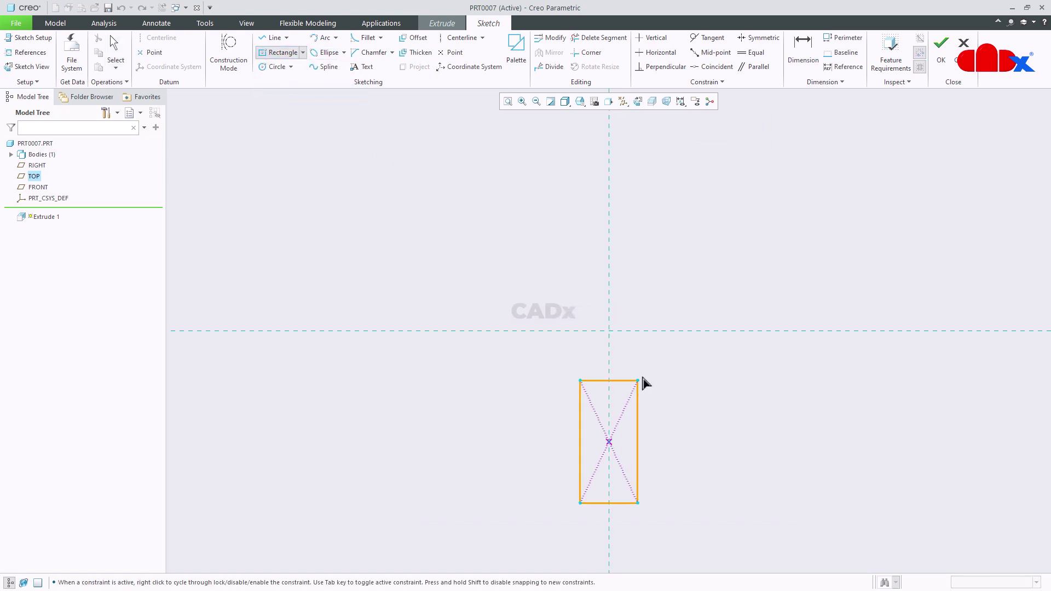
{"action": "left_click", "coordinate": [679, 373]}
{"action": "middle_click", "coordinate": [739, 416]}
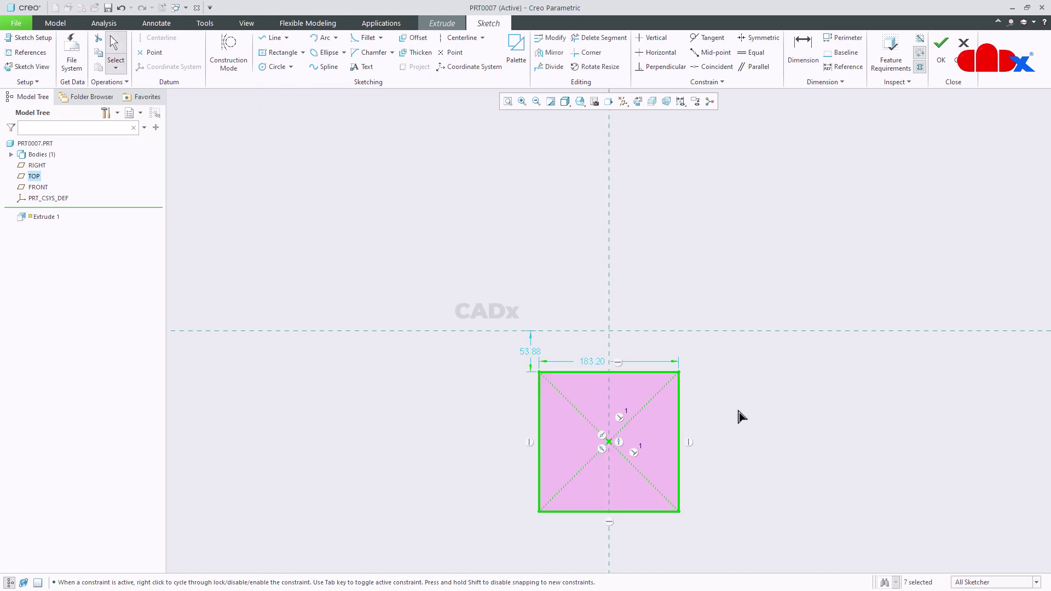
{"action": "double_click", "coordinate": [589, 363]}
{"action": "type", "text": "100"}
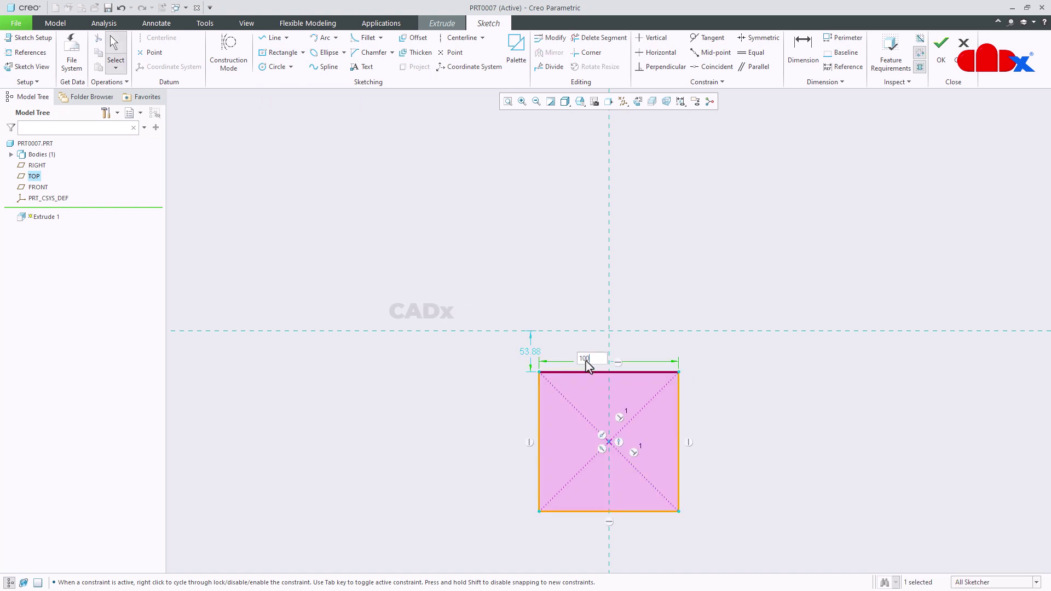
{"action": "key", "text": "Return"}
{"action": "double_click", "coordinate": [562, 353]}
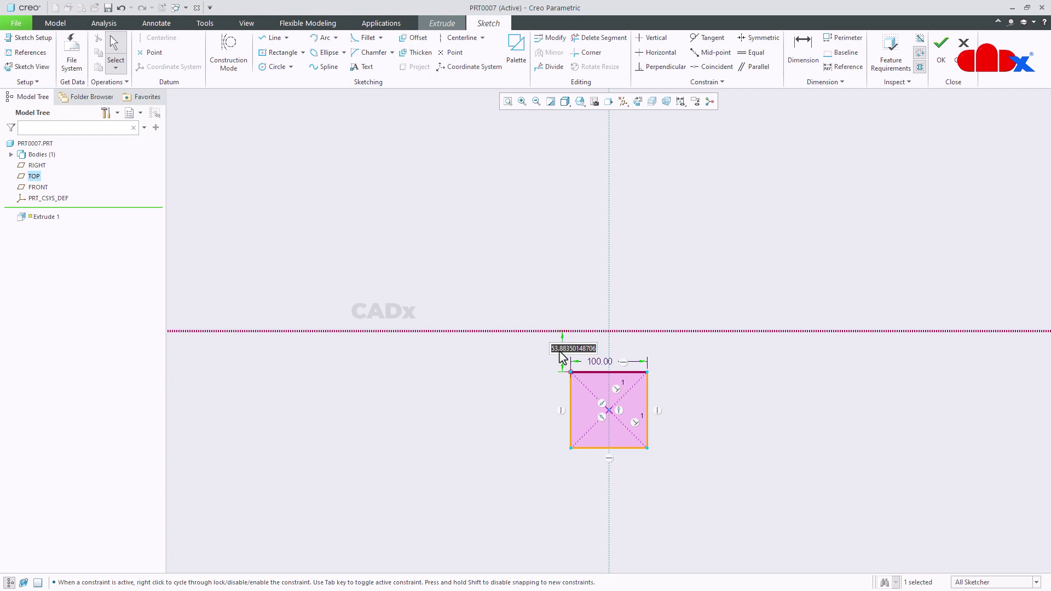
{"action": "type", "text": "10"}
{"action": "key", "text": "Return"}
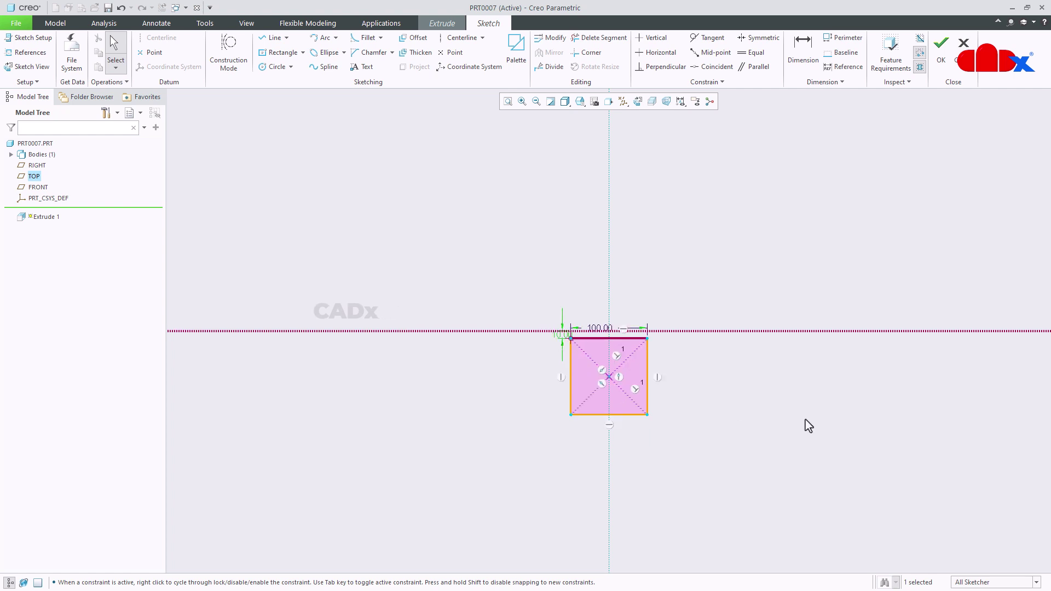
{"action": "left_click", "coordinate": [805, 420]}
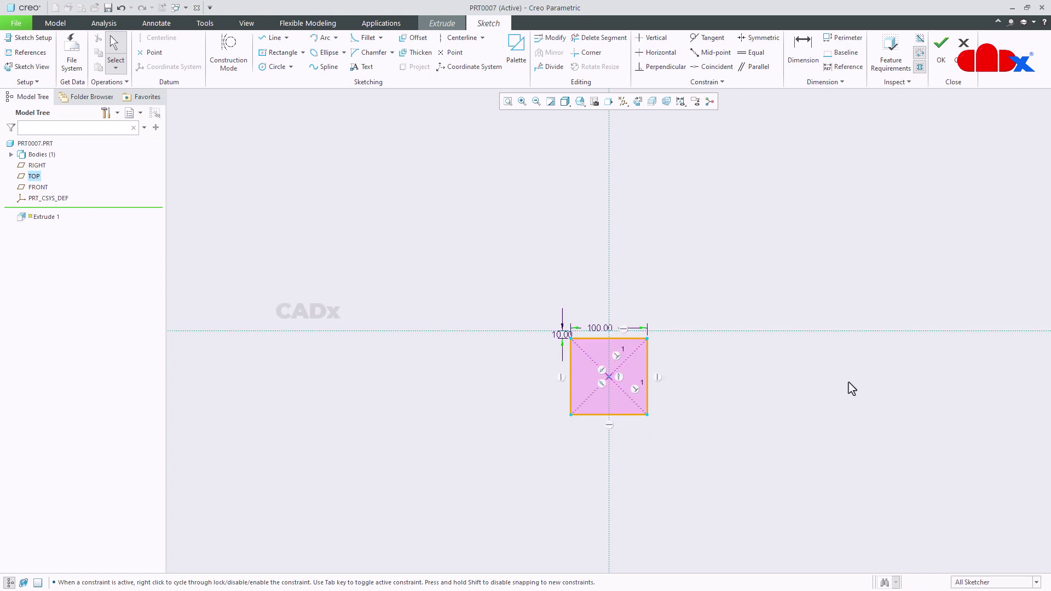
- Extrude the rectangle downward 30 deep into a solid block
{"action": "left_click", "coordinate": [941, 58]}
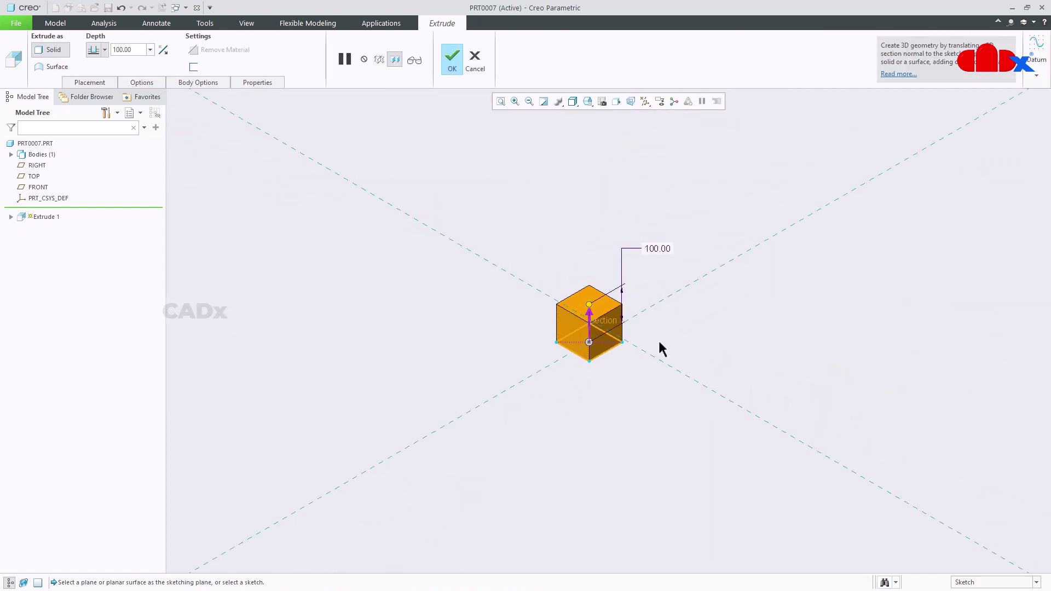
{"action": "left_click", "coordinate": [591, 311]}
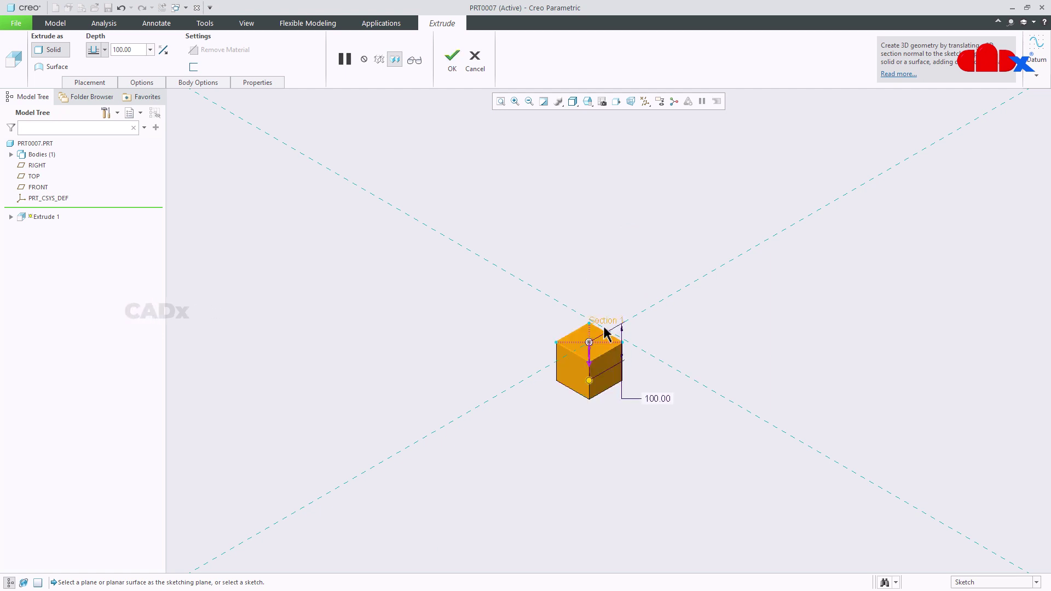
{"action": "double_click", "coordinate": [656, 397]}
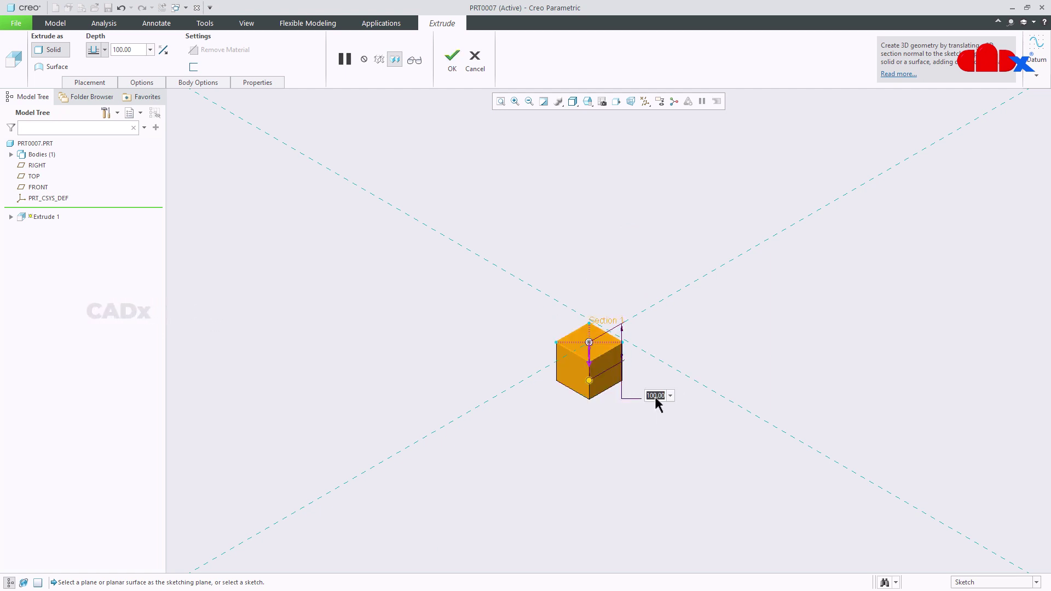
{"action": "type", "text": "30"}
{"action": "key", "text": "Return"}
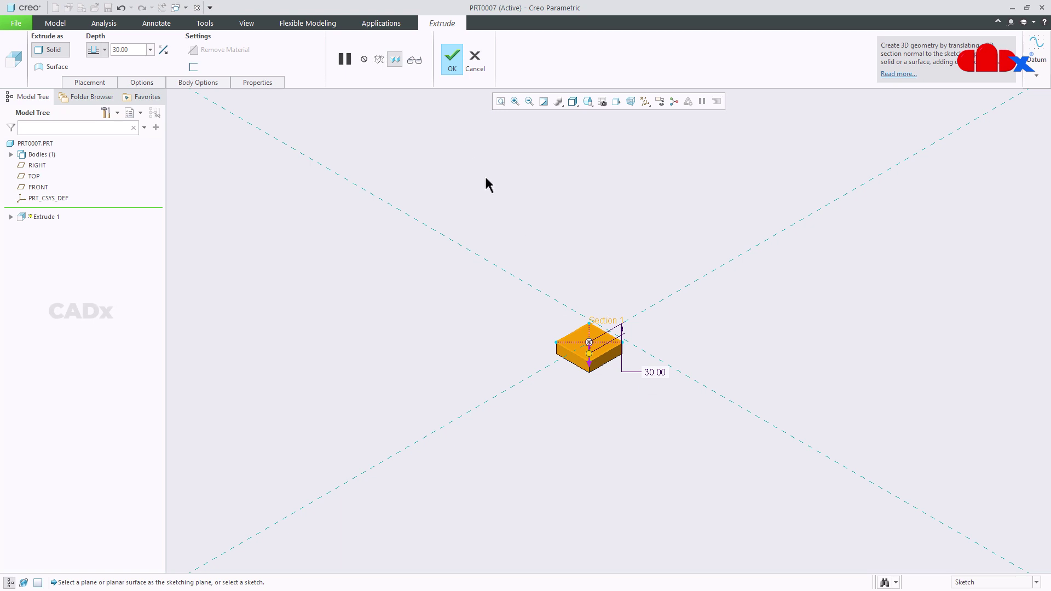
{"action": "left_click", "coordinate": [446, 76]}
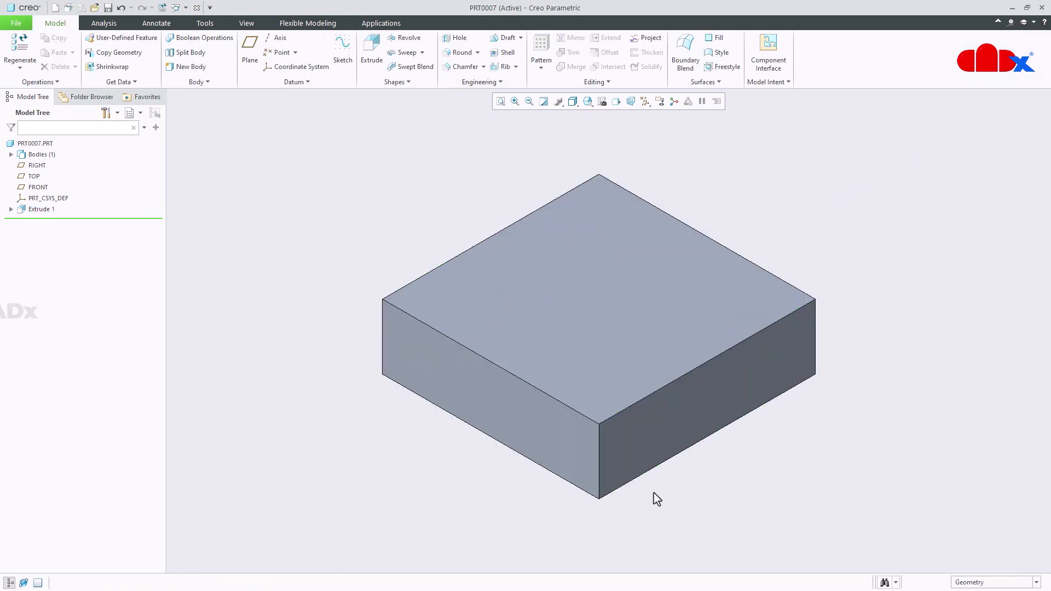
- Start a second extrusion on the TOP plane, panned to leave room above the block
{"action": "left_click", "coordinate": [370, 51]}
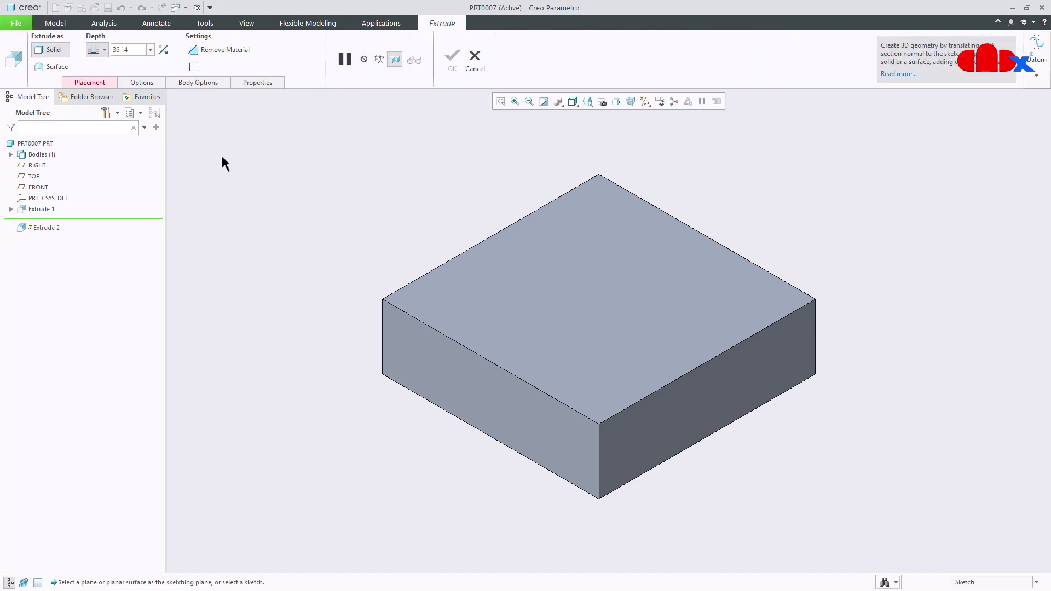
{"action": "left_click", "coordinate": [33, 176]}
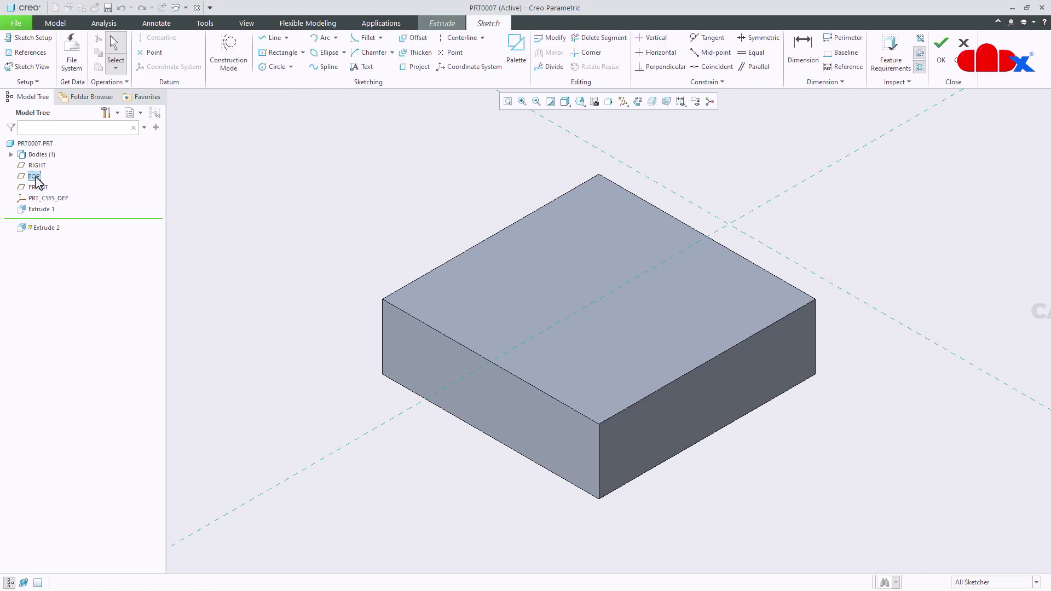
{"action": "left_click", "coordinate": [635, 103]}
{"action": "middle_click_drag", "start_coordinate": [619, 225], "coordinate": [611, 421]}
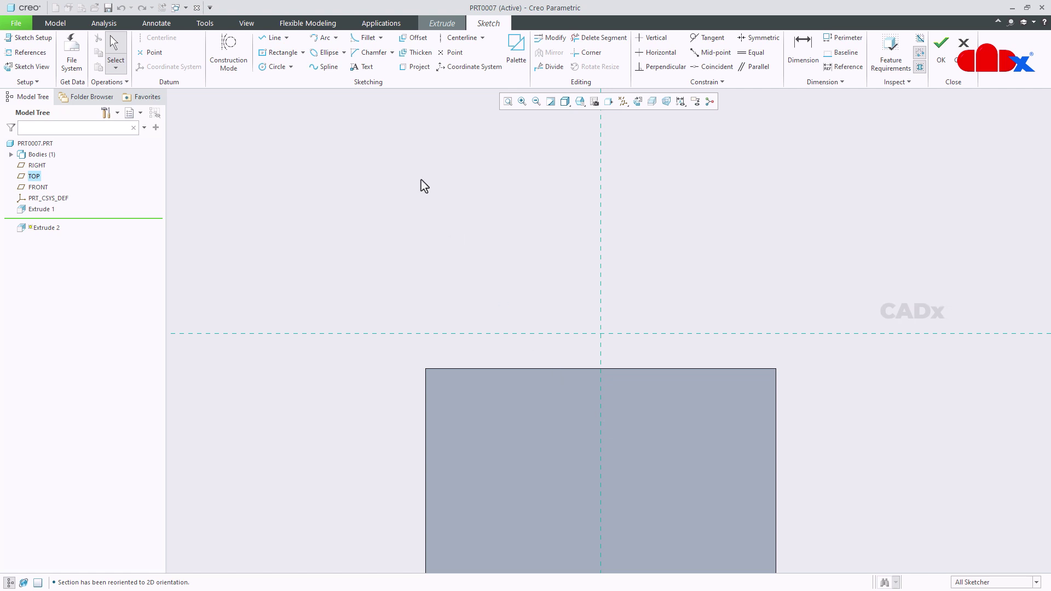
- Draw a centre rectangle on the vertical axis above the first block
{"action": "left_click", "coordinate": [268, 53]}
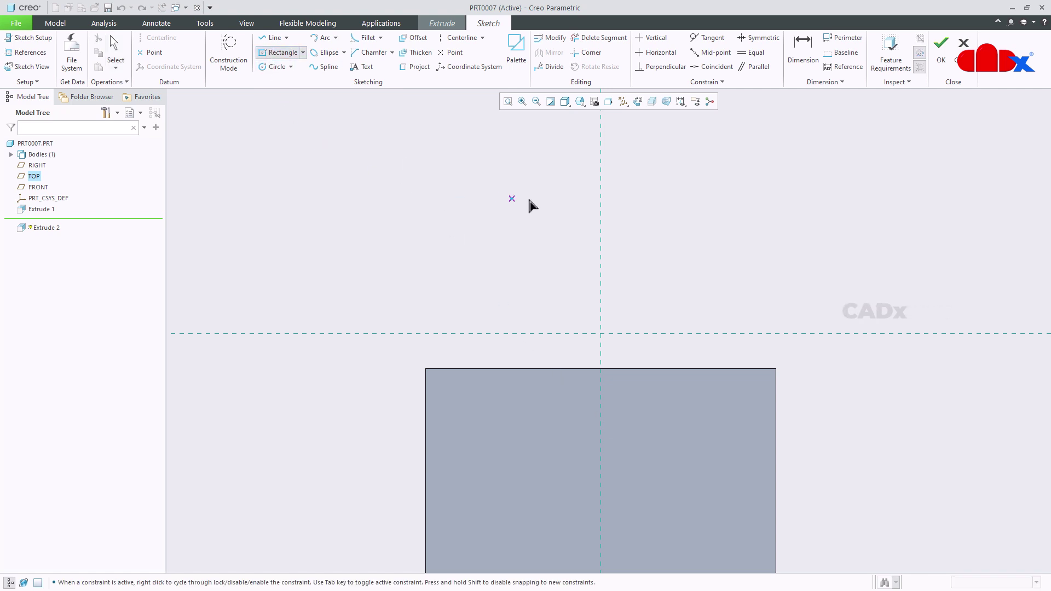
{"action": "left_click", "coordinate": [600, 141]}
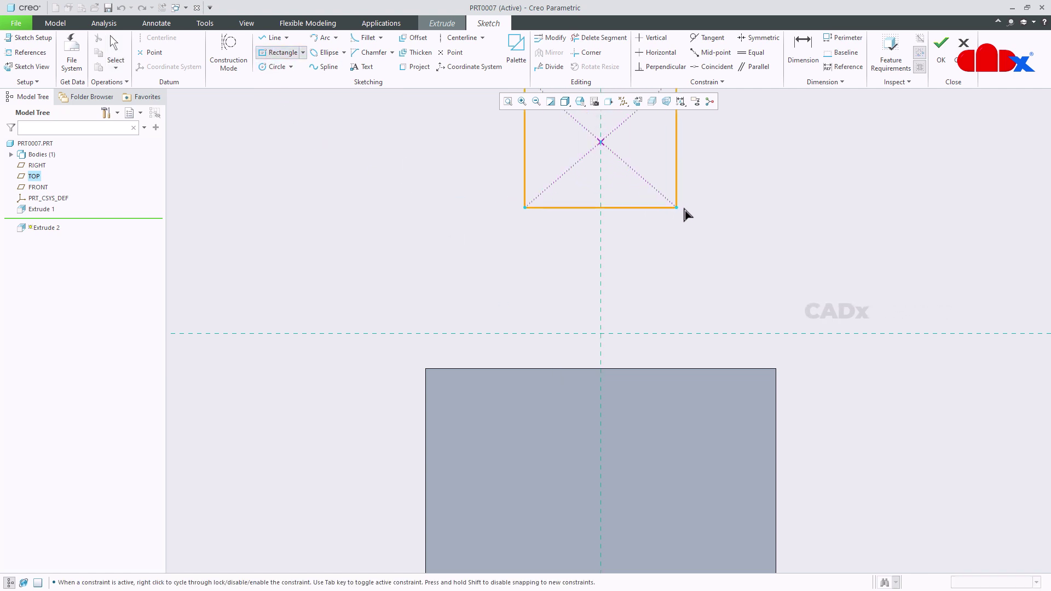
{"action": "left_click", "coordinate": [758, 219]}
{"action": "middle_click", "coordinate": [715, 280]}
{"action": "middle_click_drag", "start_coordinate": [715, 281], "coordinate": [717, 457]}
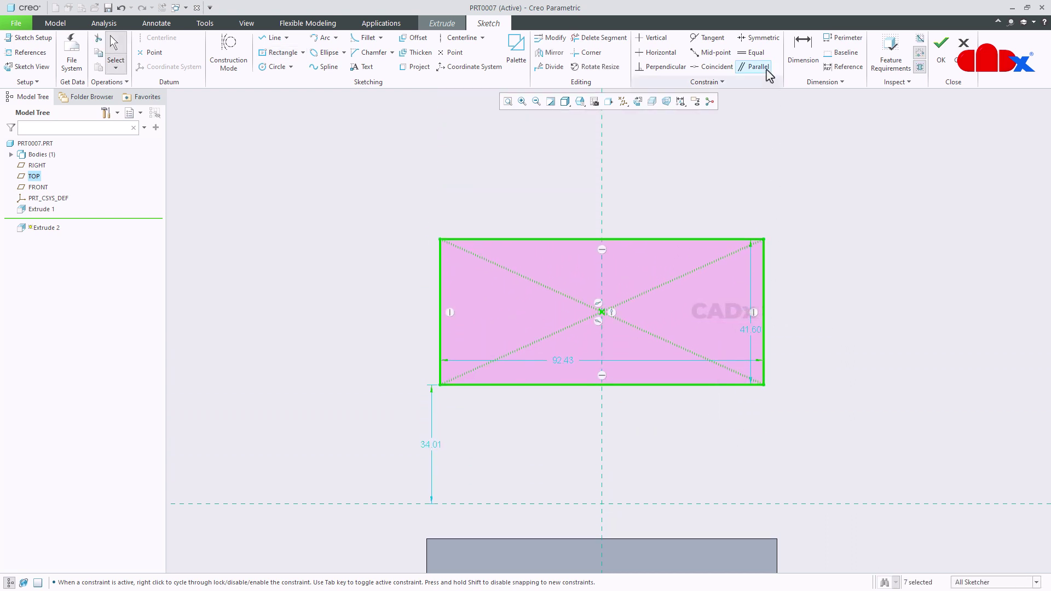
- Make the rectangle an equal-sided square 100 wide, offset 10 from the reference line
{"action": "left_click", "coordinate": [753, 53]}
{"action": "left_click", "coordinate": [725, 240]}
{"action": "left_click", "coordinate": [764, 276]}
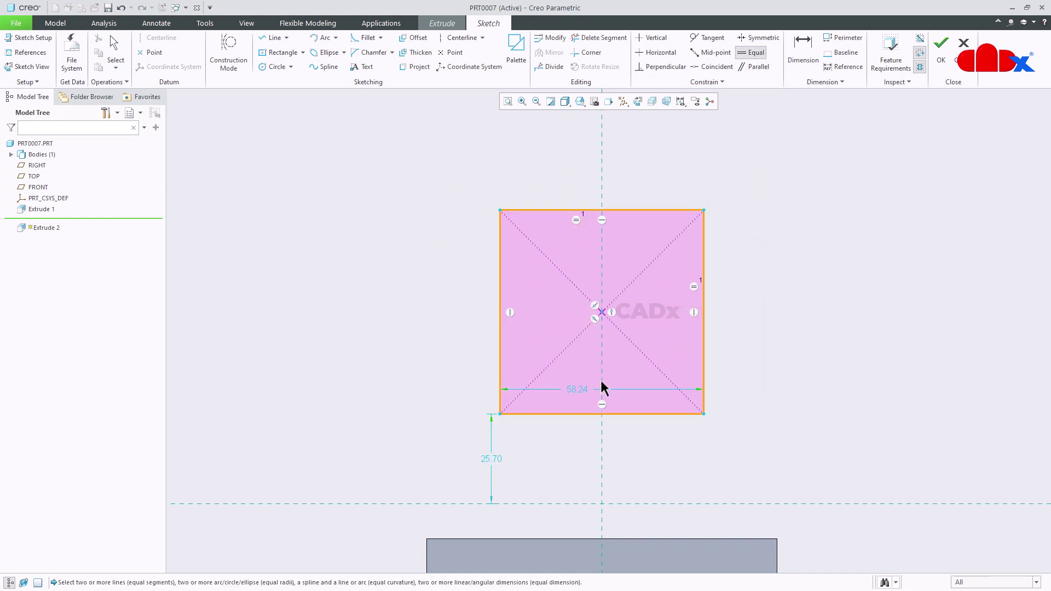
{"action": "middle_click", "coordinate": [576, 387]}
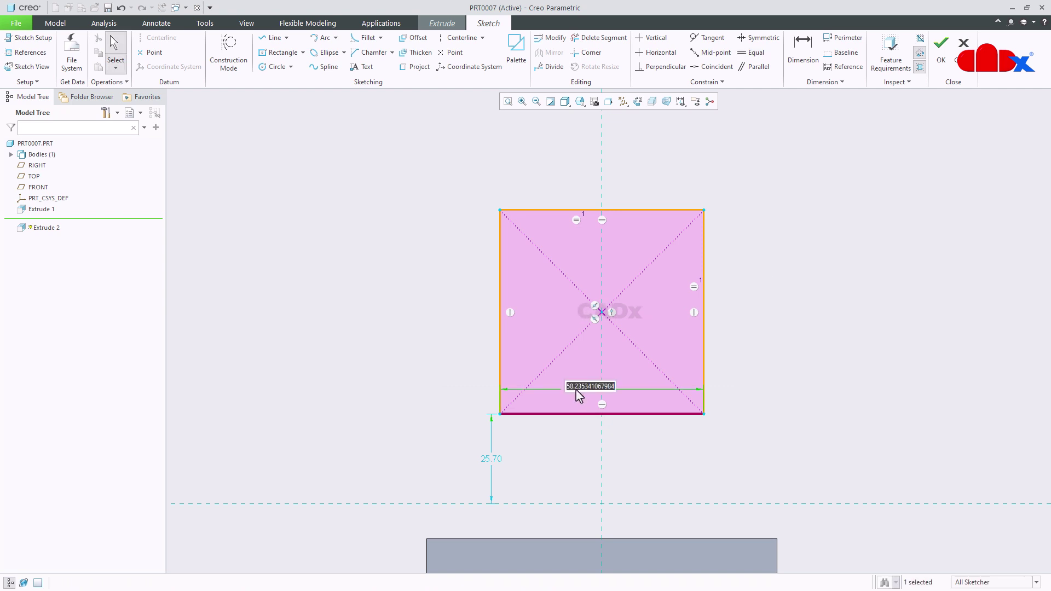
{"action": "type", "text": "100"}
{"action": "key", "text": "Return"}
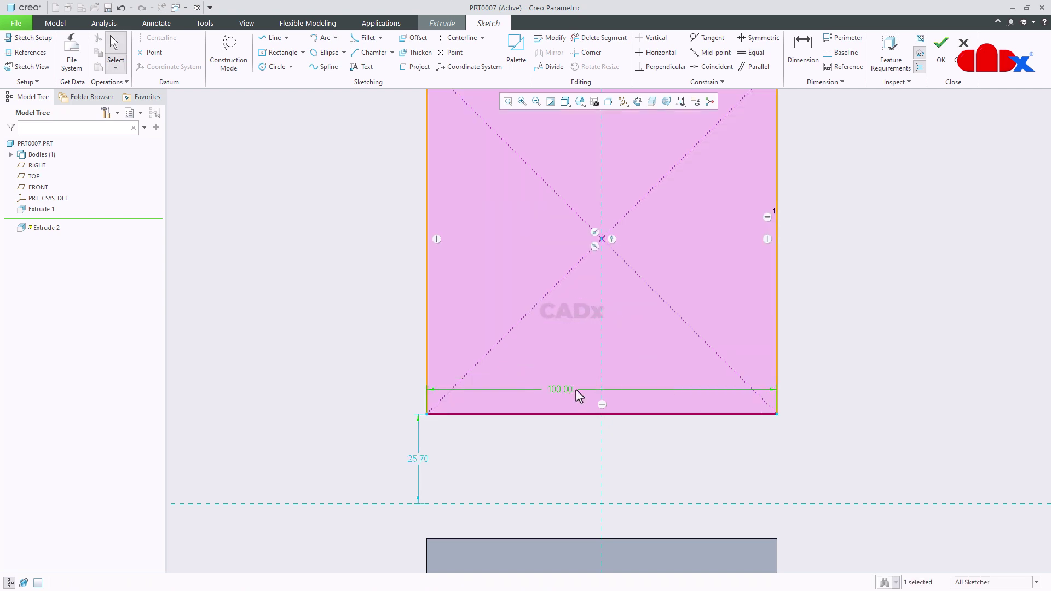
{"action": "double_click", "coordinate": [424, 463]}
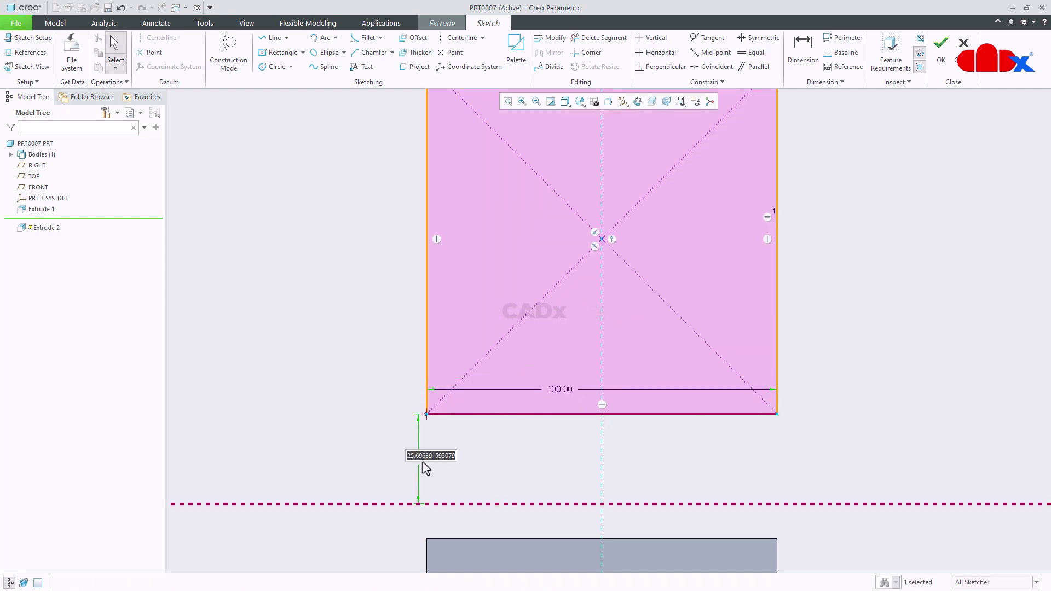
{"action": "type", "text": "10"}
{"action": "key", "text": "Return"}
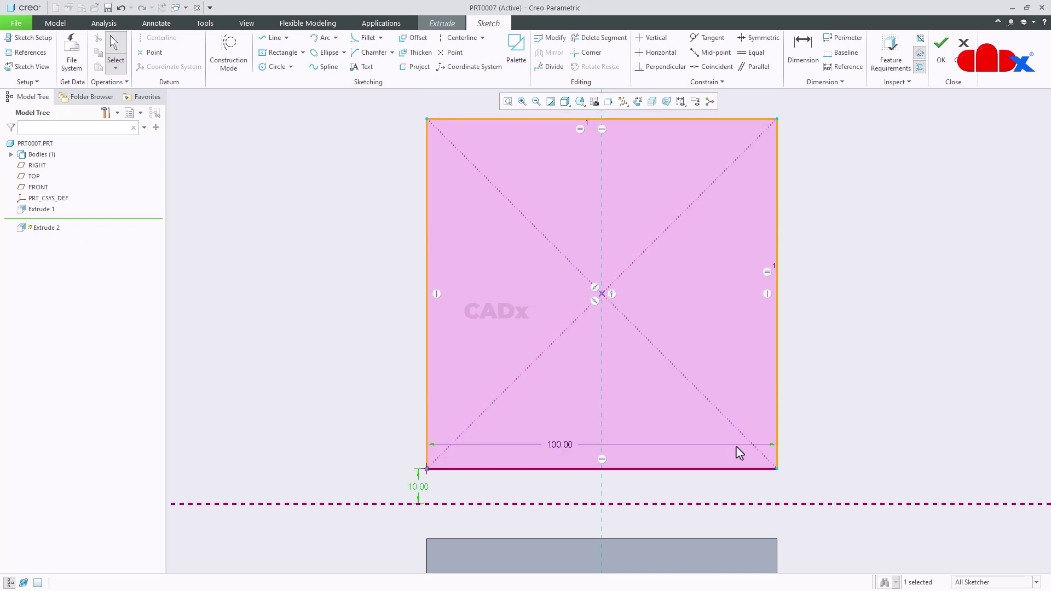
- Extrude the square 20 deep on the flipped side into a second slab
{"action": "left_click", "coordinate": [941, 52]}
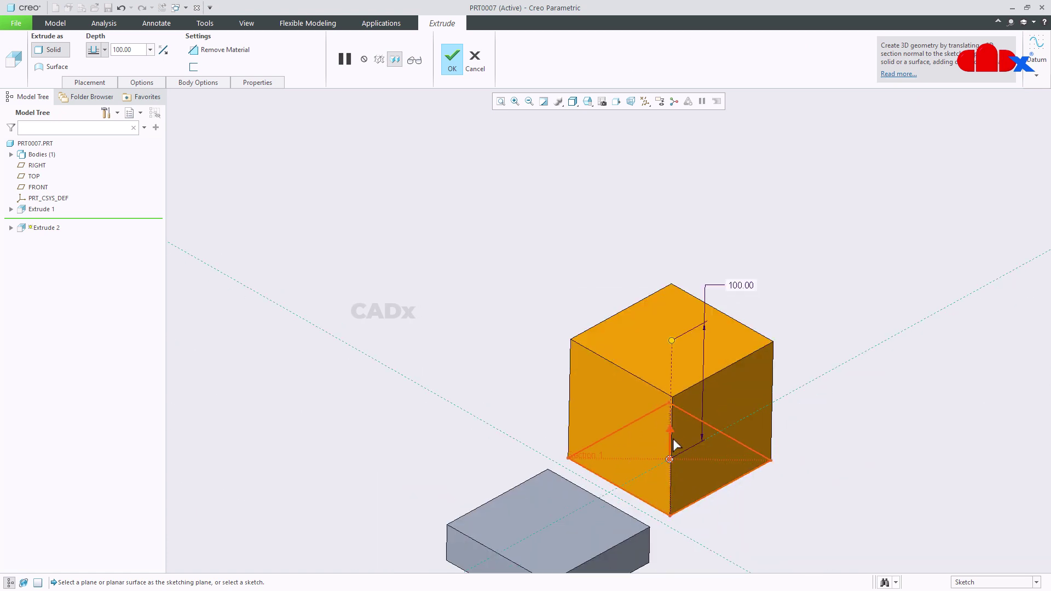
{"action": "left_click", "coordinate": [671, 441]}
{"action": "scroll", "coordinate": [695, 545], "scroll_direction": "up", "scroll_amount": 3}
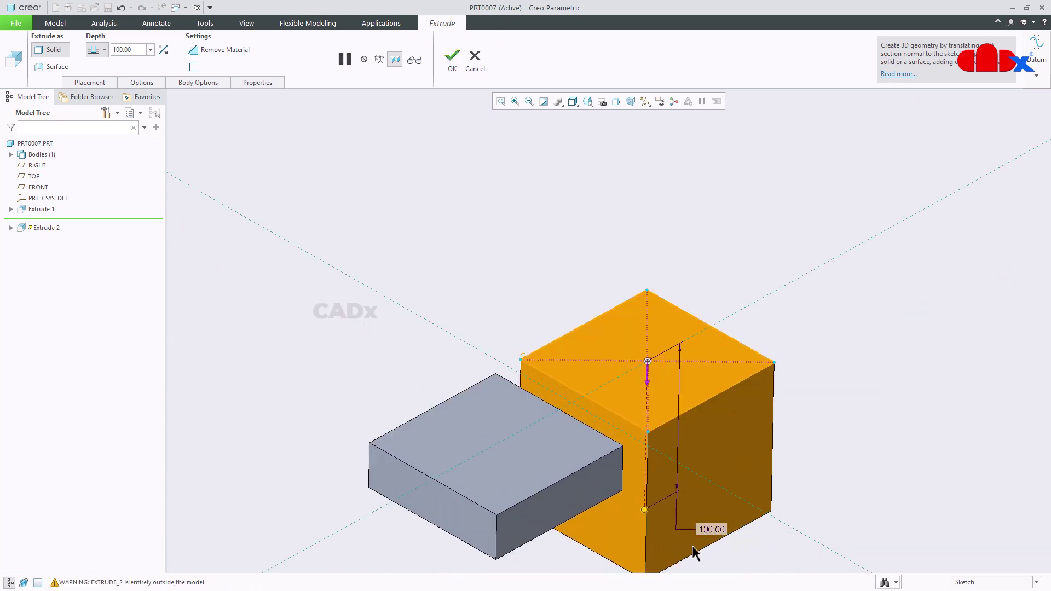
{"action": "double_click", "coordinate": [711, 530]}
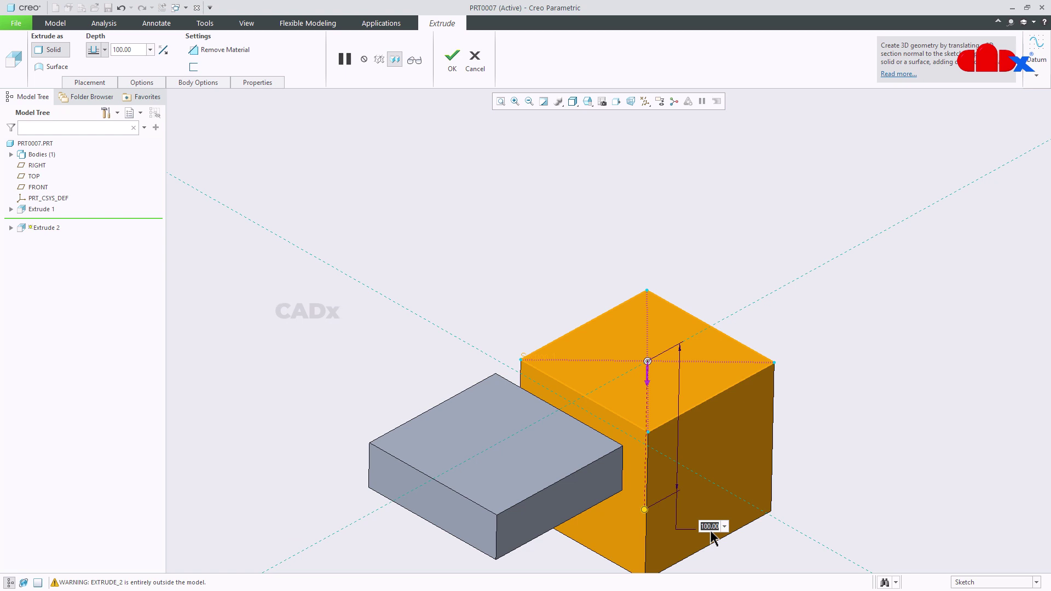
{"action": "type", "text": "20"}
{"action": "key", "text": "Return"}
{"action": "middle_click", "coordinate": [711, 532]}
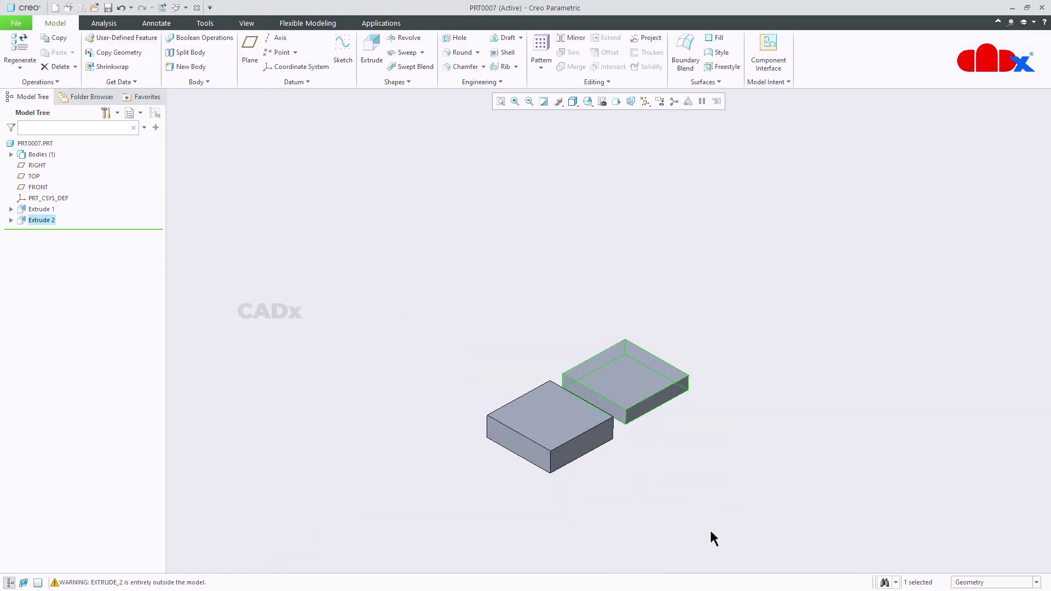
{"action": "left_click", "coordinate": [711, 532]}
{"action": "key", "text": "ctrl+d"}
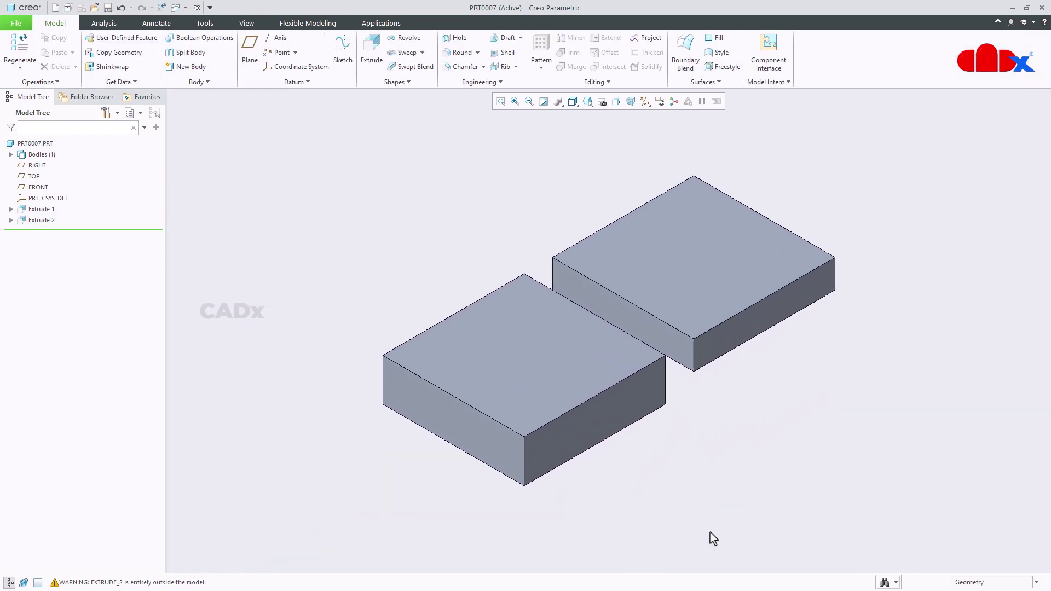
{"action": "mouse_move", "coordinate": [686, 429]}
{"action": "middle_mouse_down"}
{"action": "mouse_move", "coordinate": [631, 392]}
{"action": "mouse_move", "coordinate": [659, 394]}
{"action": "mouse_move", "coordinate": [666, 413]}
{"action": "mouse_move", "coordinate": [681, 521]}
{"action": "middle_mouse_up"}
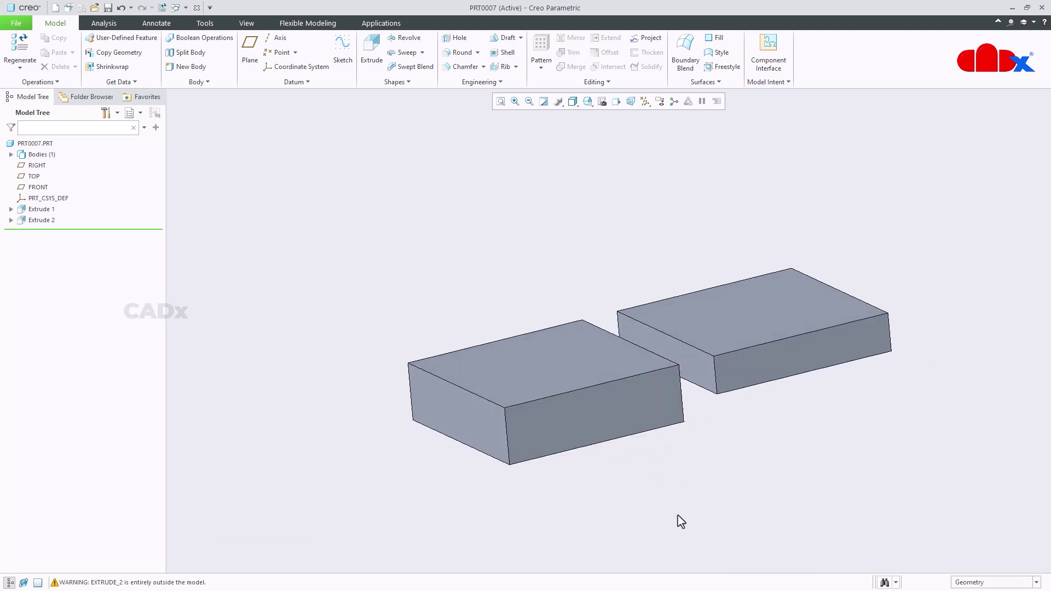
{"action": "key", "text": "ctrl+d"}
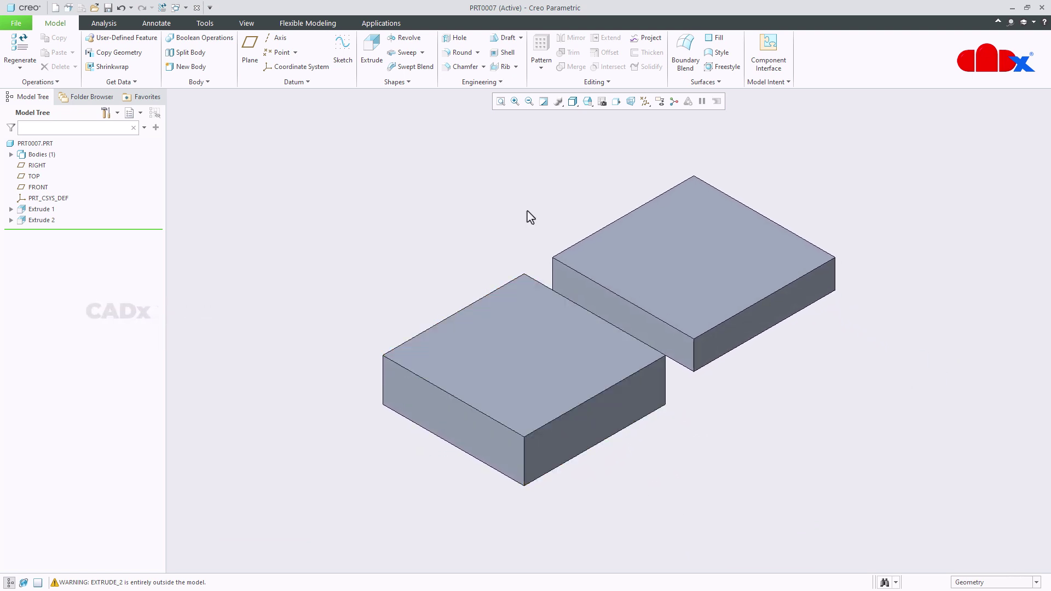
- Round the five vertical corner edges across both blocks with a 15 radius
{"action": "left_click", "coordinate": [459, 53]}
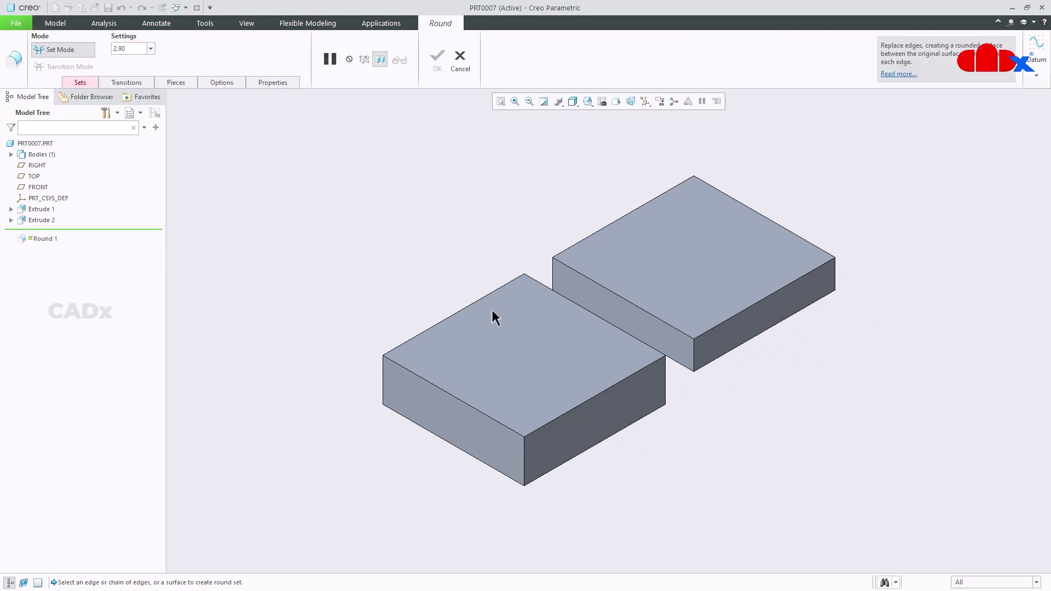
{"action": "left_click", "coordinate": [524, 461]}
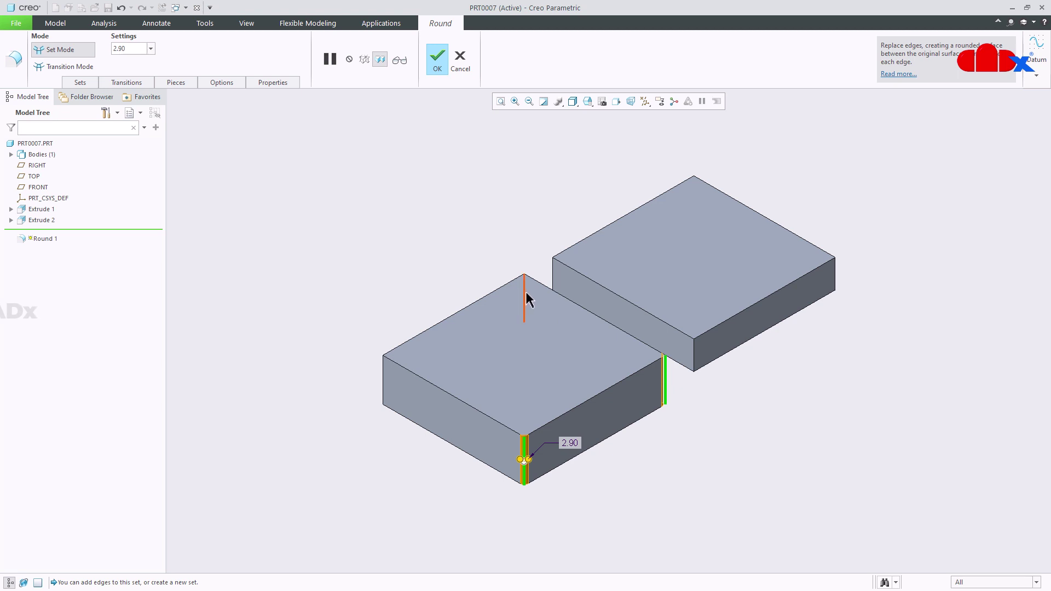
{"action": "left_click", "coordinate": [383, 385], "text": "ctrl"}
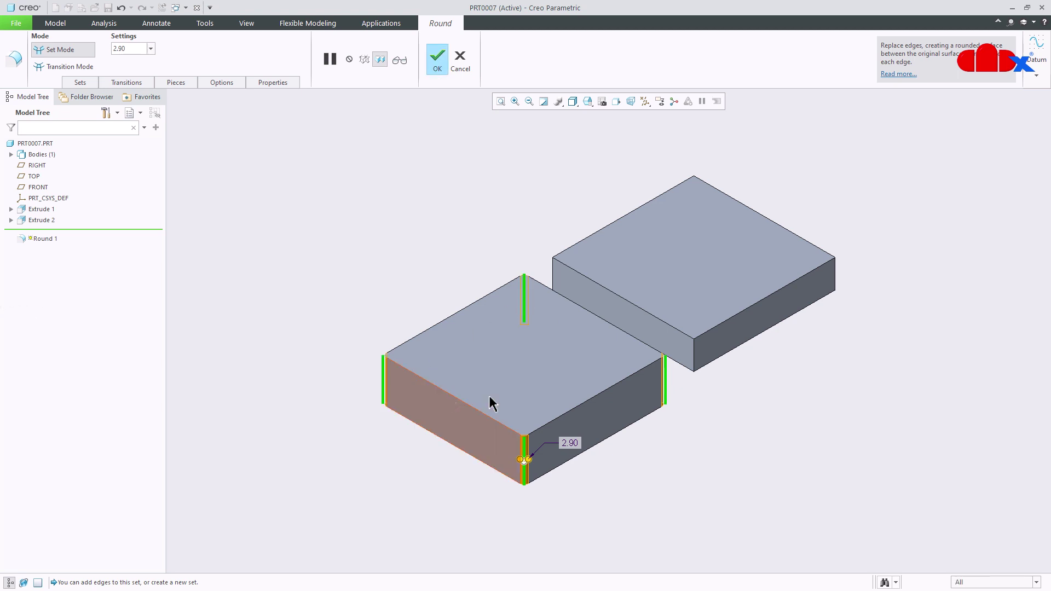
{"action": "left_click", "coordinate": [835, 279], "text": "ctrl"}
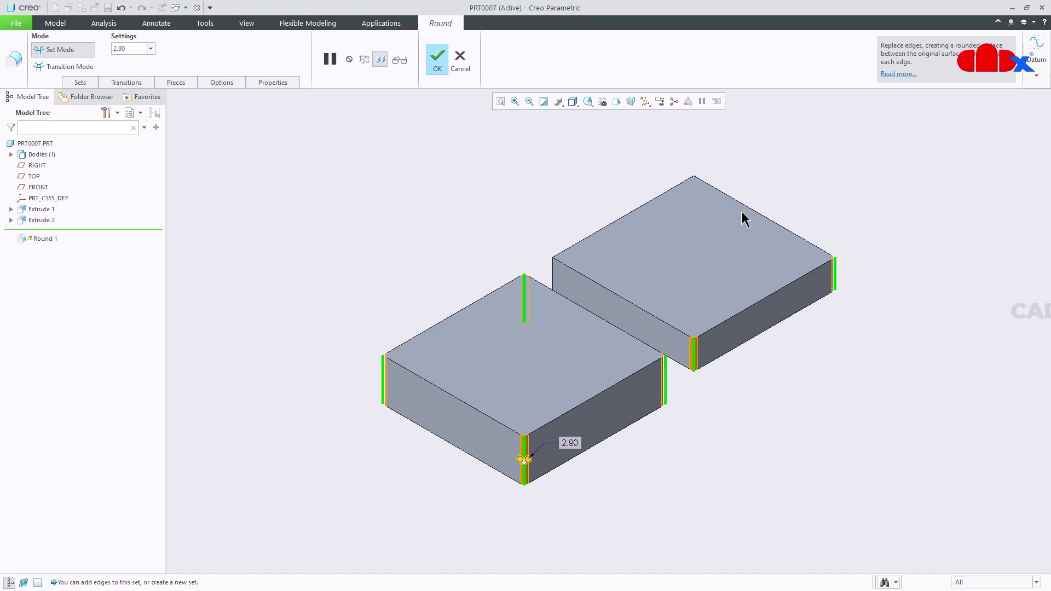
{"action": "left_click", "coordinate": [694, 193], "text": "ctrl"}
{"action": "left_click", "coordinate": [553, 278], "text": "ctrl"}
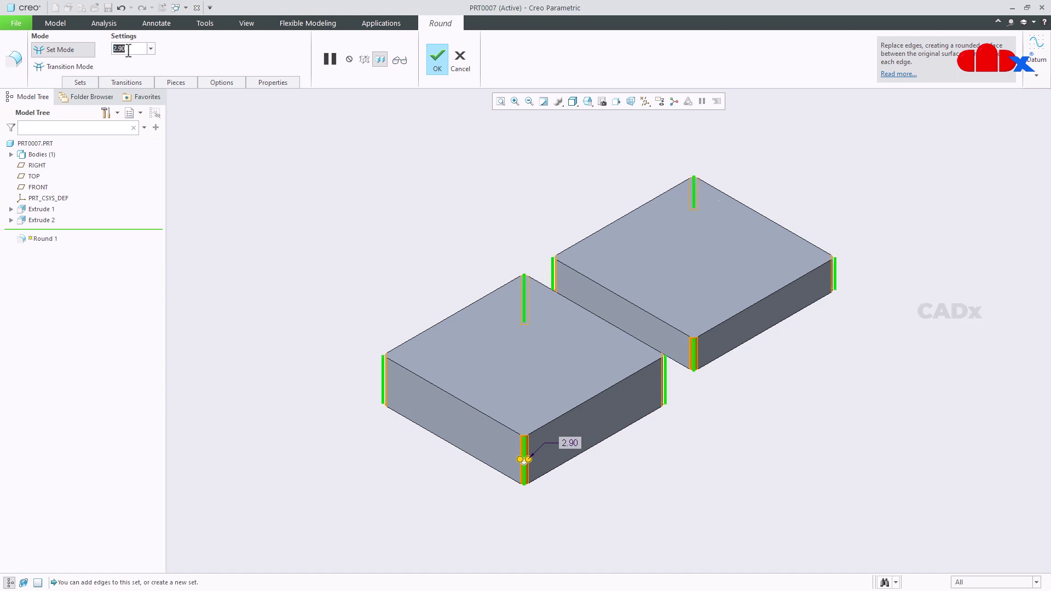
{"action": "type", "text": "15"}
{"action": "key", "text": "Return"}
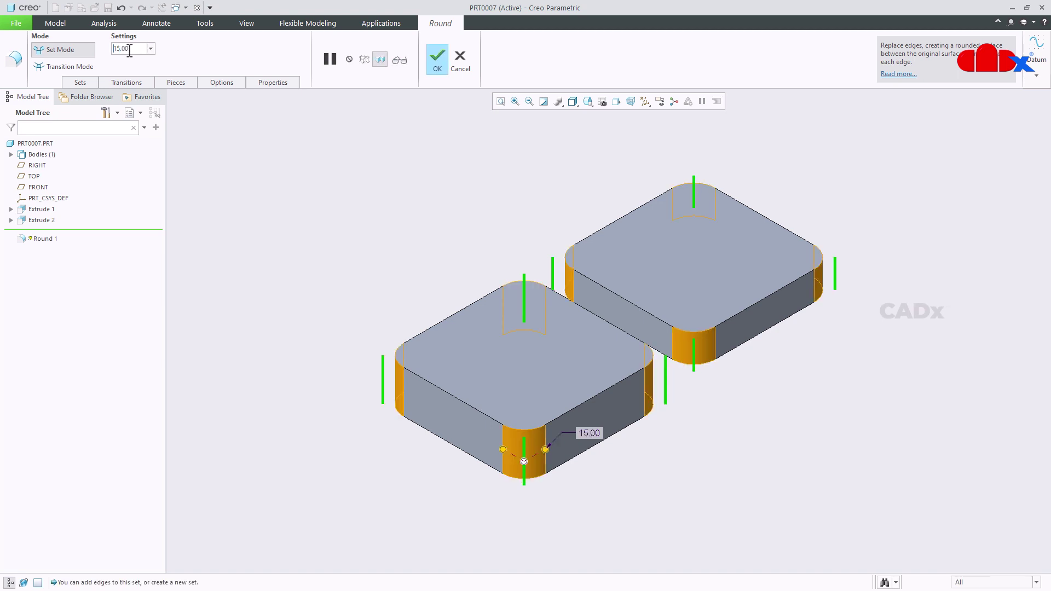
{"action": "left_click", "coordinate": [437, 59]}
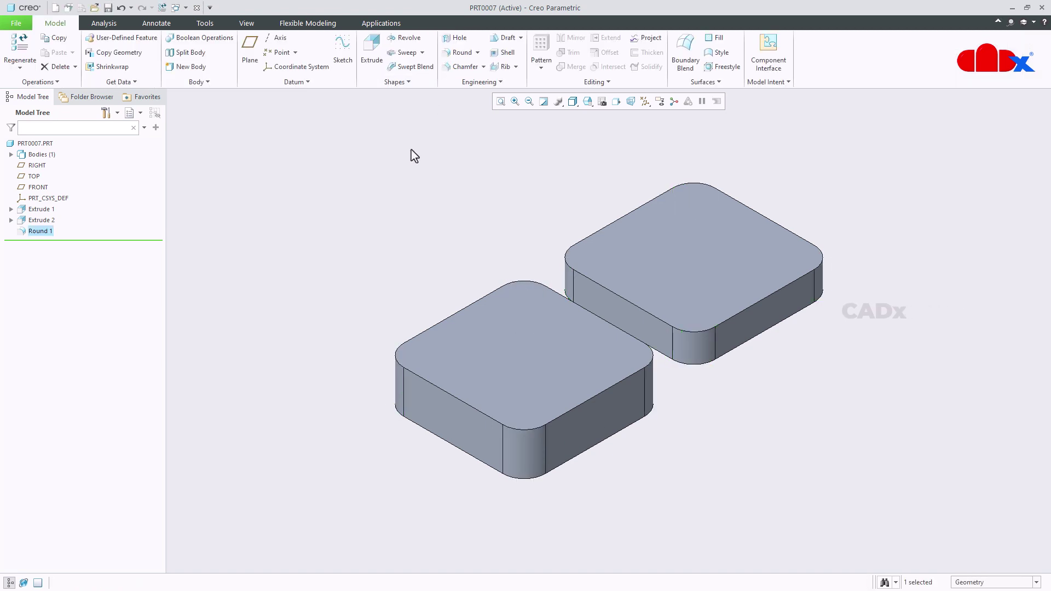
- Apply a 10 radius round to the bottom edge chains of both blocks
{"action": "left_click", "coordinate": [459, 53]}
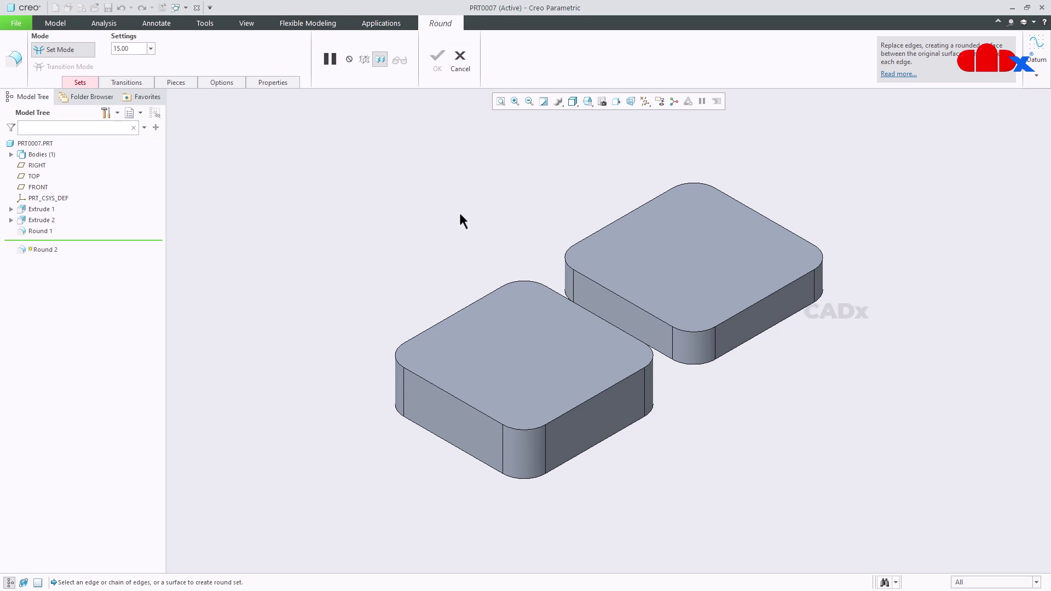
{"action": "left_click", "coordinate": [435, 435]}
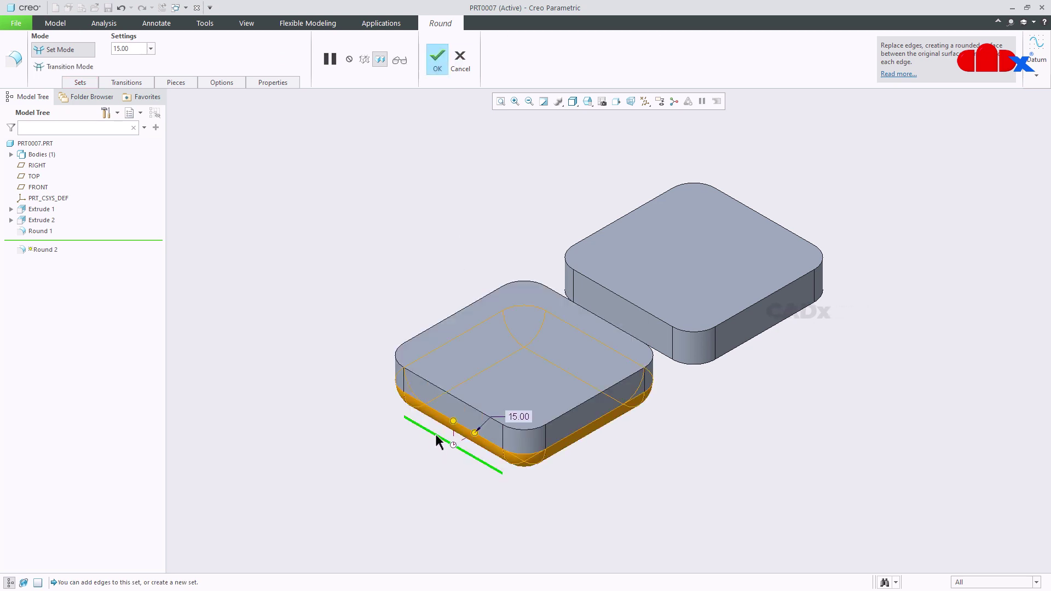
{"action": "left_click", "coordinate": [755, 343], "text": "ctrl"}
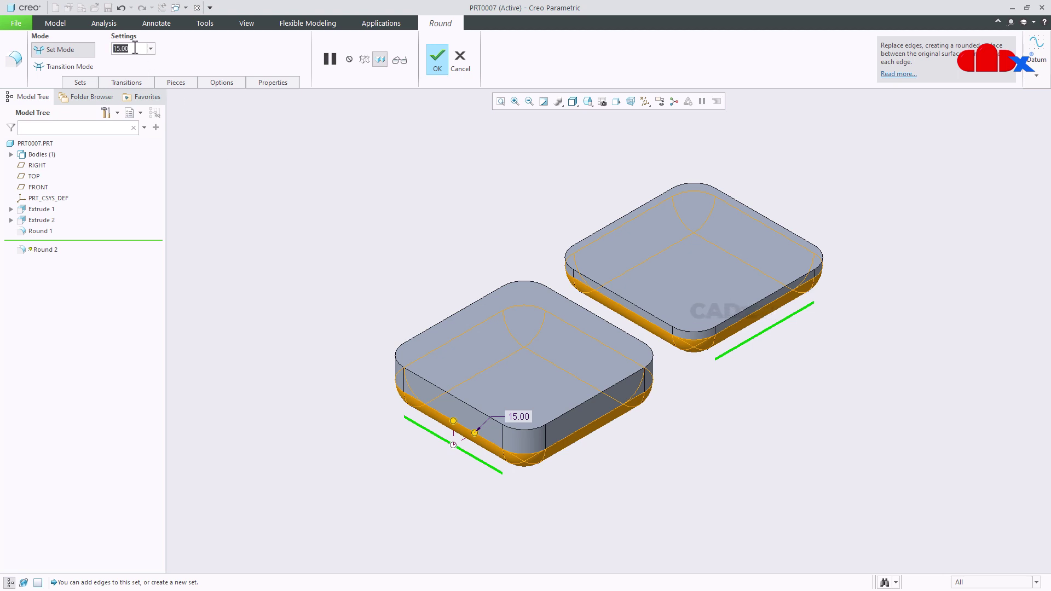
{"action": "type", "text": "10"}
{"action": "key", "text": "Return"}
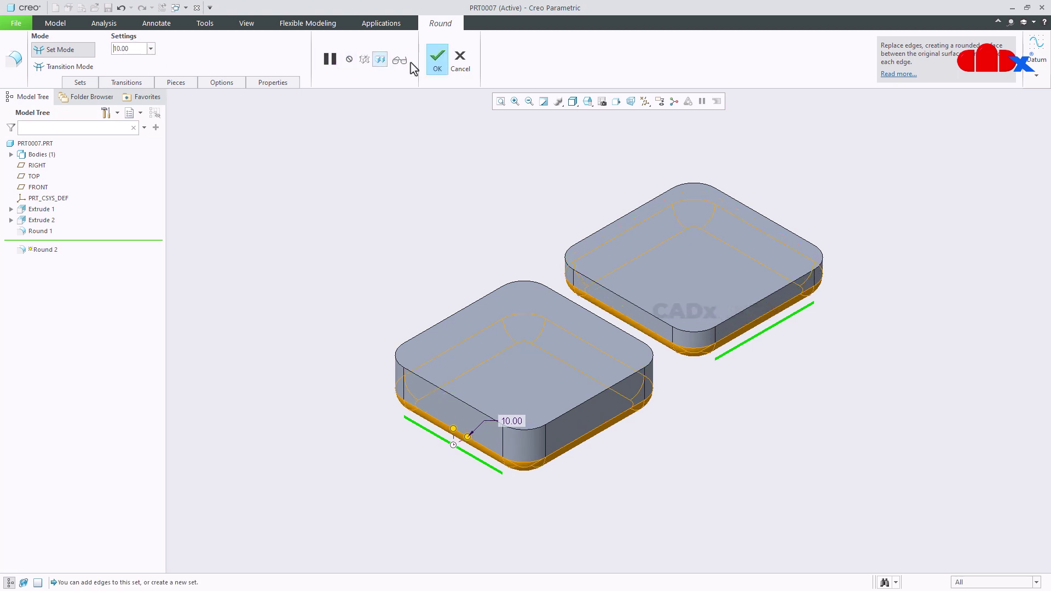
{"action": "left_click", "coordinate": [437, 59]}
{"action": "left_click", "coordinate": [701, 392]}
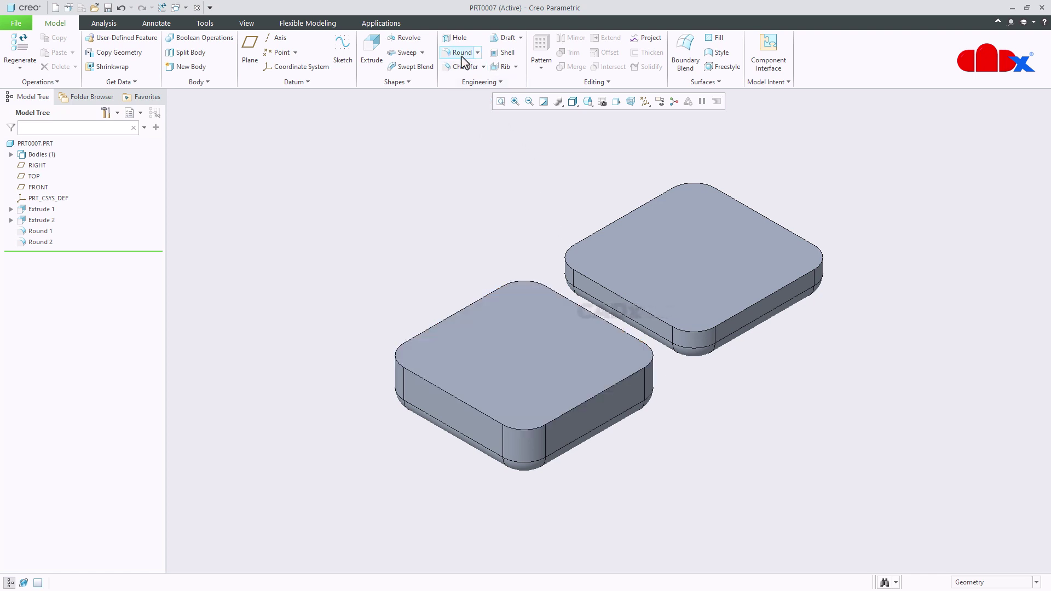
- Shell both blocks with 7-thick walls, removing the near and far blocks' top faces
{"action": "left_click", "coordinate": [495, 53]}
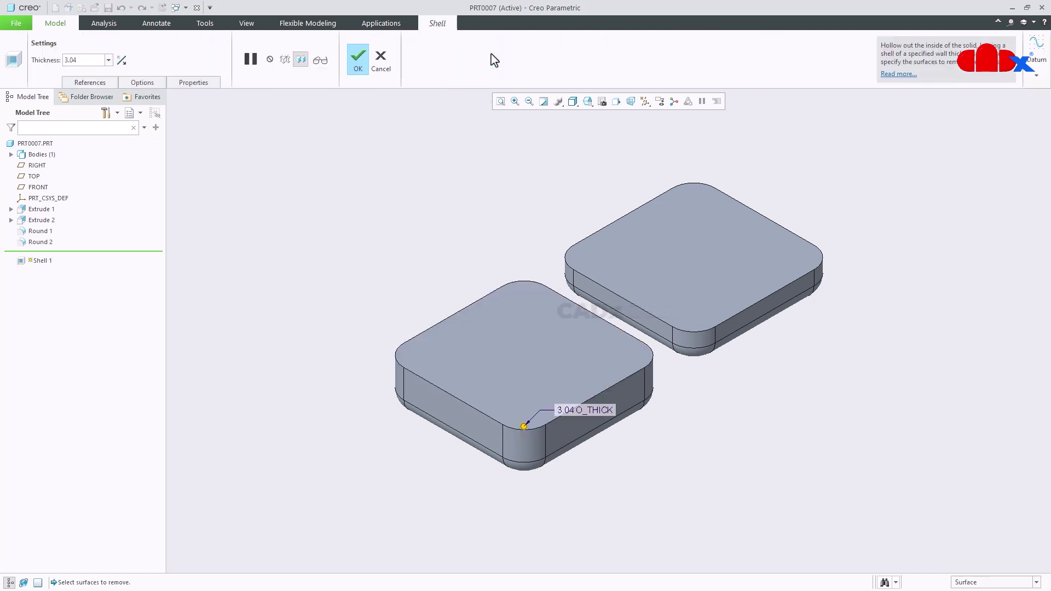
{"action": "left_click", "coordinate": [517, 353]}
{"action": "left_click", "coordinate": [669, 270], "text": "ctrl"}
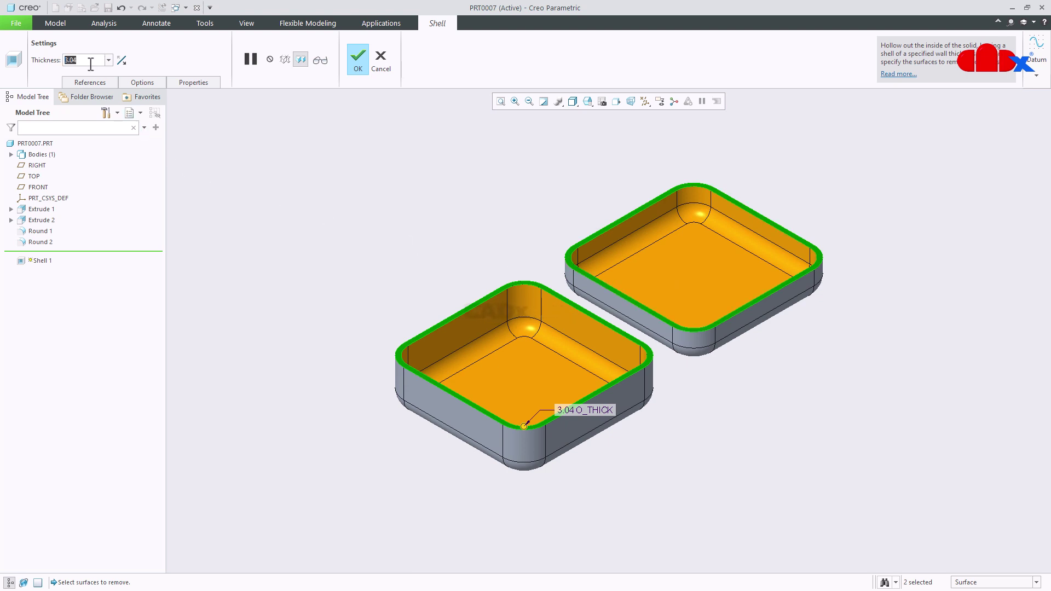
{"action": "key", "text": "BackSpace"}
{"action": "key", "text": "Return"}
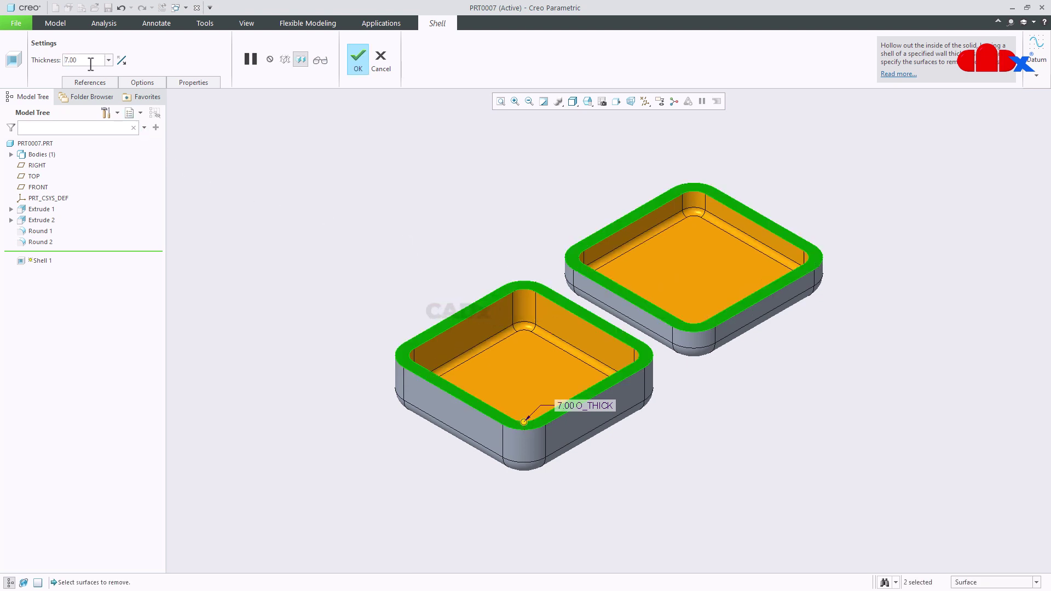
{"action": "left_click", "coordinate": [358, 64]}
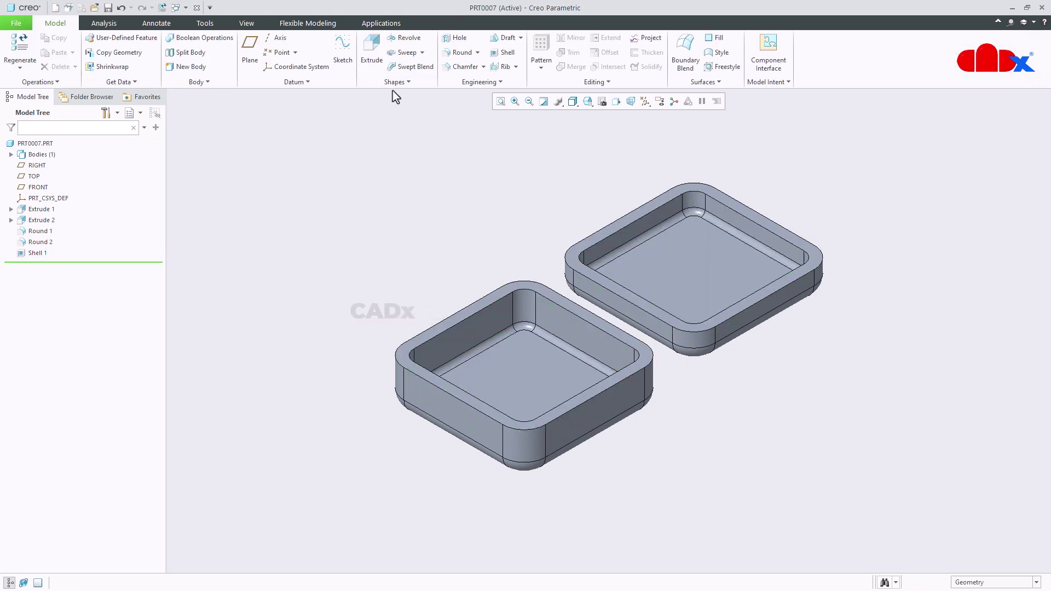
- Sketch a center rectangle on the right box's top rim, spanning the gap between both box edges
{"action": "left_click", "coordinate": [374, 60]}
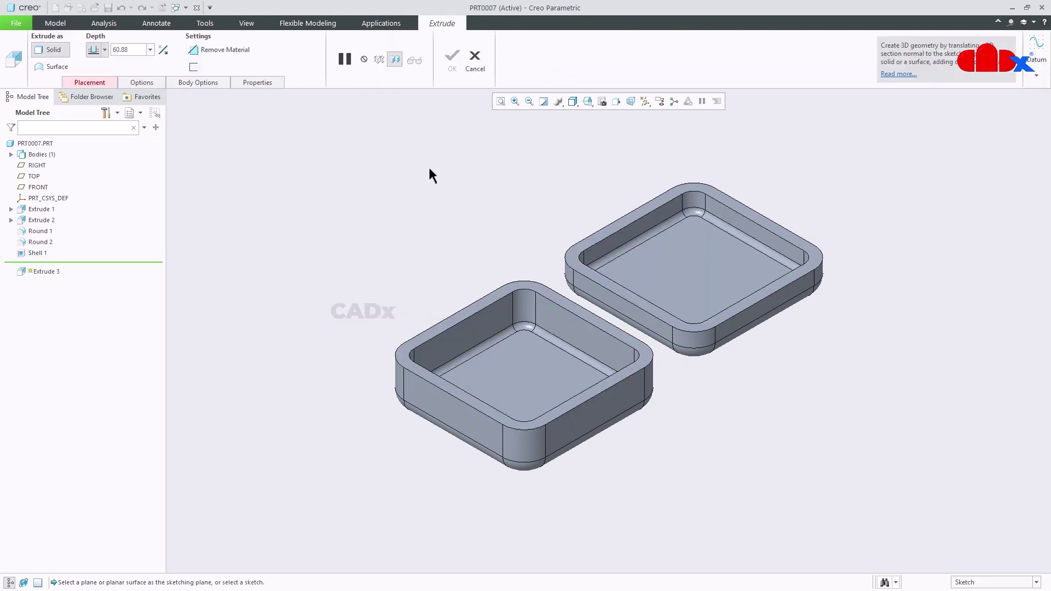
{"action": "left_click", "coordinate": [592, 274]}
{"action": "left_click", "coordinate": [638, 102]}
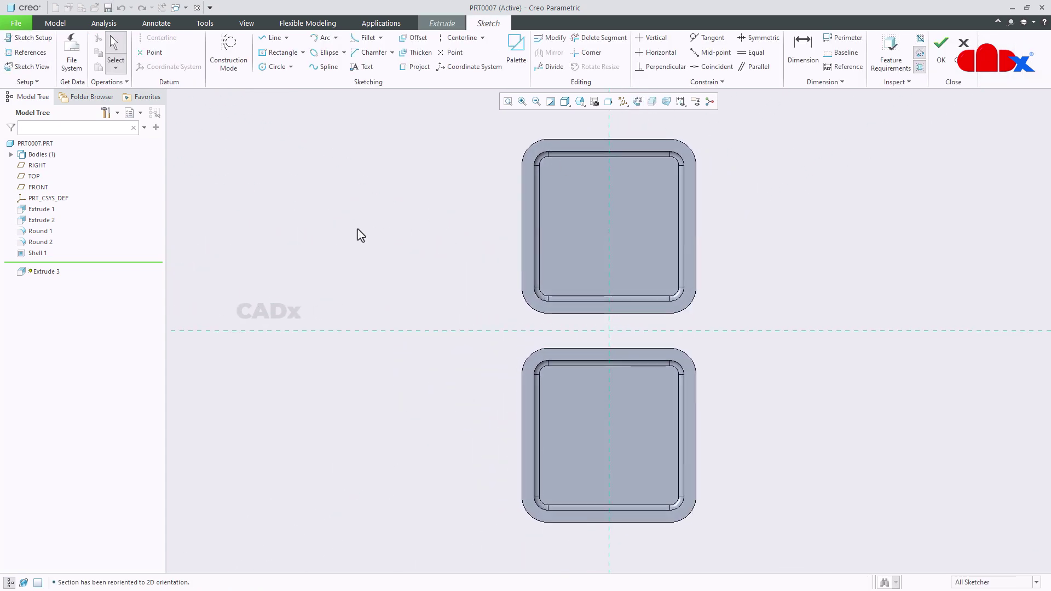
{"action": "left_click", "coordinate": [28, 52]}
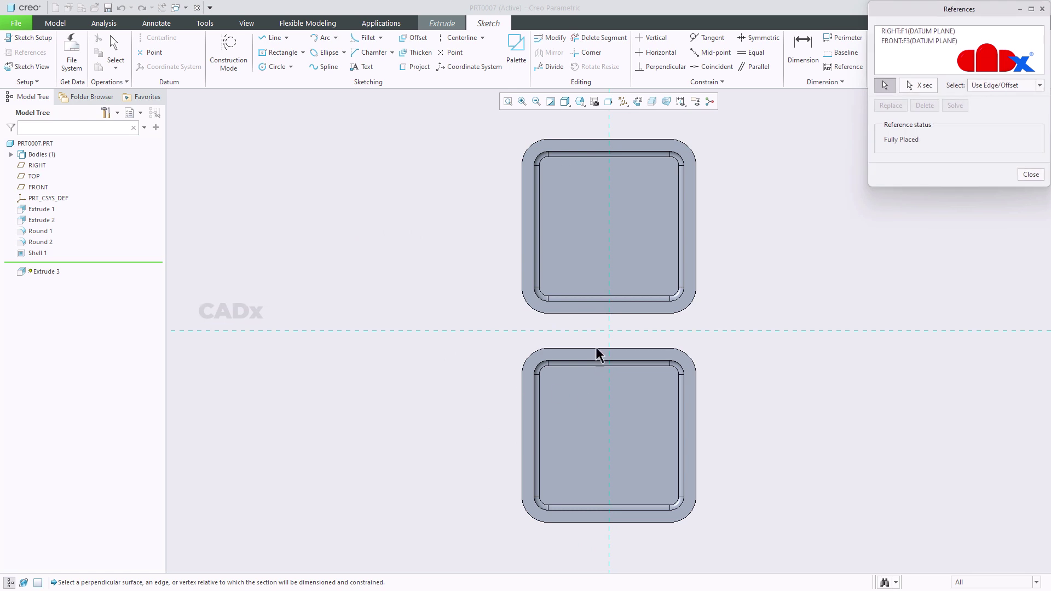
{"action": "left_click", "coordinate": [577, 314]}
{"action": "left_click", "coordinate": [575, 350]}
{"action": "left_click", "coordinate": [276, 52]}
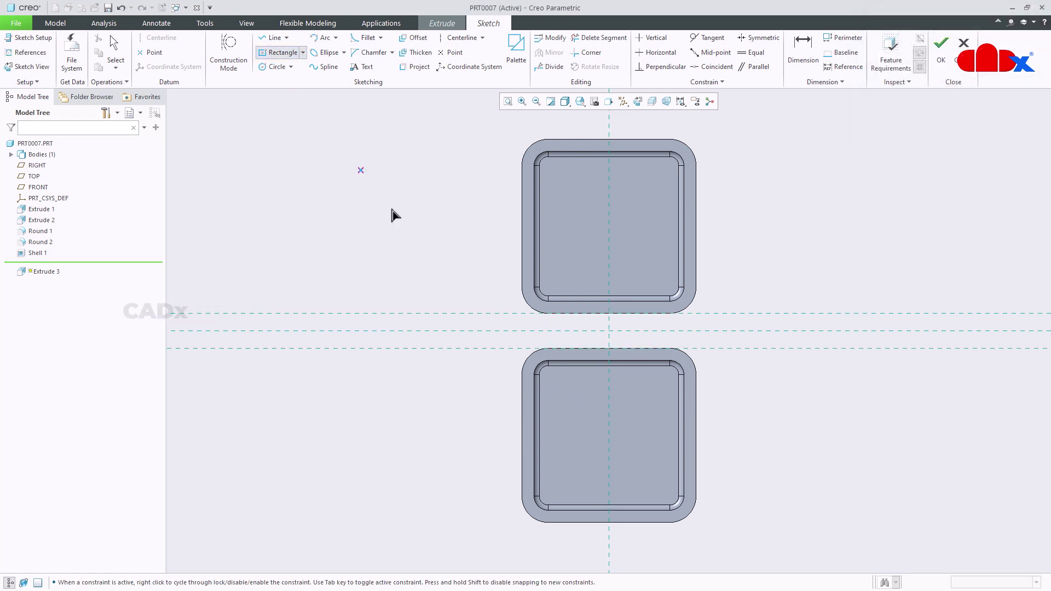
{"action": "left_click", "coordinate": [608, 330]}
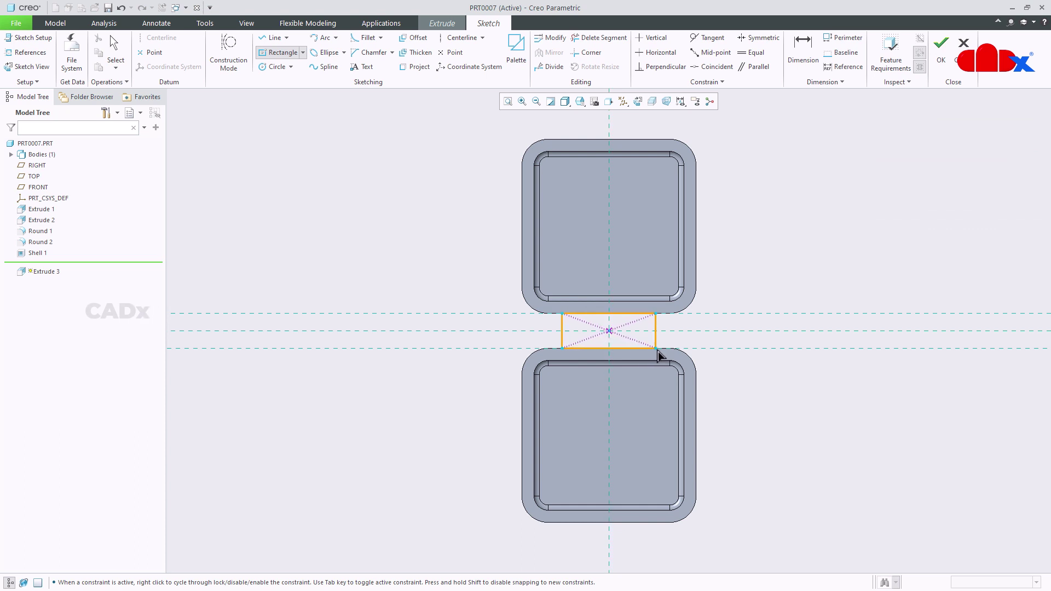
{"action": "left_click", "coordinate": [666, 351]}
{"action": "middle_click", "coordinate": [763, 382]}
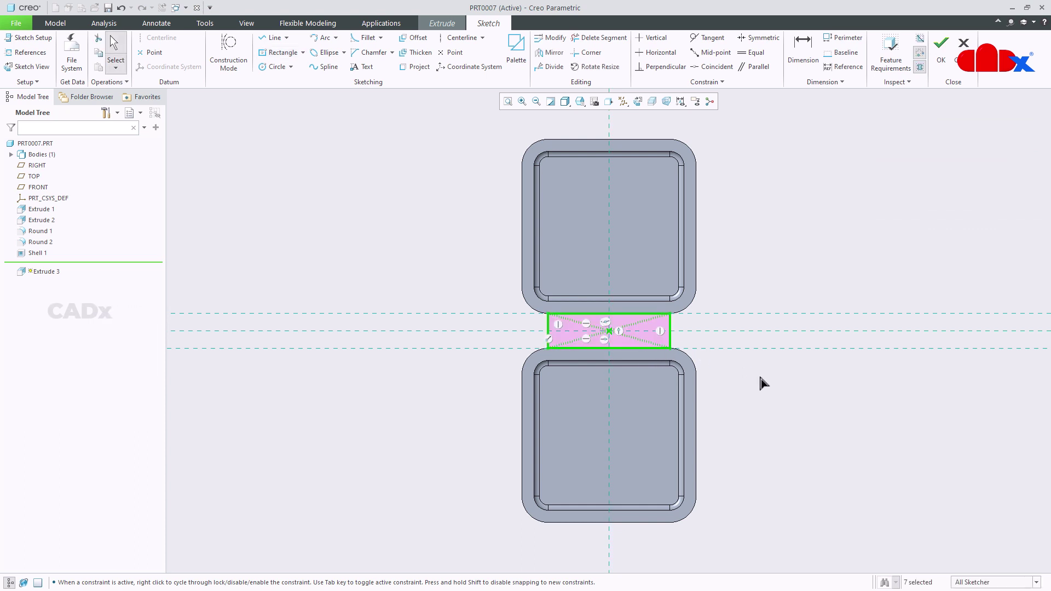
{"action": "left_click", "coordinate": [763, 383]}
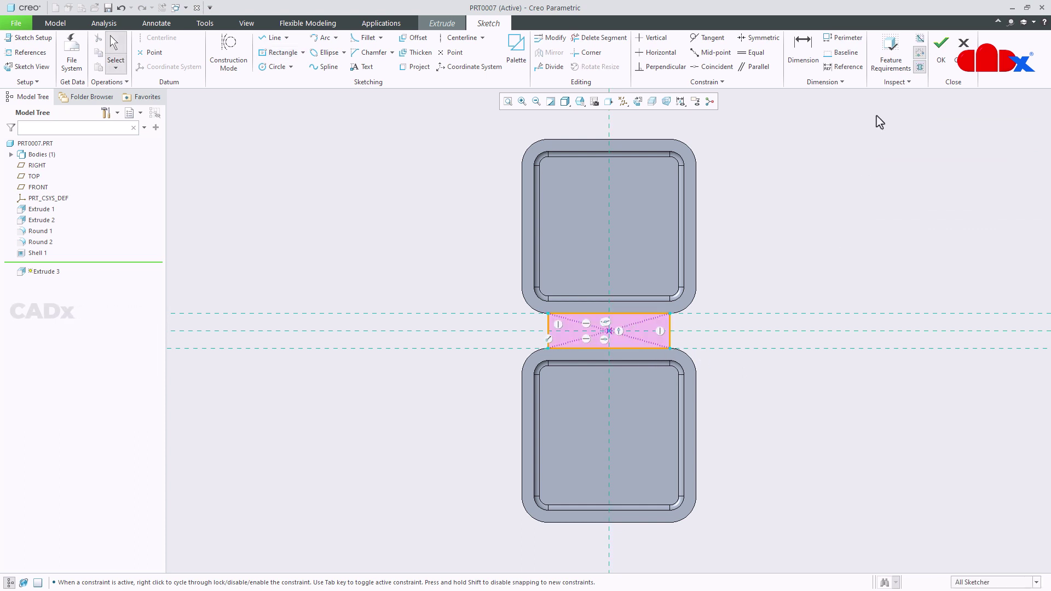
{"action": "left_click", "coordinate": [941, 49]}
- Extrude the rectangle 4.00 downward as a strip joining the two trays
{"action": "mouse_move", "coordinate": [776, 314]}
{"action": "middle_mouse_down"}
{"action": "mouse_move", "coordinate": [615, 418]}
{"action": "mouse_move", "coordinate": [569, 367]}
{"action": "mouse_move", "coordinate": [678, 422]}
{"action": "middle_mouse_up"}
{"action": "left_click", "coordinate": [699, 409]}
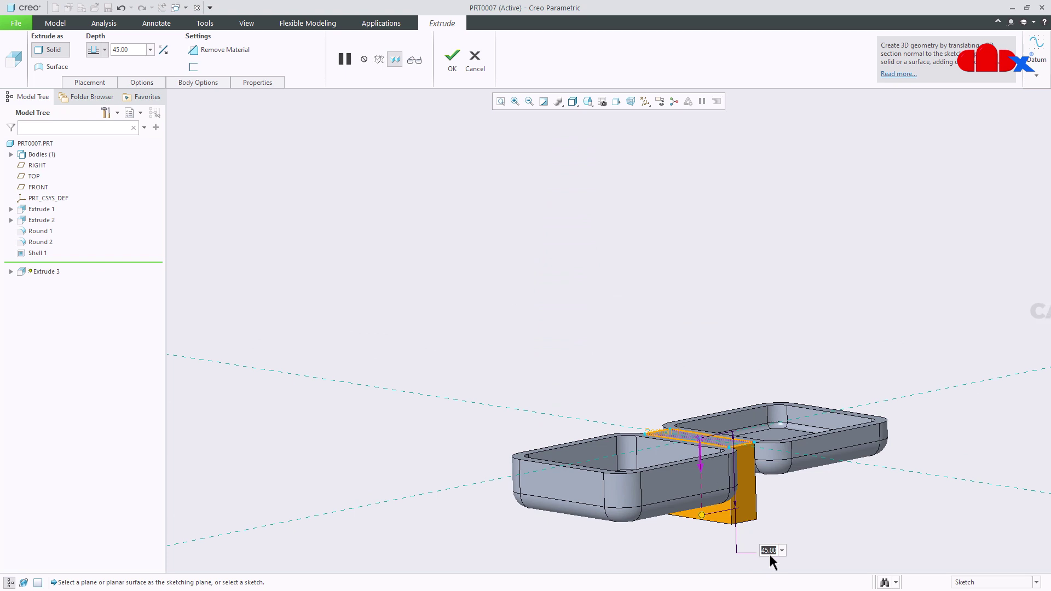
{"action": "type", "text": "4"}
{"action": "key", "text": "Return"}
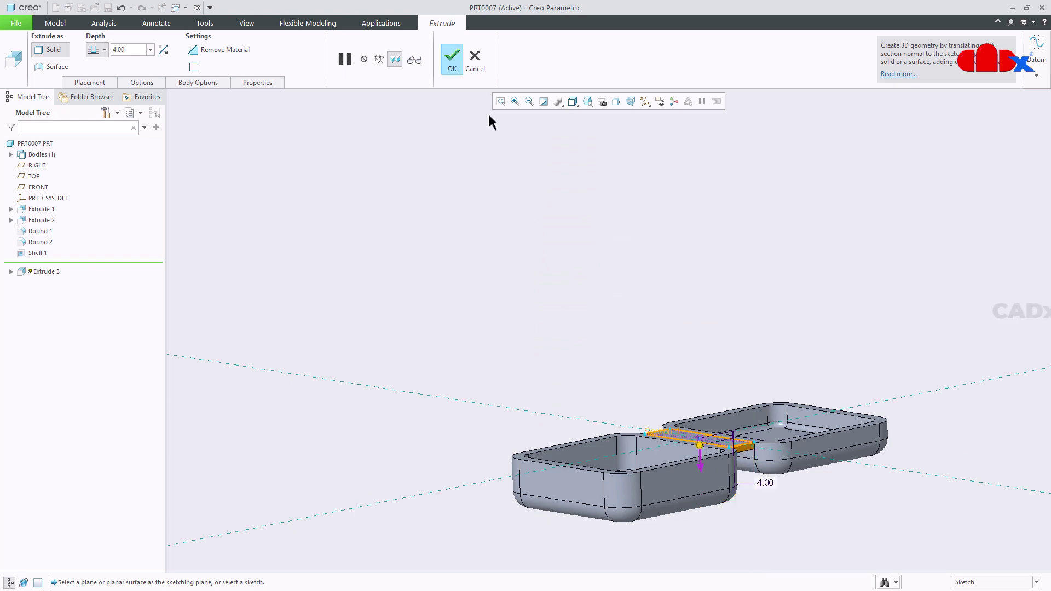
{"action": "left_click", "coordinate": [453, 56]}
- Begin Extrude 4 sketching face-on on the strip's end face, referencing the box's top edge
{"action": "key", "text": "ctrl+d"}
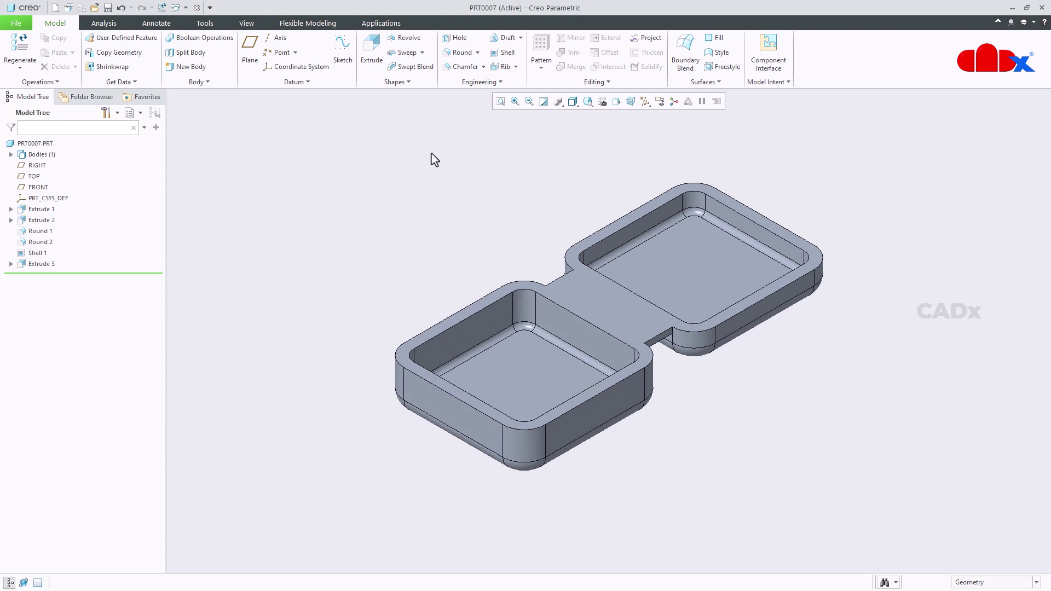
{"action": "left_click", "coordinate": [383, 63]}
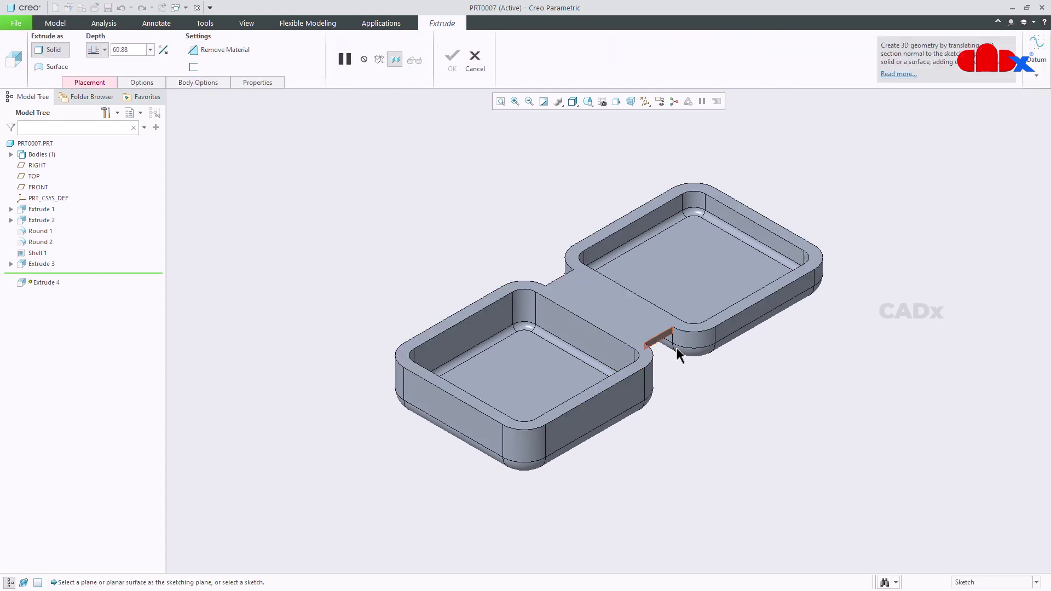
{"action": "scroll", "coordinate": [670, 339], "scroll_direction": "down", "scroll_amount": 5}
{"action": "left_click", "coordinate": [635, 326]}
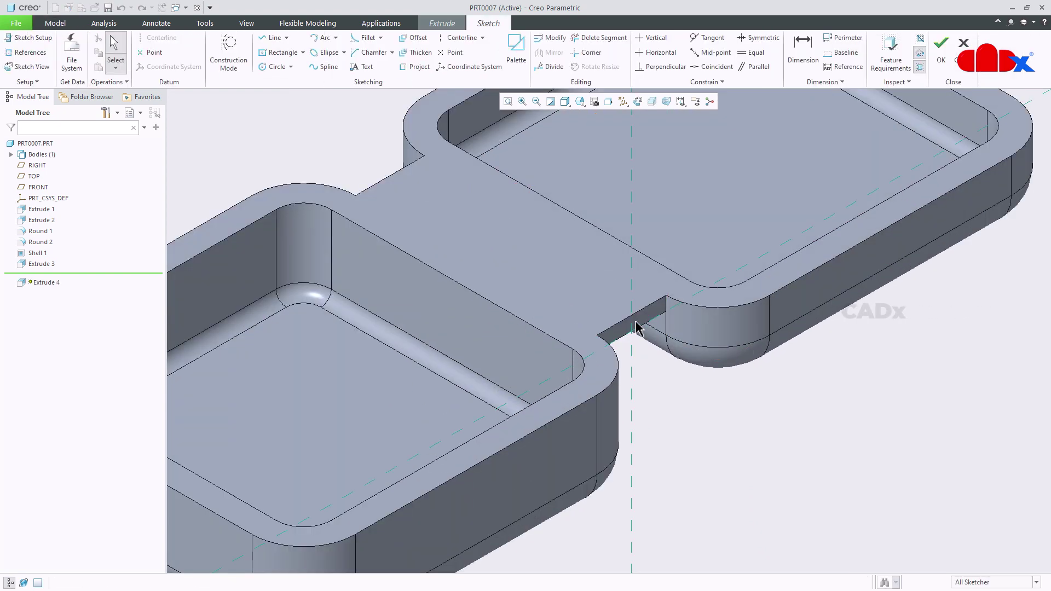
{"action": "left_click", "coordinate": [638, 101]}
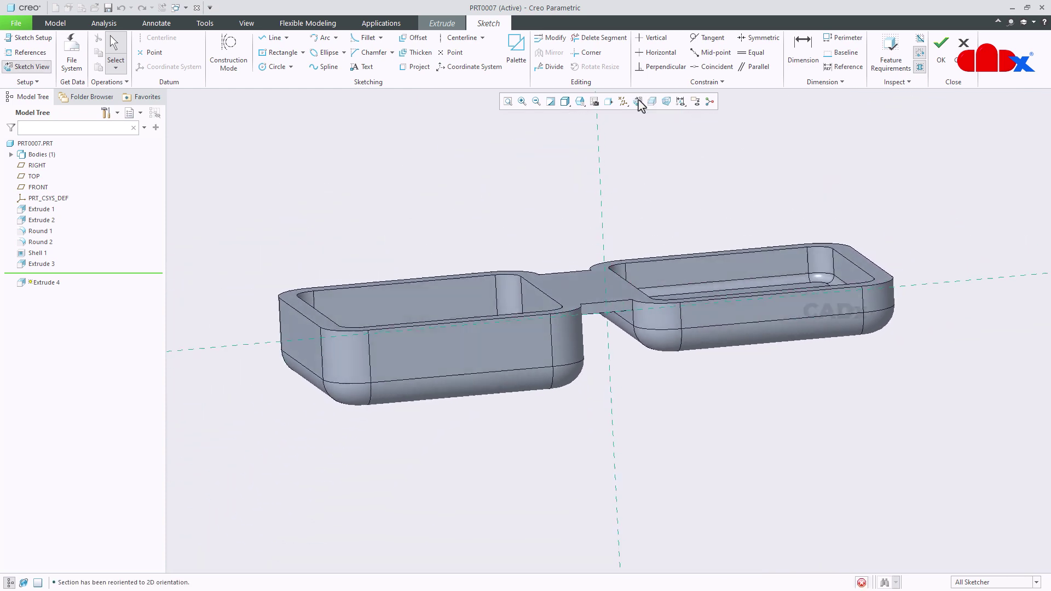
{"action": "scroll", "coordinate": [602, 296], "scroll_direction": "down", "scroll_amount": 5}
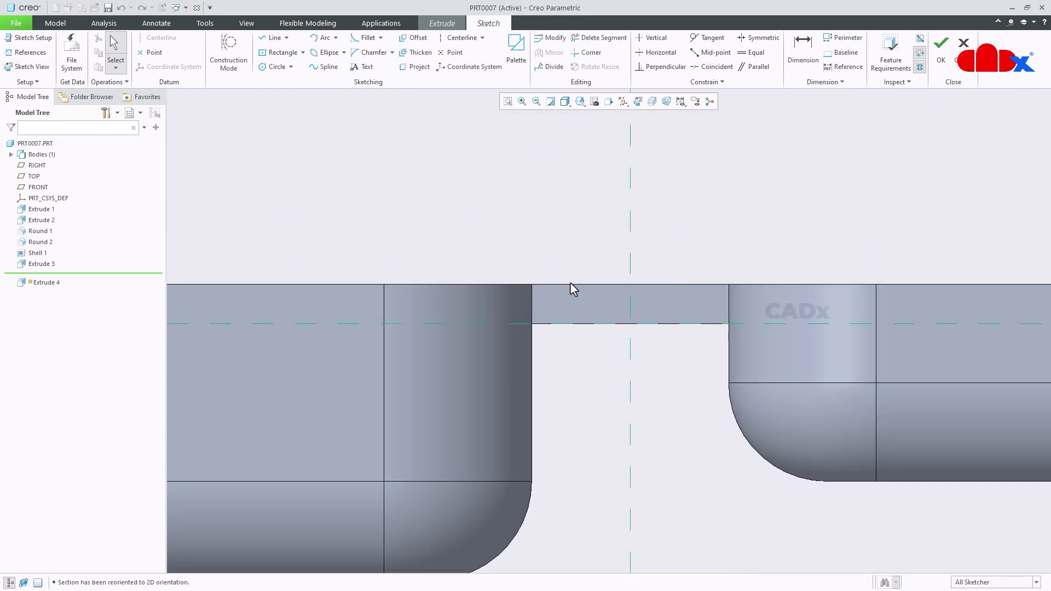
{"action": "left_click", "coordinate": [27, 52]}
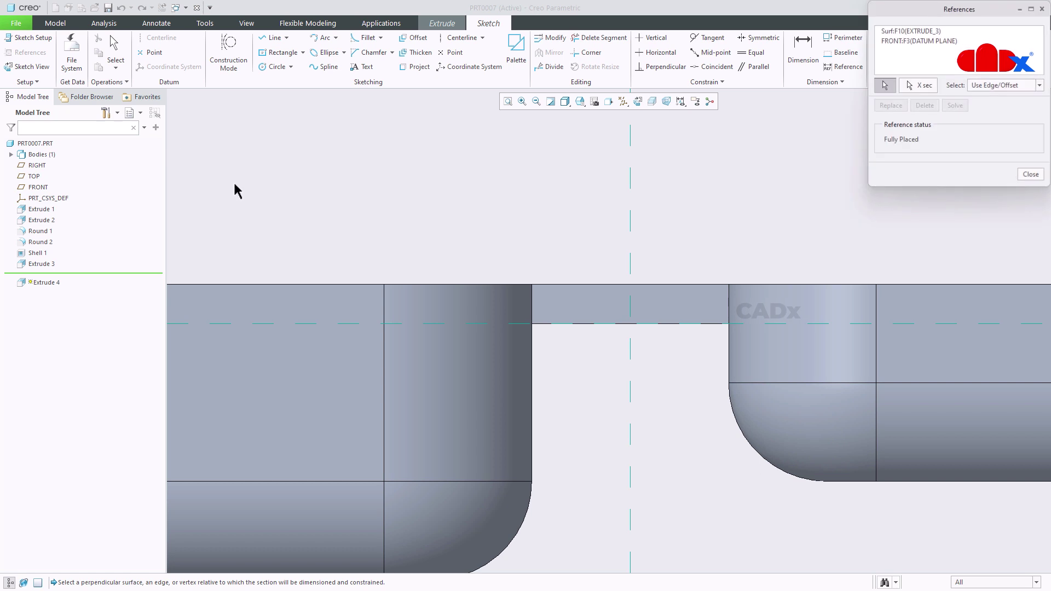
{"action": "left_click", "coordinate": [576, 285]}
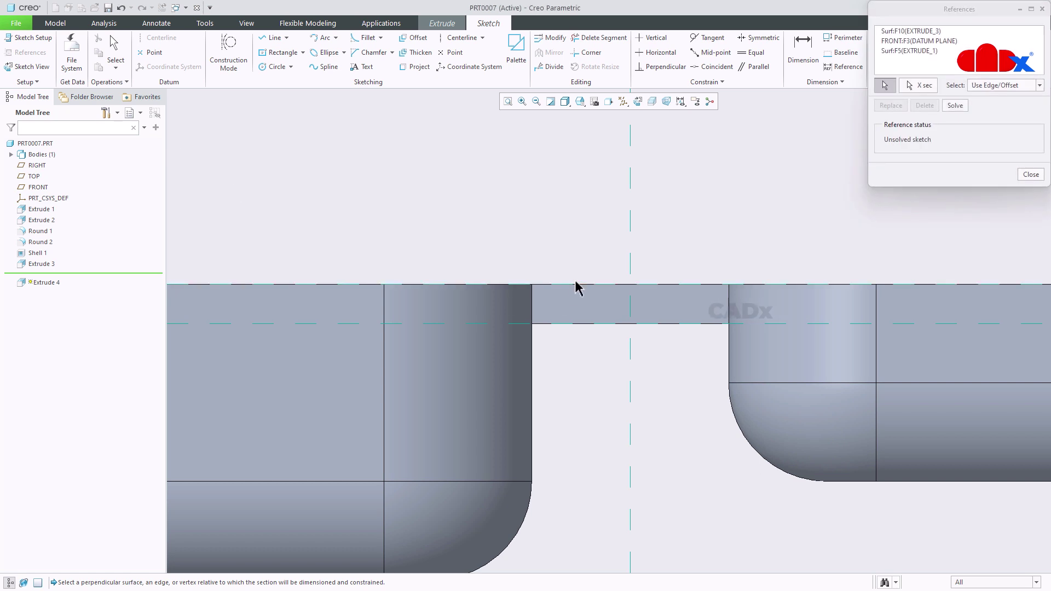
- Draw a three-line chain from the strip's top edge and mirror it about the vertical centreline
{"action": "right_click", "coordinate": [573, 234]}
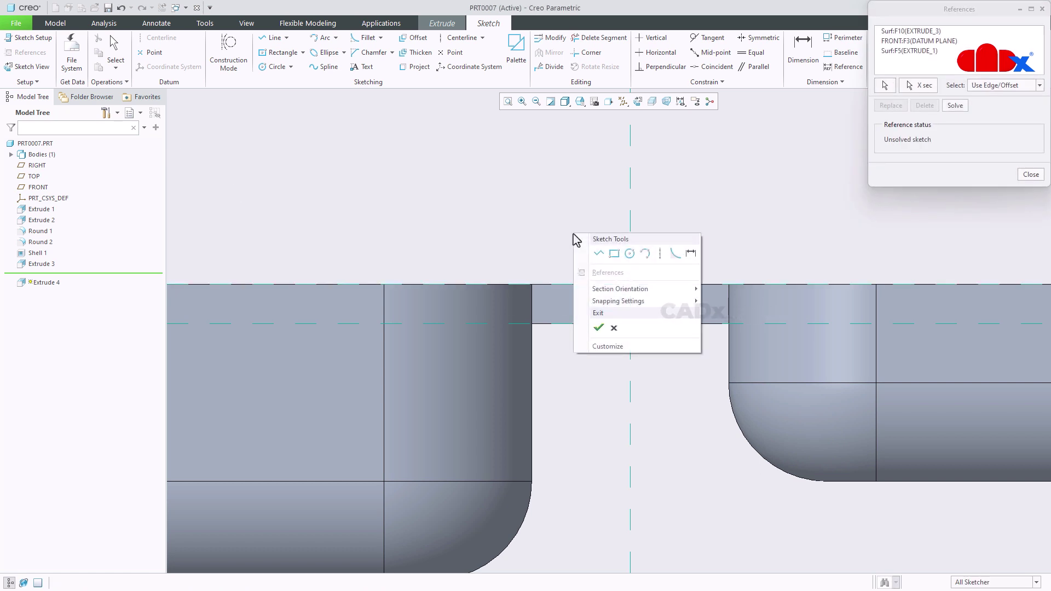
{"action": "left_click", "coordinate": [594, 254]}
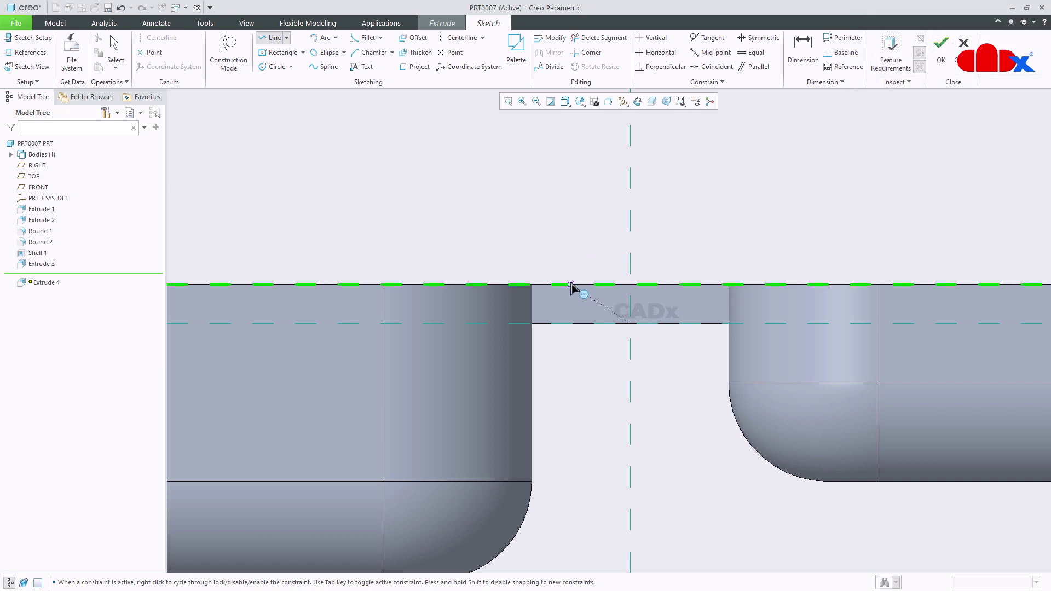
{"action": "left_click", "coordinate": [571, 285]}
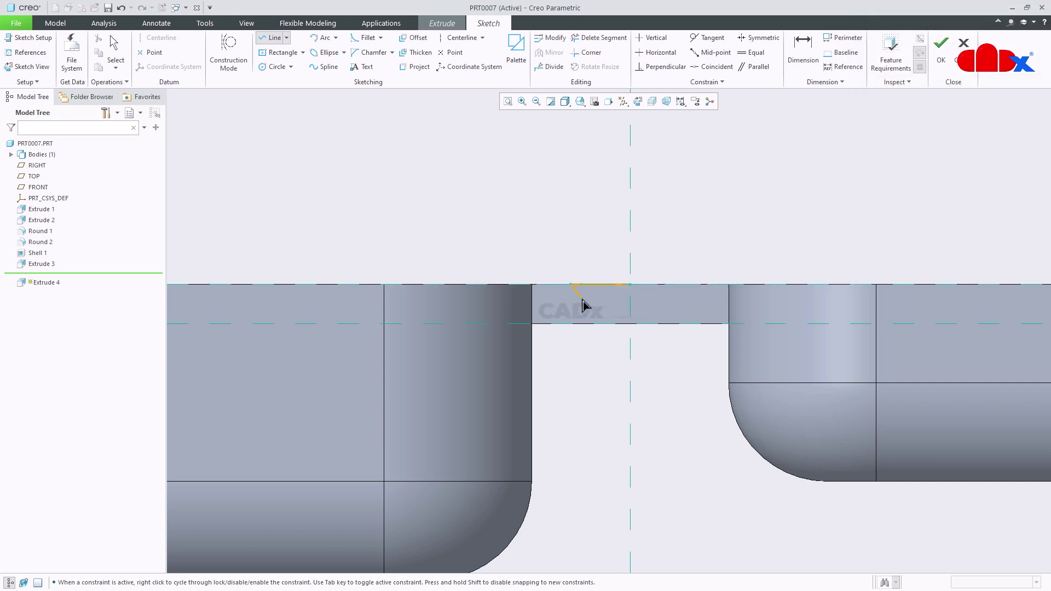
{"action": "left_click", "coordinate": [582, 299]}
{"action": "left_click", "coordinate": [630, 299]}
{"action": "middle_click", "coordinate": [621, 312]}
{"action": "middle_click", "coordinate": [623, 315]}
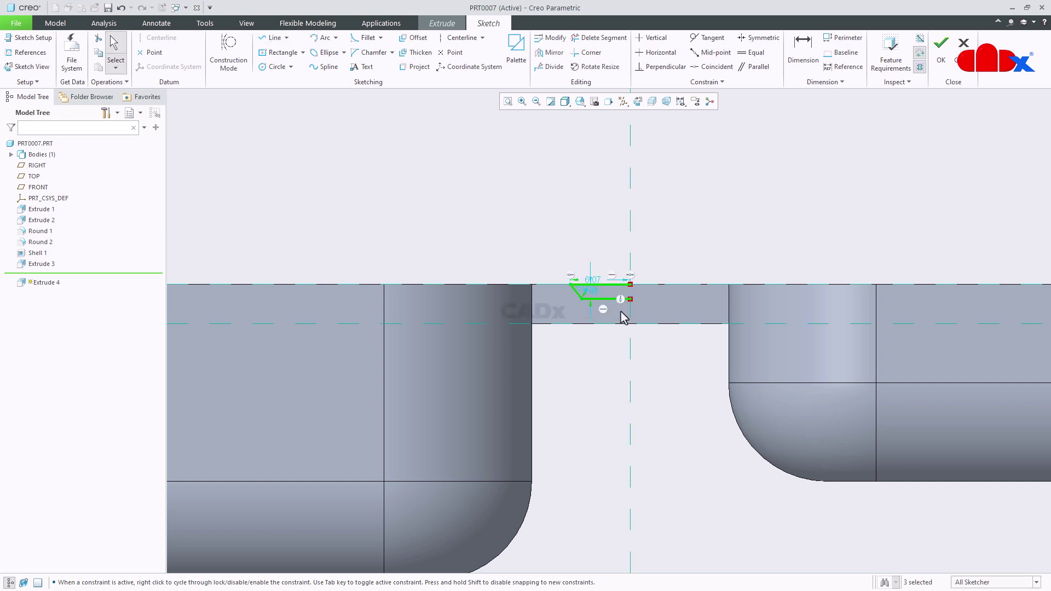
{"action": "left_click", "coordinate": [550, 53]}
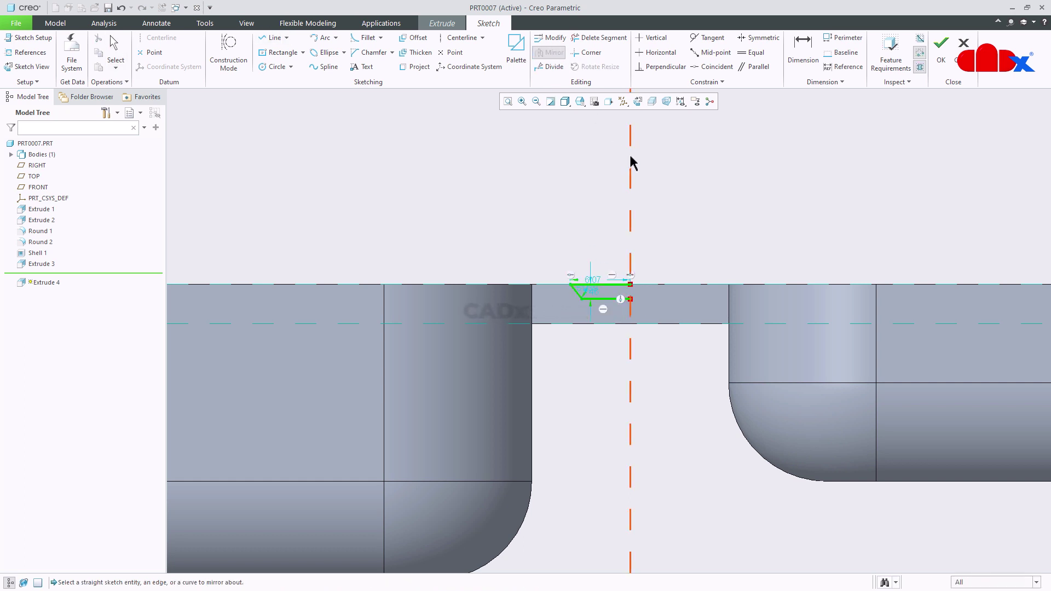
{"action": "left_click", "coordinate": [631, 165]}
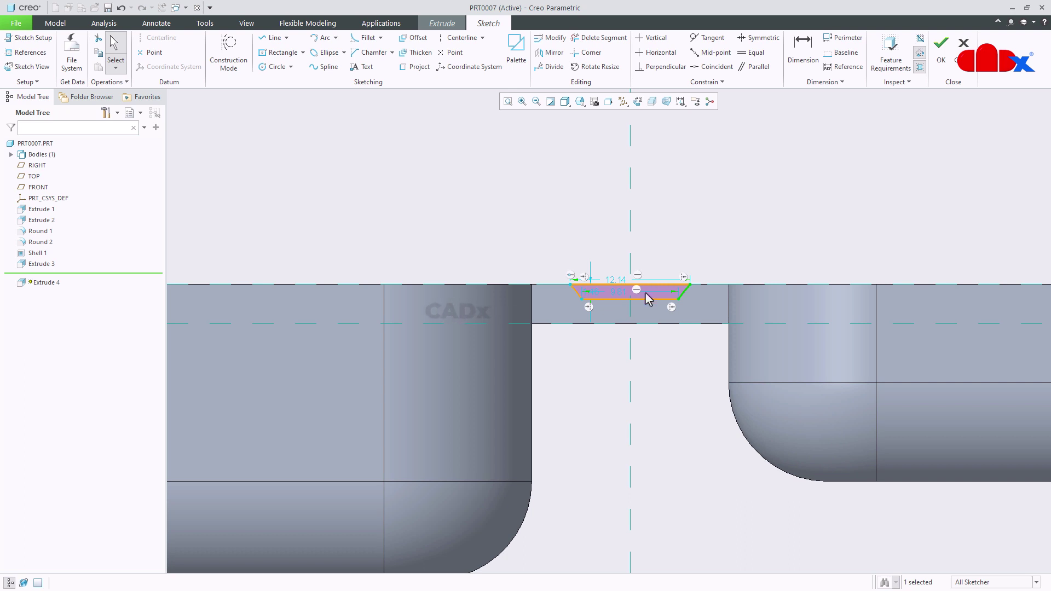
- Set the trapezoid's top width to 15, bottom width to 13 and height to 0.5
{"action": "scroll", "coordinate": [642, 304], "scroll_direction": "down", "scroll_amount": 3}
{"action": "double_click", "coordinate": [595, 255]}
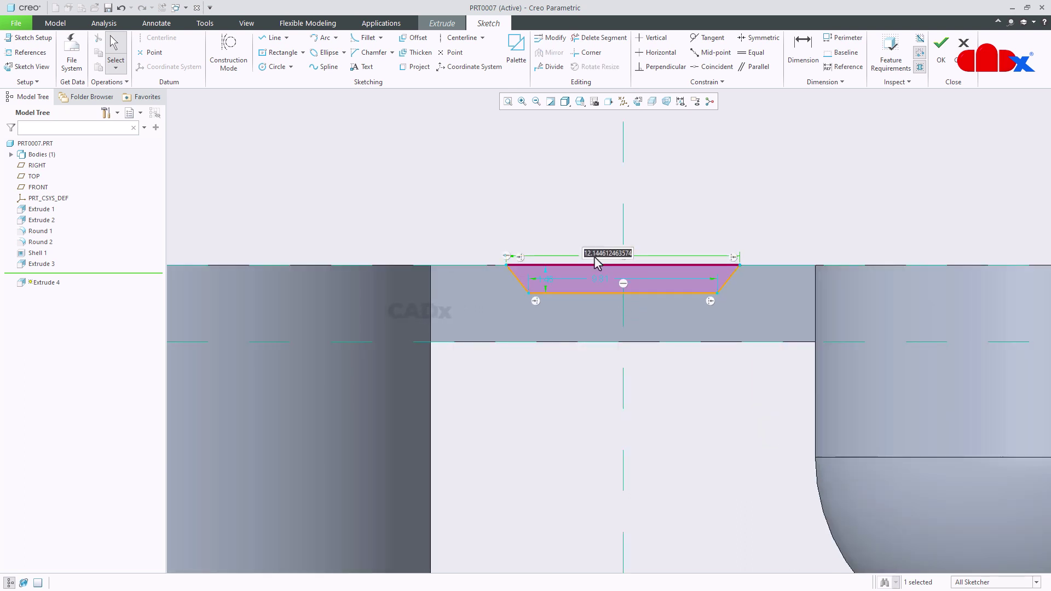
{"action": "type", "text": "15"}
{"action": "key", "text": "Return"}
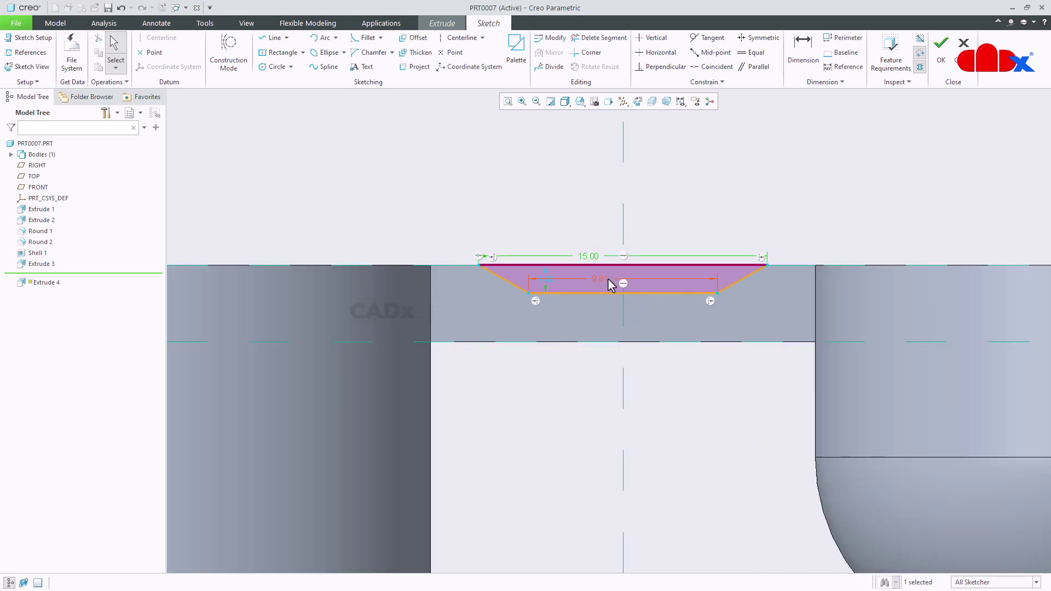
{"action": "double_click", "coordinate": [600, 280]}
{"action": "type", "text": "13"}
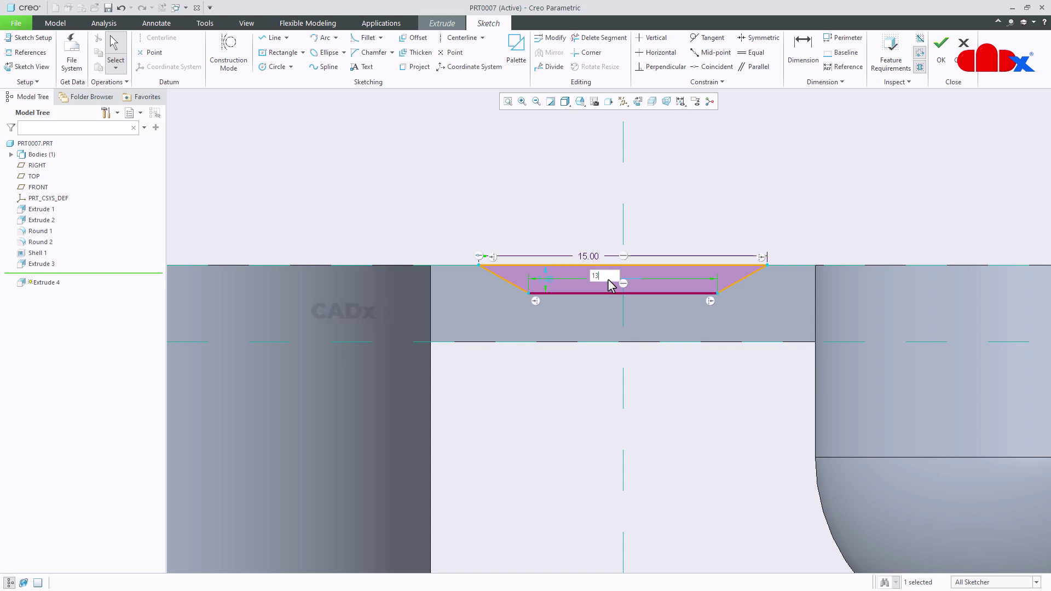
{"action": "key", "text": "Return"}
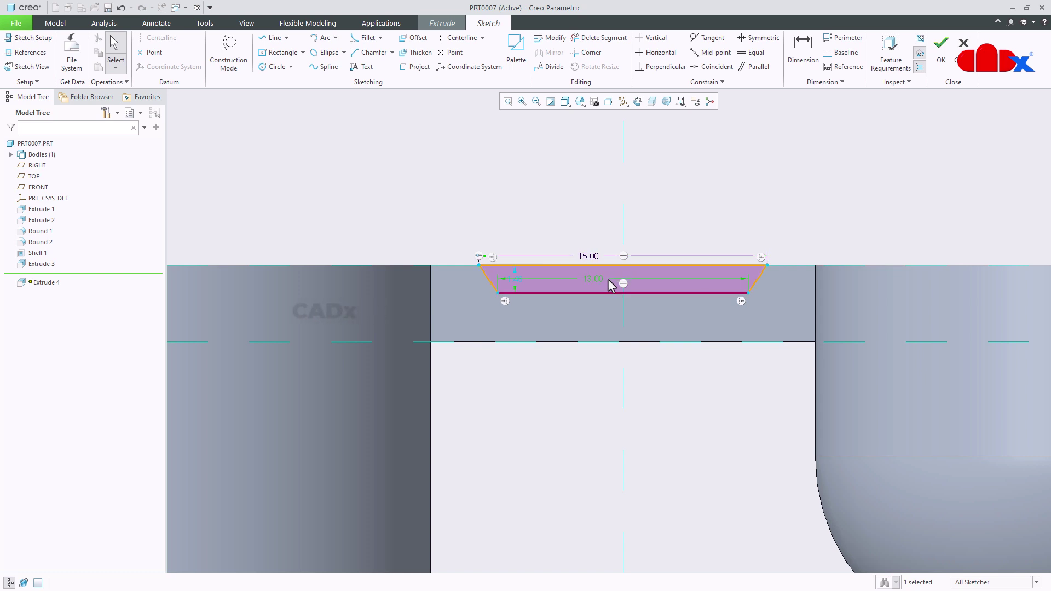
{"action": "double_click", "coordinate": [516, 278]}
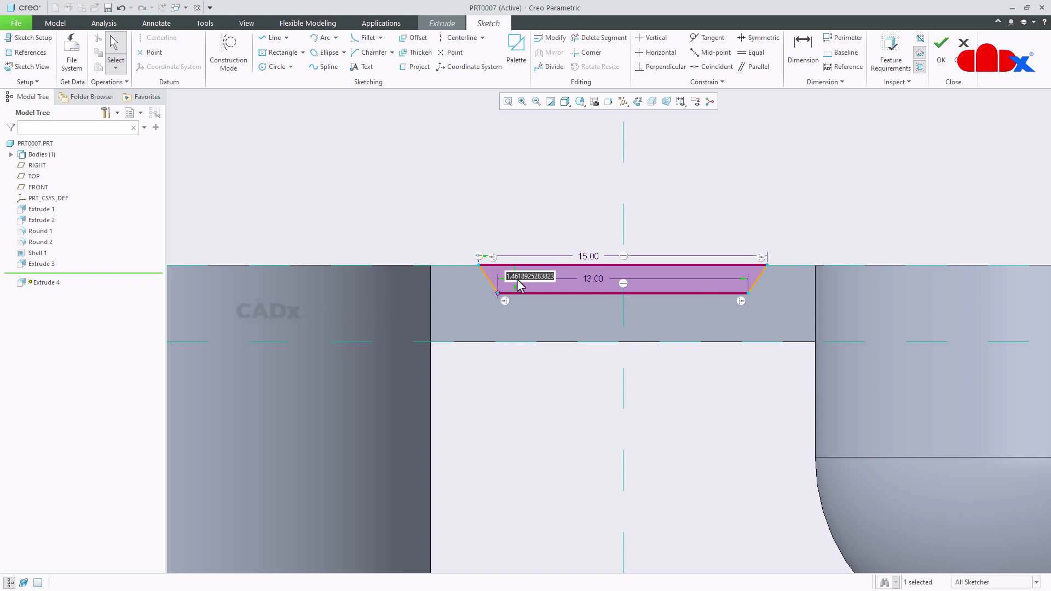
{"action": "type", "text": "0.5"}
{"action": "key", "text": "Return"}
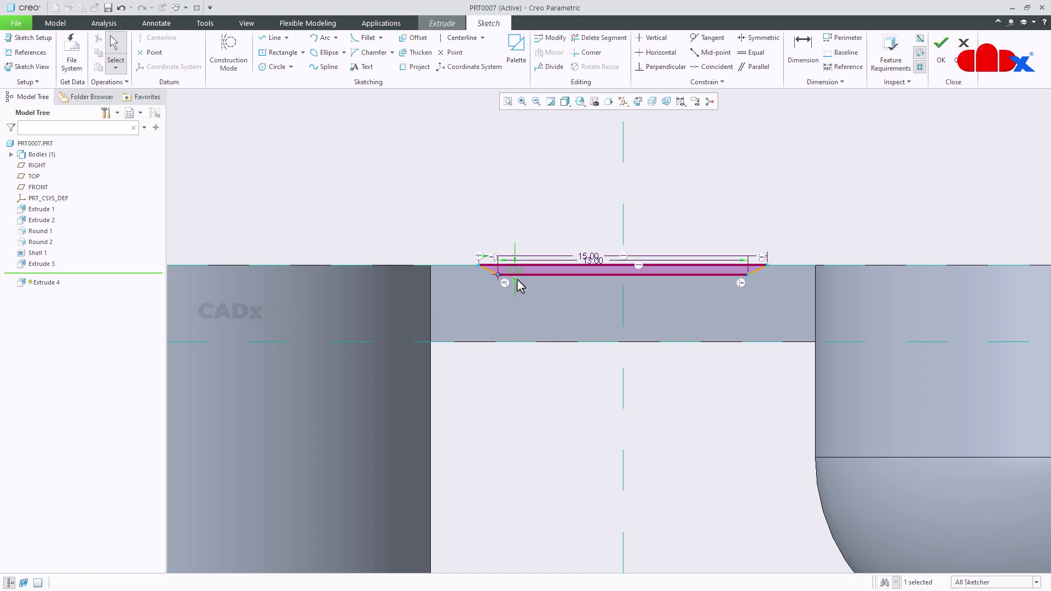
- Draw an arc across the strip's lower edge with its centre aligned on the vertical centreline
{"action": "right_click", "coordinate": [512, 399]}
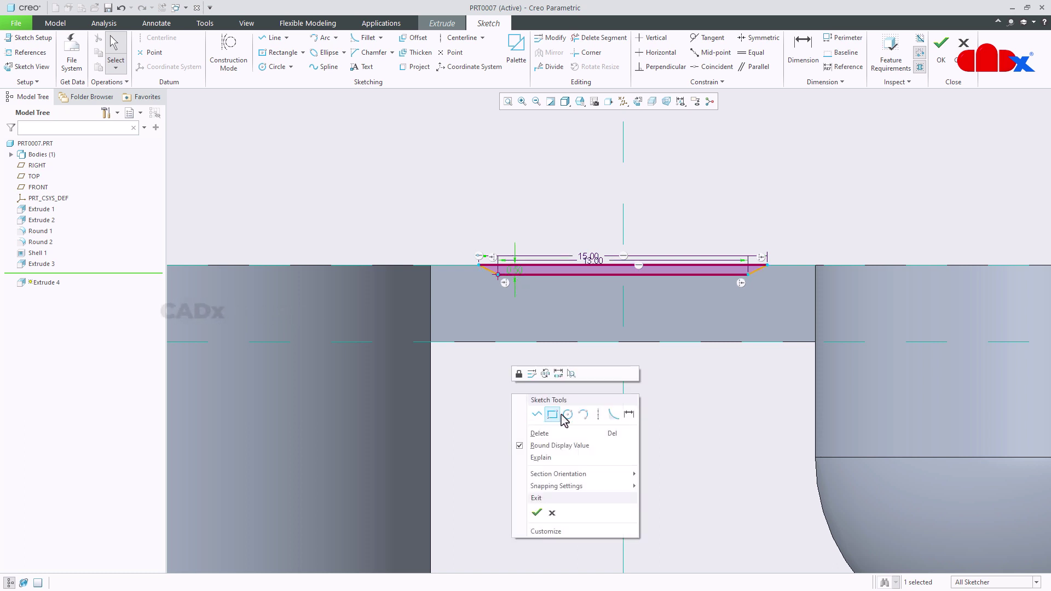
{"action": "left_click", "coordinate": [583, 416]}
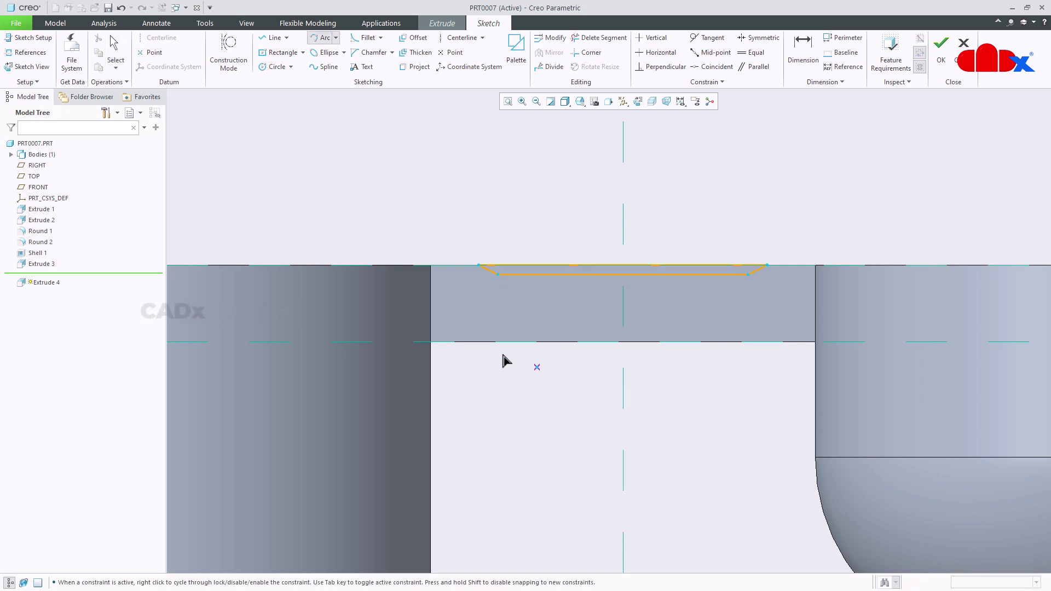
{"action": "left_click", "coordinate": [477, 342]}
{"action": "left_click", "coordinate": [772, 342]}
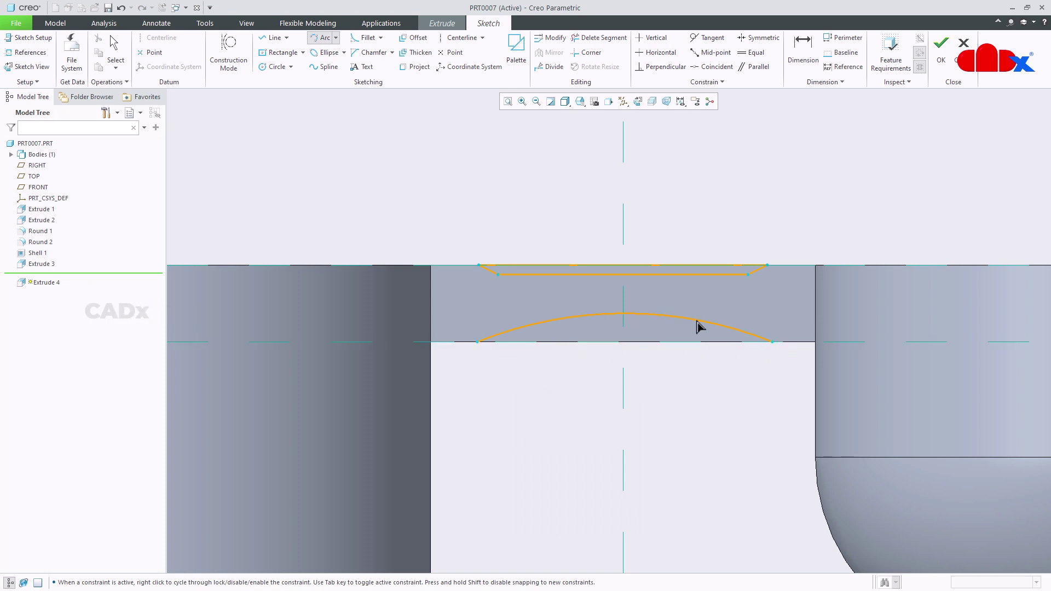
{"action": "left_click", "coordinate": [694, 307]}
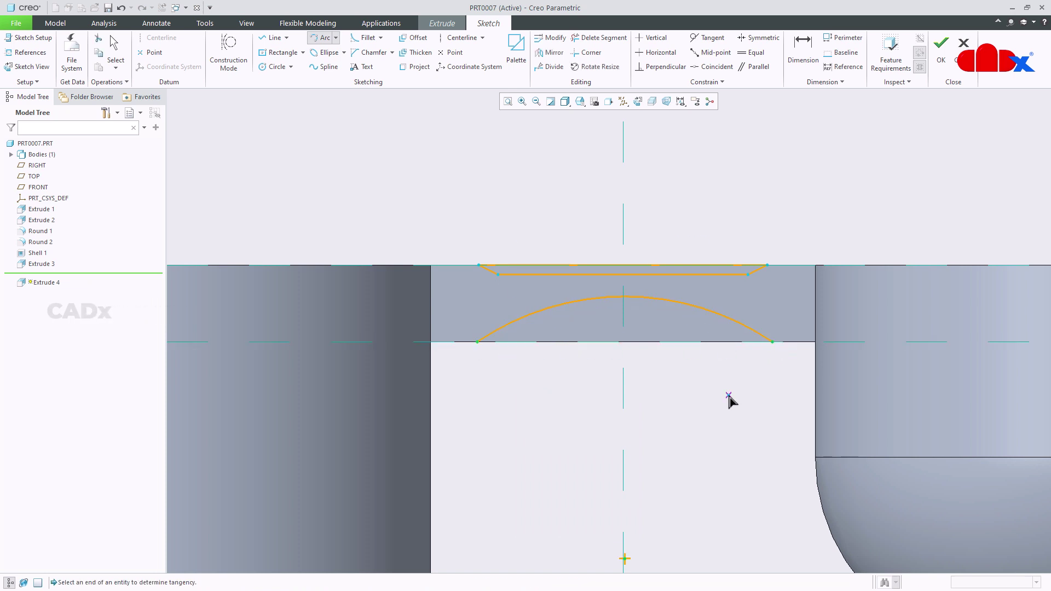
{"action": "middle_click", "coordinate": [730, 402]}
{"action": "left_click", "coordinate": [712, 66]}
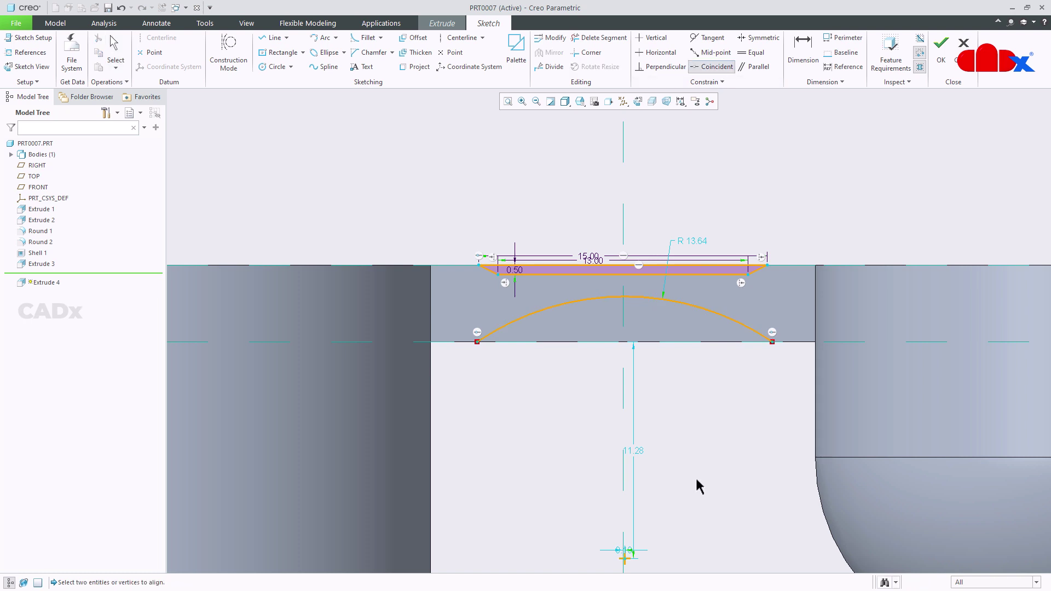
{"action": "left_click", "coordinate": [625, 559]}
{"action": "left_click", "coordinate": [624, 484]}
{"action": "middle_click", "coordinate": [660, 491]}
- Dimension the gap between the strip and the arc to 1.00
{"action": "right_click", "coordinate": [659, 491]}
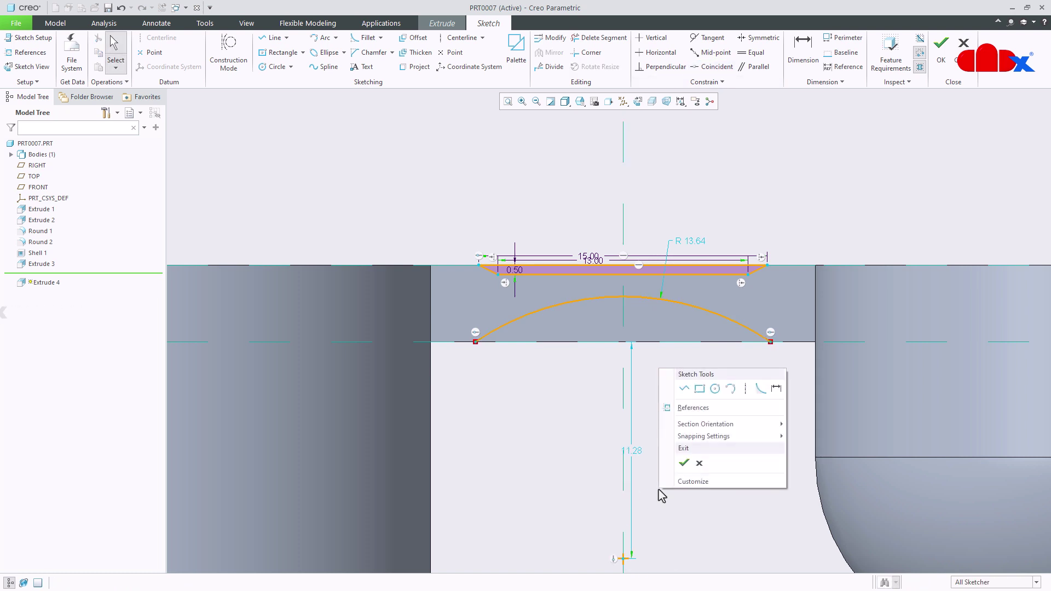
{"action": "left_click", "coordinate": [776, 385]}
{"action": "left_click", "coordinate": [643, 295]}
{"action": "middle_click", "coordinate": [639, 283]}
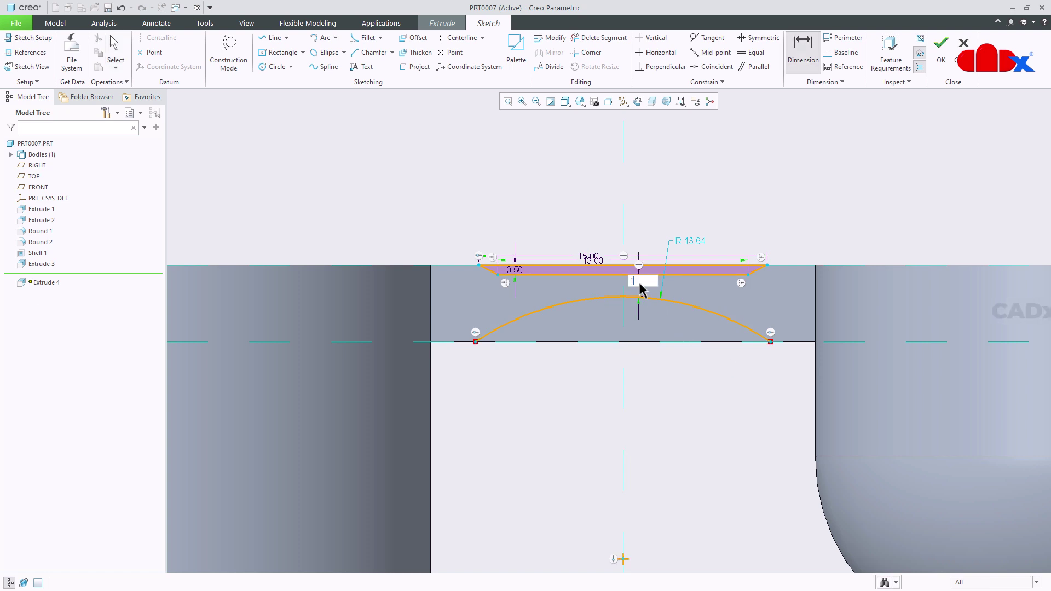
{"action": "type", "text": "1"}
{"action": "key", "text": "Return"}
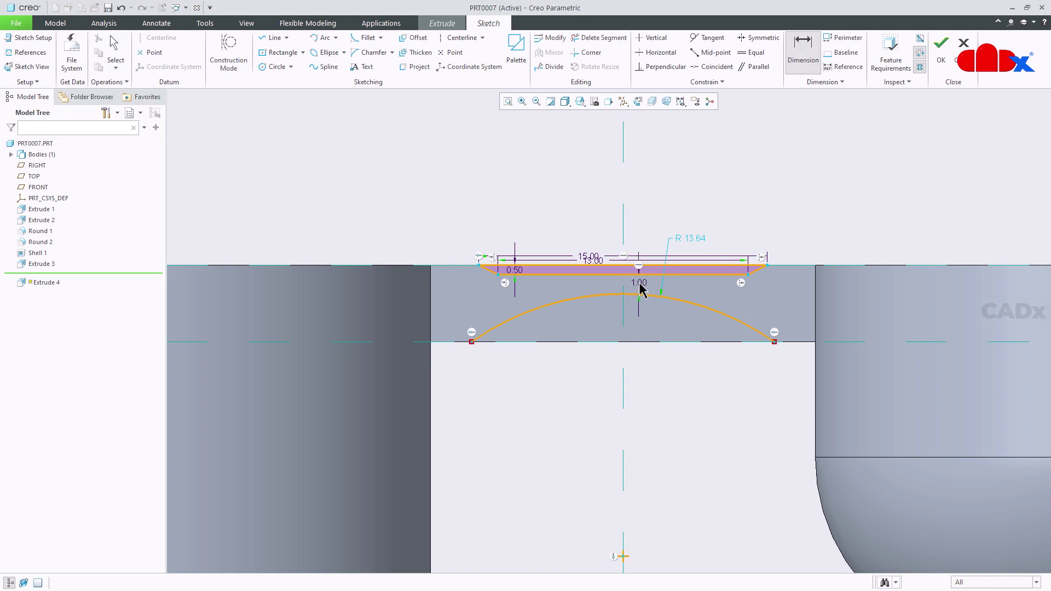
- Close the profile with a base line to the arc's right end, dimensioned 15.00 wide
{"action": "right_click", "coordinate": [655, 385]}
{"action": "left_click", "coordinate": [678, 408]}
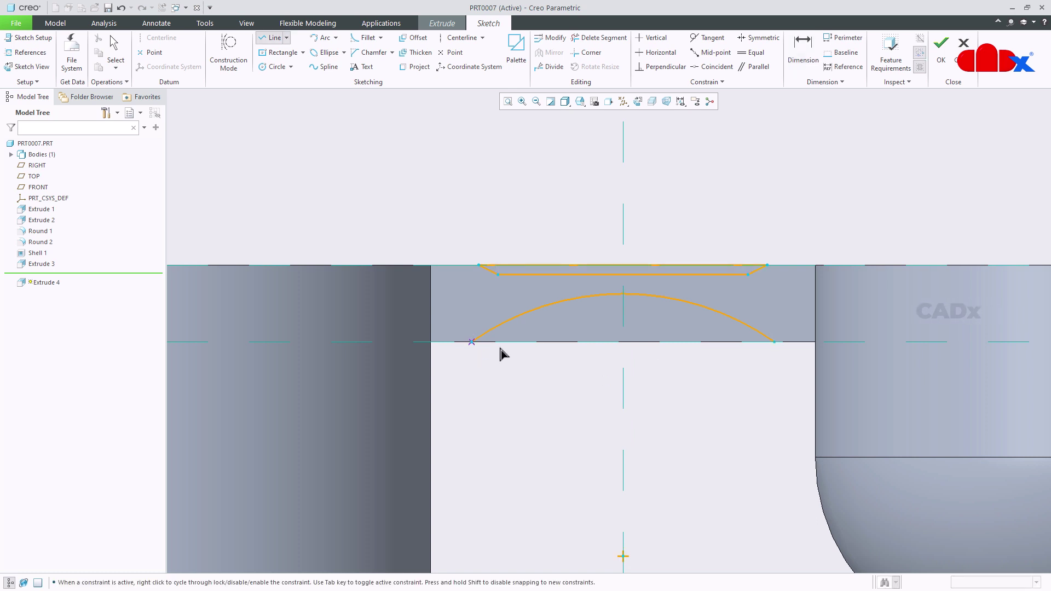
{"action": "left_click", "coordinate": [773, 343]}
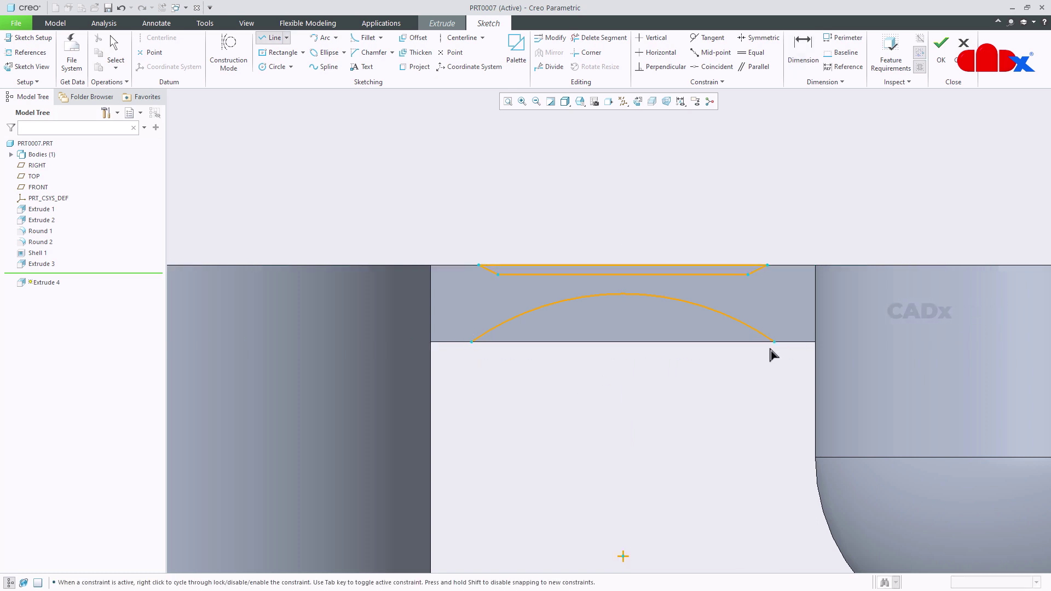
{"action": "middle_click", "coordinate": [755, 382]}
{"action": "right_click", "coordinate": [750, 386]}
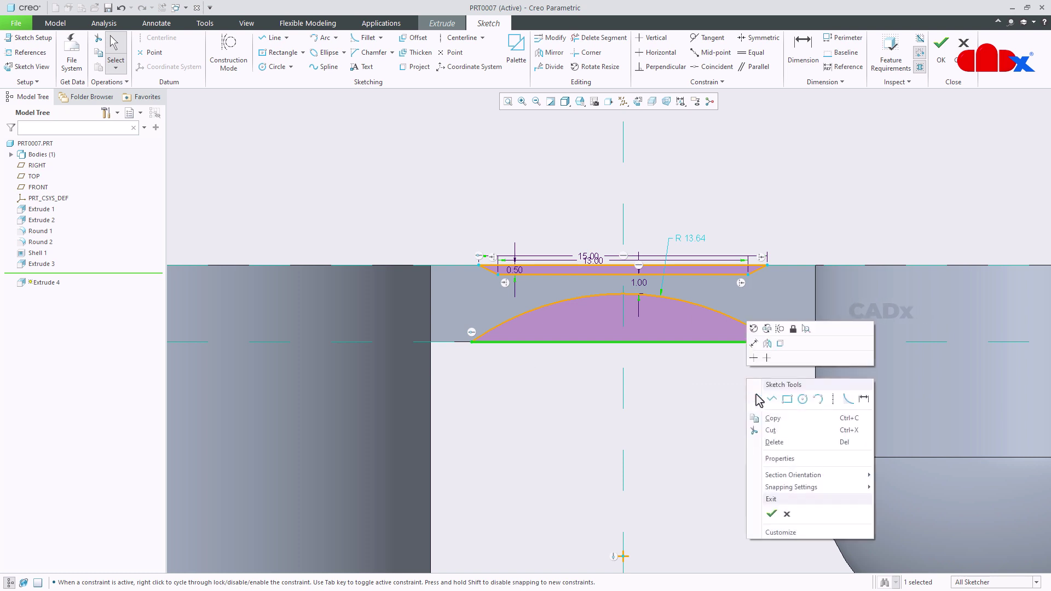
{"action": "left_click", "coordinate": [868, 408]}
{"action": "left_click", "coordinate": [725, 344]}
{"action": "middle_click", "coordinate": [709, 385]}
{"action": "type", "text": "15"}
{"action": "key", "text": "Return"}
{"action": "right_click", "coordinate": [710, 446]}
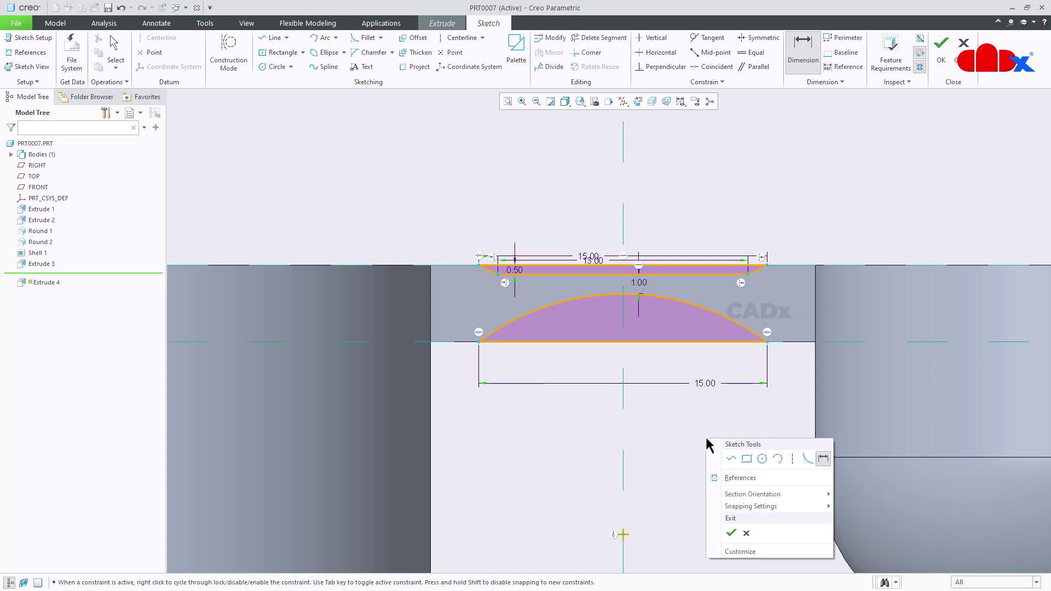
- Make Extrude 4 a Through All material-removing cut, carving the arched groove under the strip
{"action": "left_click", "coordinate": [731, 533]}
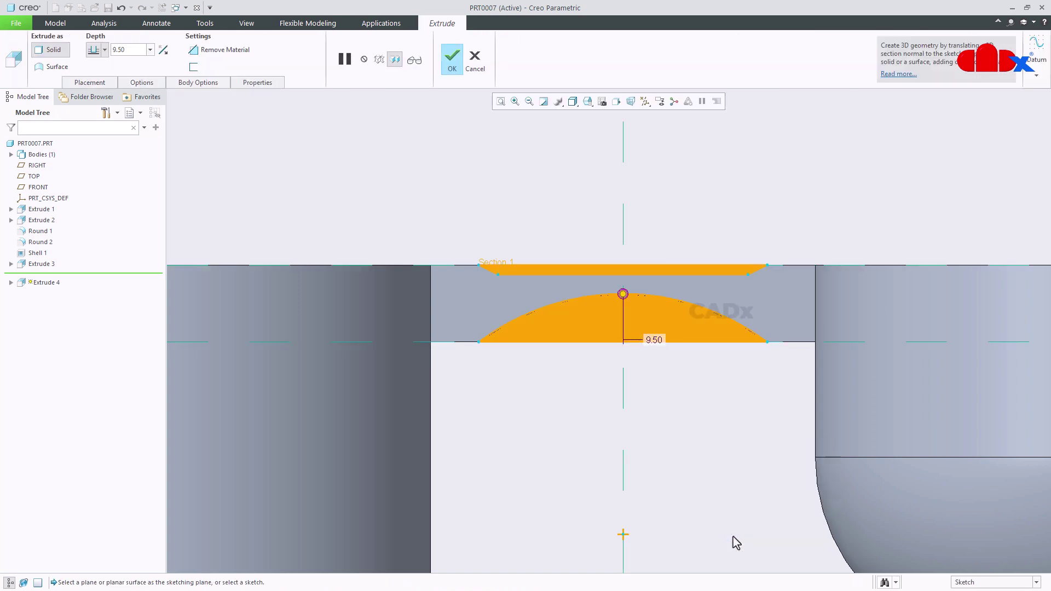
{"action": "scroll", "coordinate": [623, 418], "scroll_direction": "down", "scroll_amount": 2}
{"action": "middle_click_drag", "start_coordinate": [622, 418], "coordinate": [610, 433]}
{"action": "left_click", "coordinate": [614, 353]}
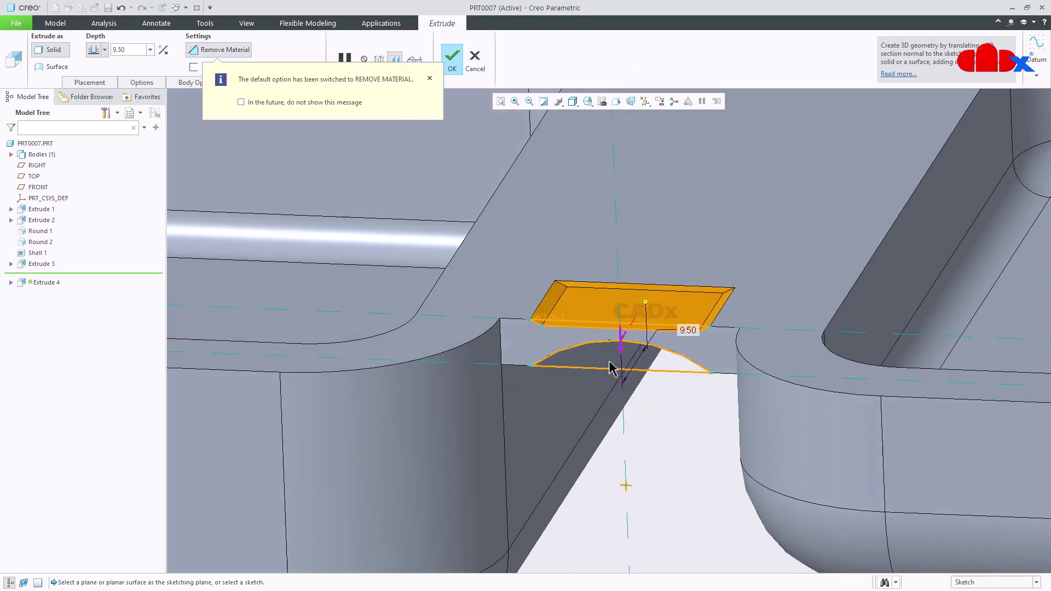
{"action": "left_click", "coordinate": [104, 50]}
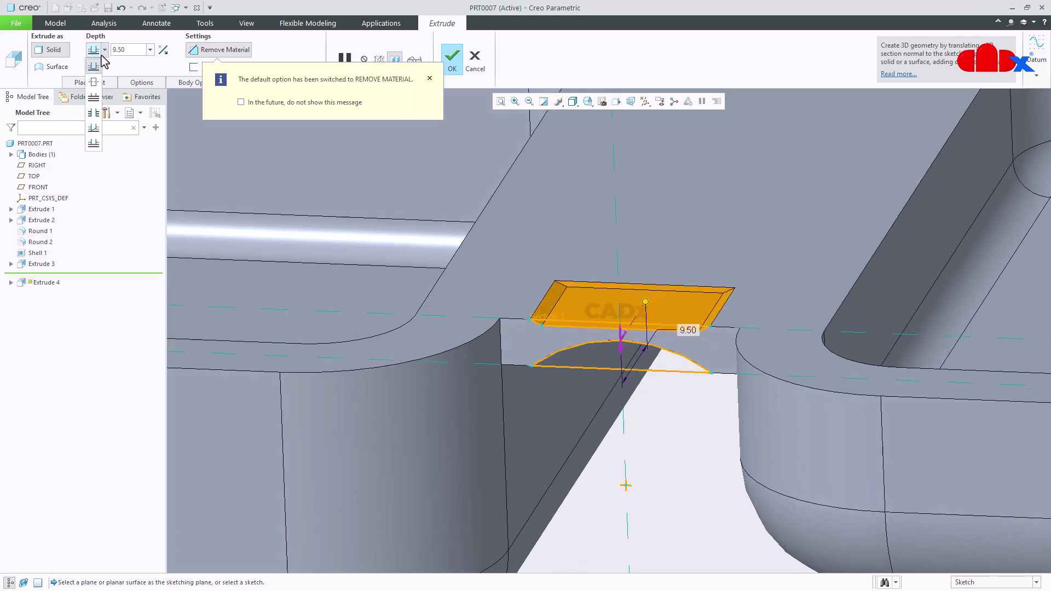
{"action": "left_click", "coordinate": [92, 99]}
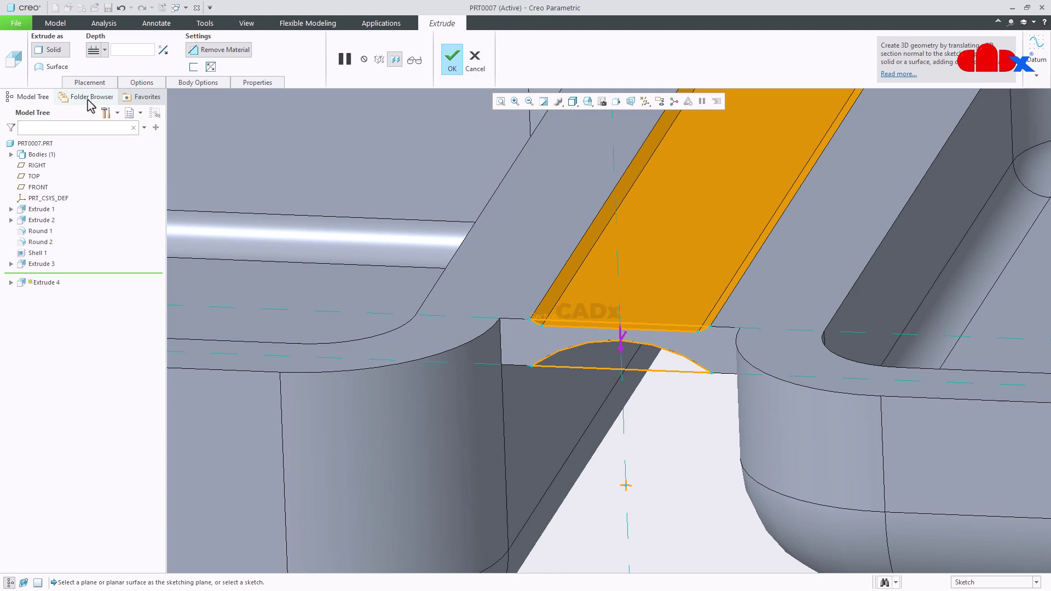
{"action": "left_click", "coordinate": [452, 59]}
{"action": "scroll", "coordinate": [533, 317], "scroll_direction": "down", "scroll_amount": 5}
{"action": "middle_click_drag", "start_coordinate": [533, 317], "coordinate": [580, 411]}
{"action": "left_click", "coordinate": [583, 432]}
{"action": "key", "text": "ctrl+d"}
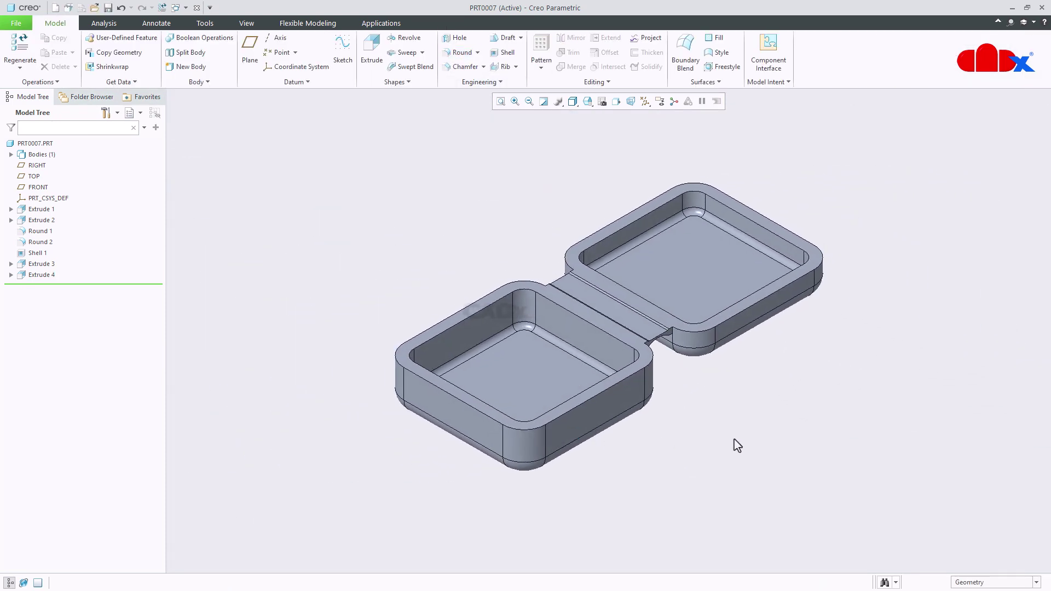
- Start a material-removing sweep along the right tray's full inner rim loop
{"action": "left_click", "coordinate": [409, 53]}
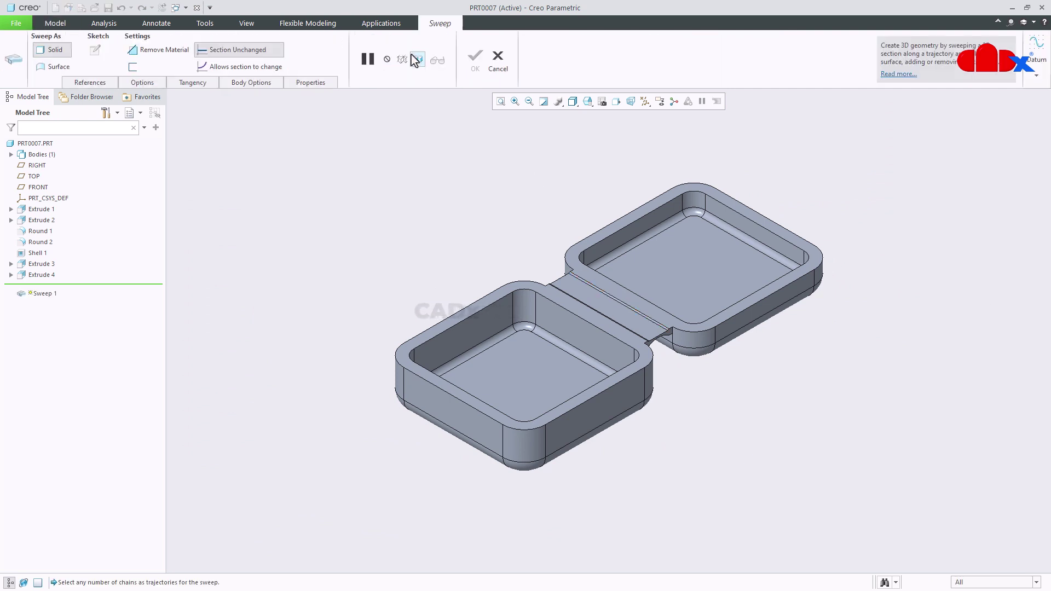
{"action": "left_click", "coordinate": [758, 229]}
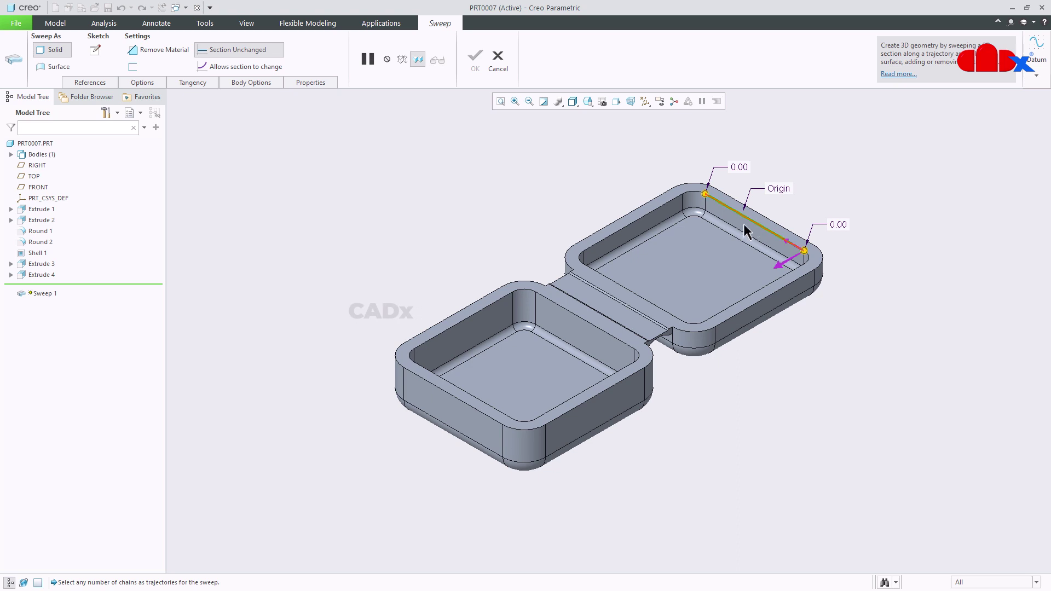
{"action": "left_click", "coordinate": [669, 206], "text": "shift"}
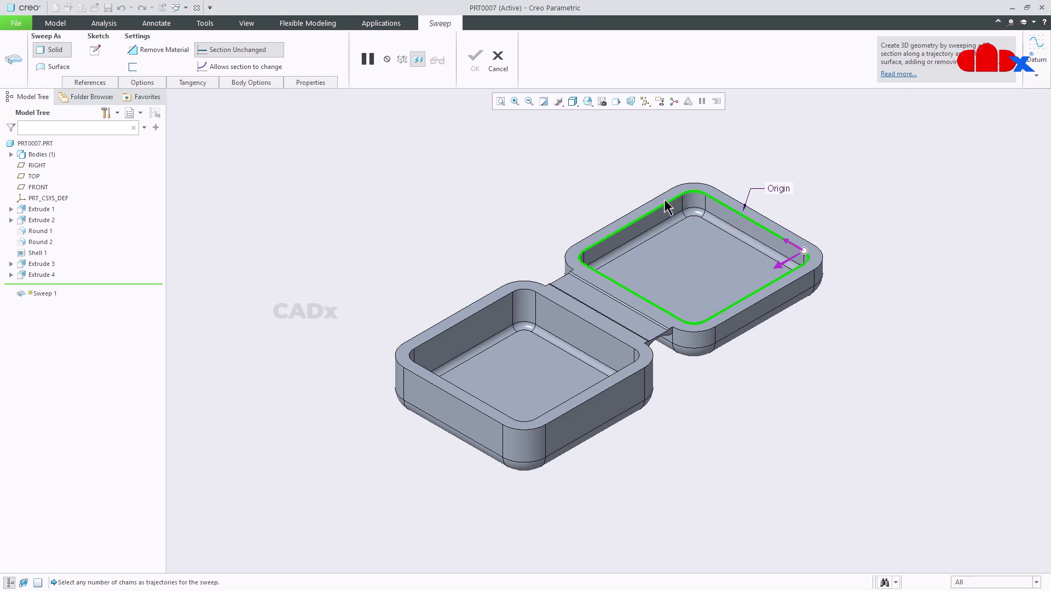
{"action": "left_click", "coordinate": [175, 51]}
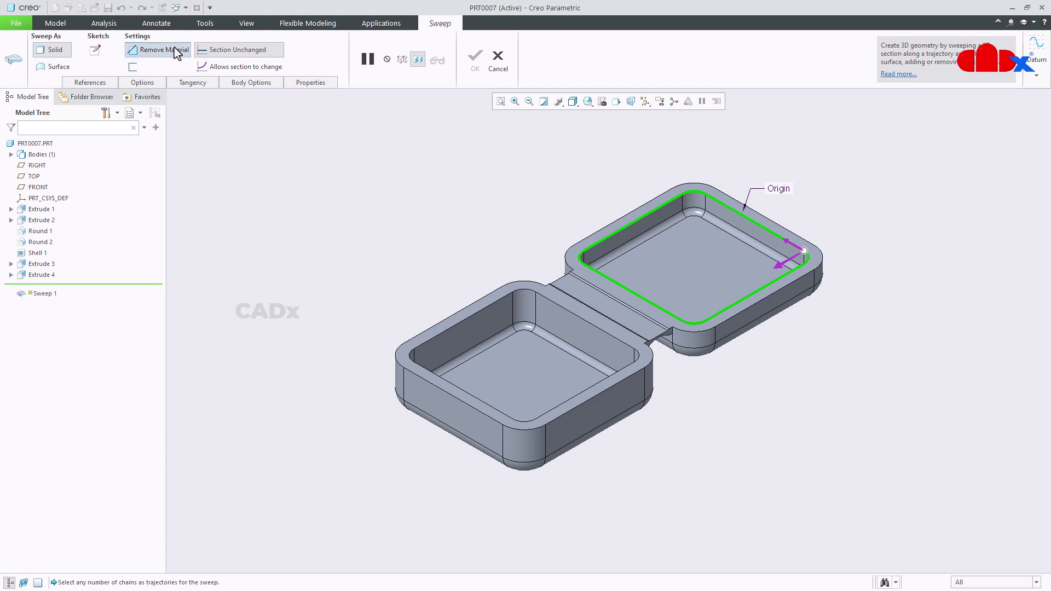
- Sketch a rectangular sweep section at the rim corner with a 3.5 side
{"action": "left_click", "coordinate": [95, 50]}
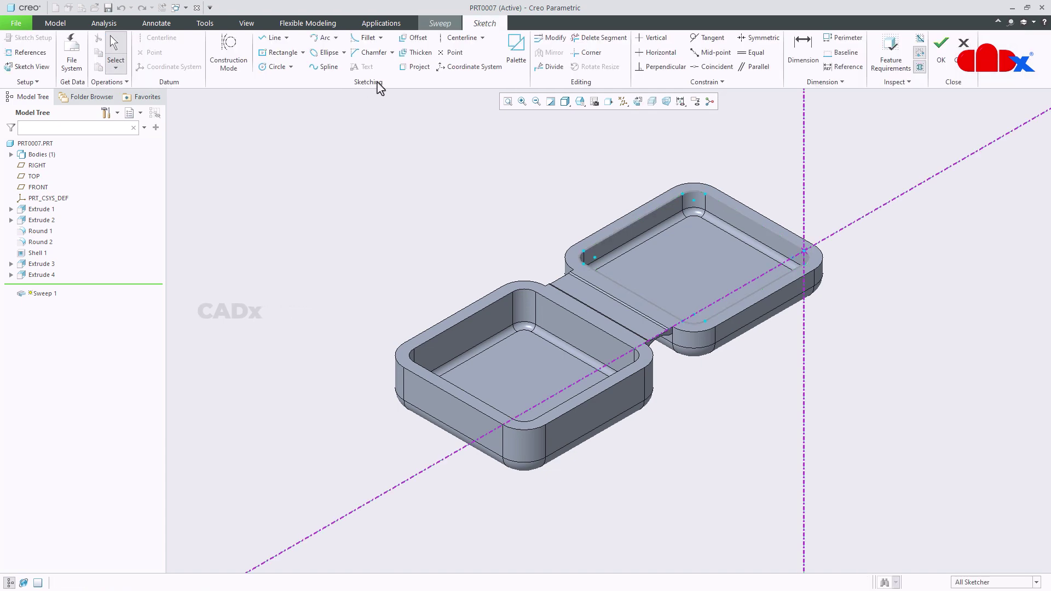
{"action": "left_click", "coordinate": [638, 103]}
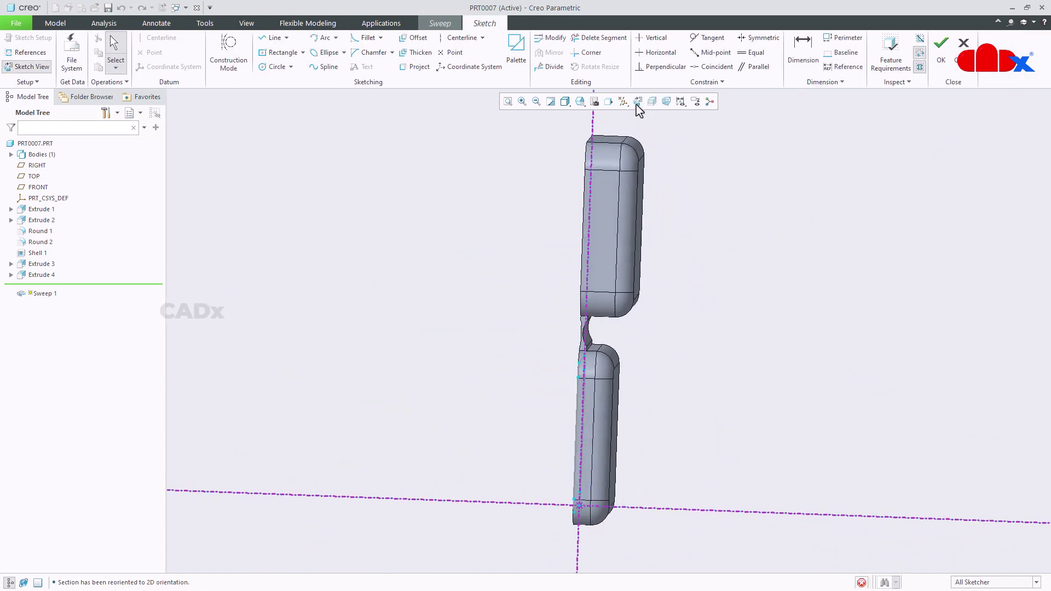
{"action": "scroll", "coordinate": [585, 517], "scroll_direction": "up", "scroll_amount": 6}
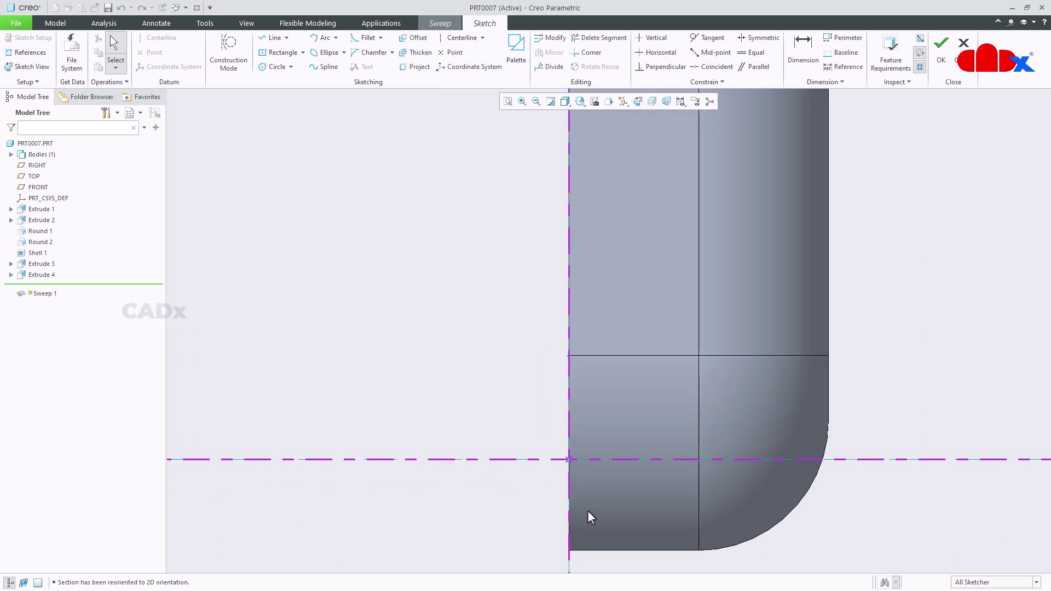
{"action": "right_click", "coordinate": [587, 510]}
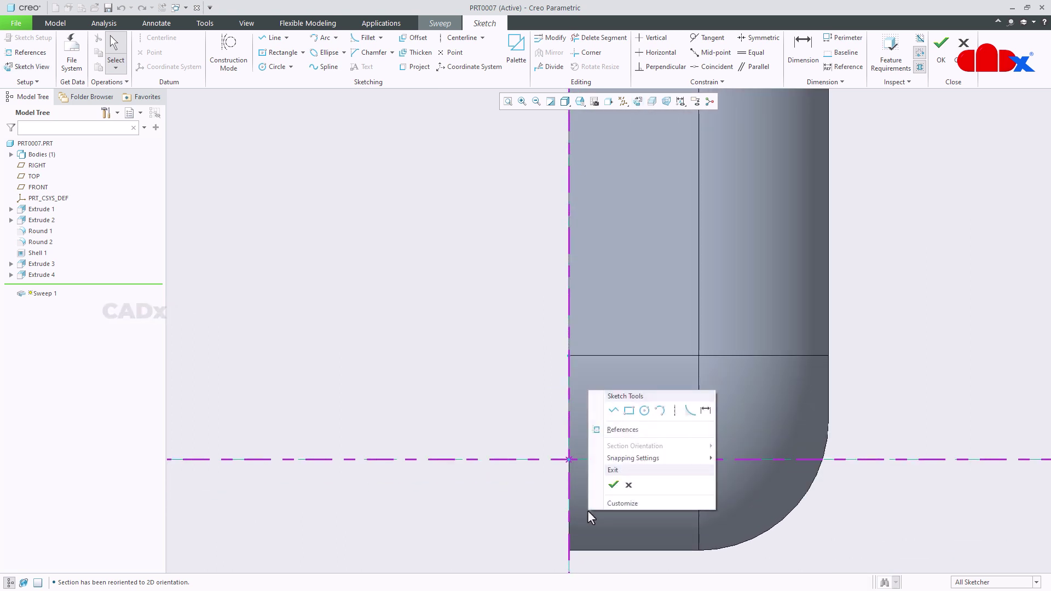
{"action": "left_click", "coordinate": [629, 410]}
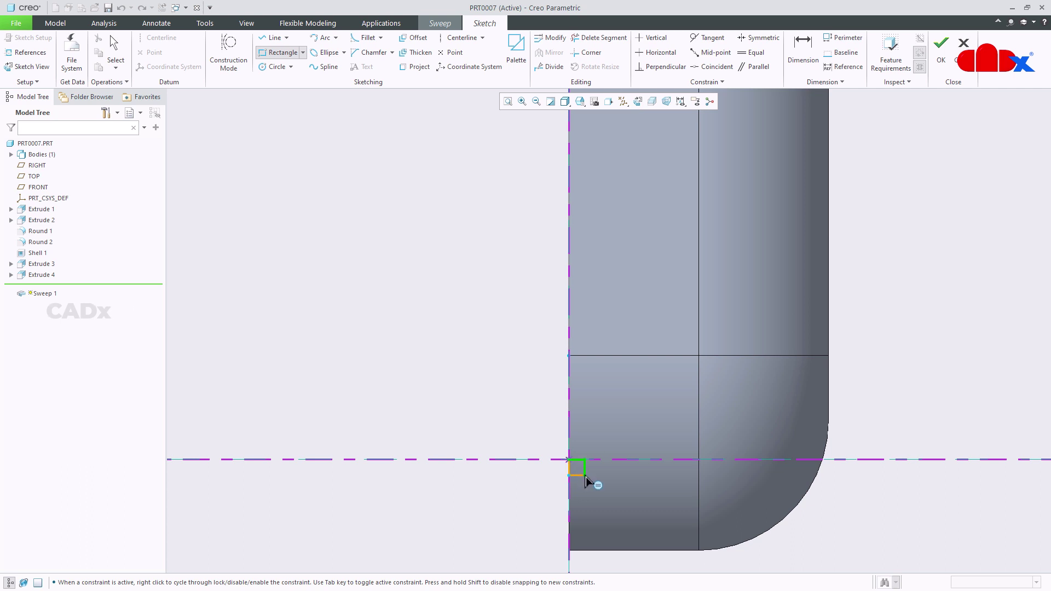
{"action": "left_click", "coordinate": [603, 491]}
{"action": "middle_click", "coordinate": [583, 468]}
{"action": "double_click", "coordinate": [584, 460]}
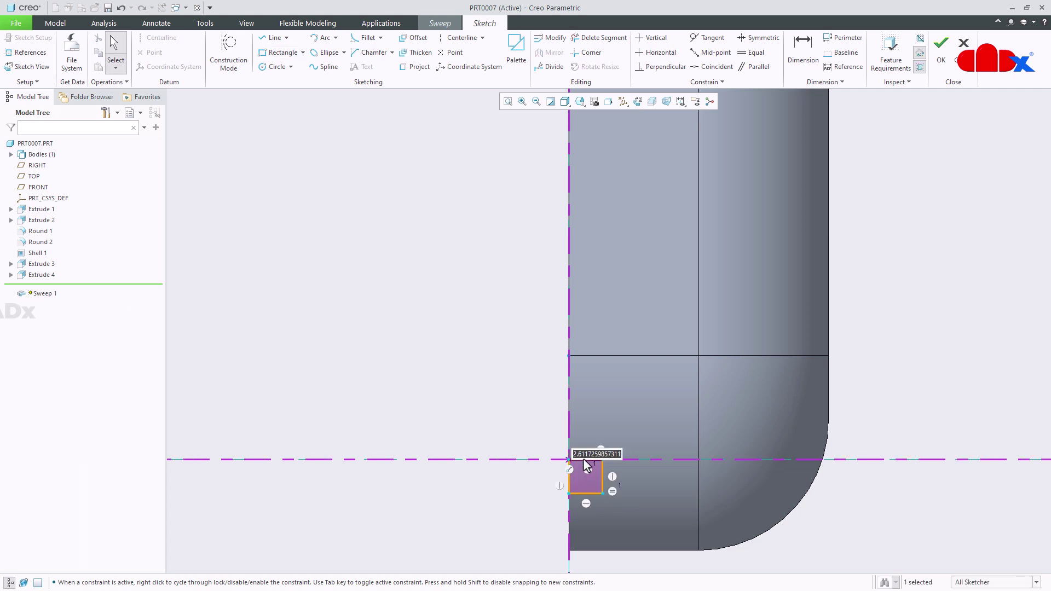
{"action": "key", "text": "Return"}
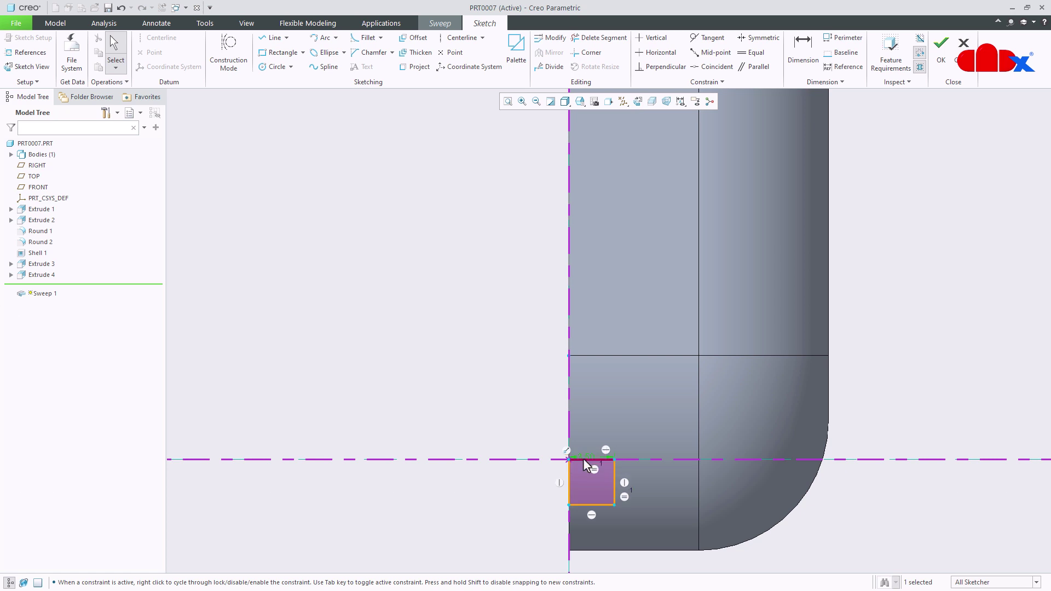
- Accept the section and complete Sweep 1 as a groove along the right tray's rim
{"action": "middle_click_drag", "start_coordinate": [584, 463], "coordinate": [648, 461]}
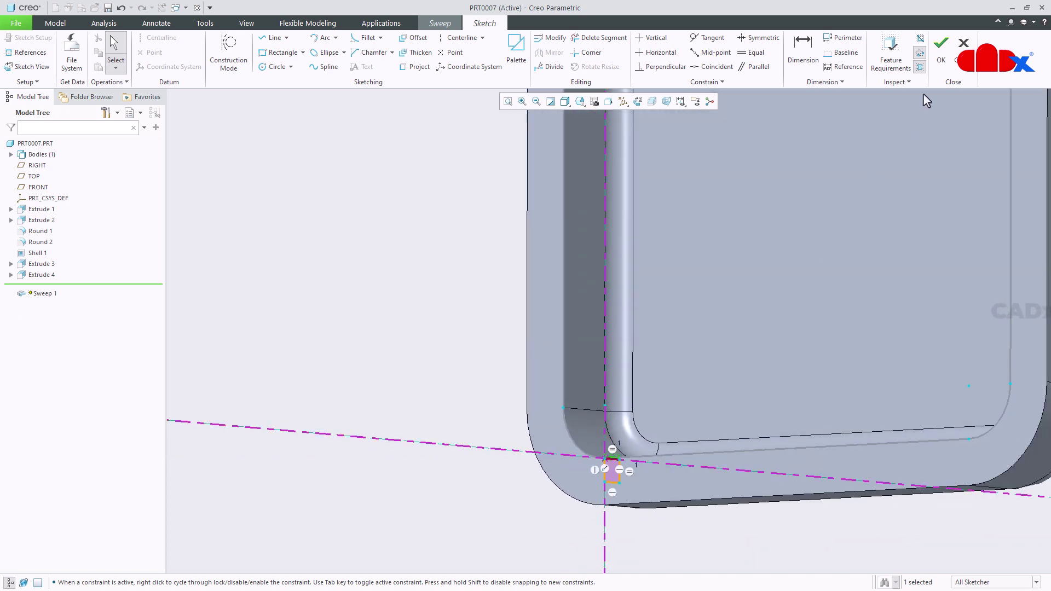
{"action": "left_click", "coordinate": [941, 52]}
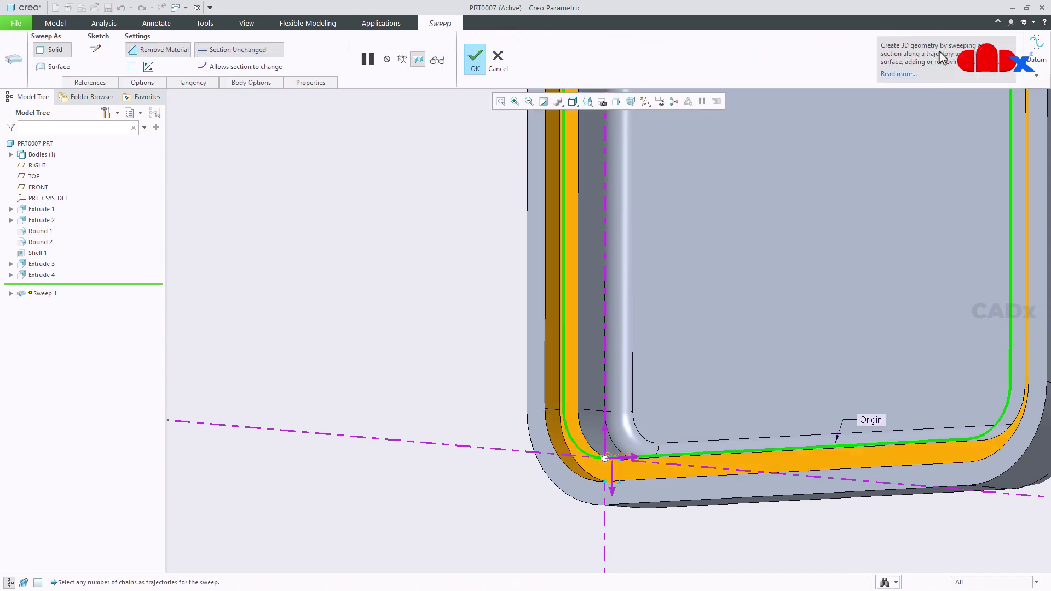
{"action": "left_click", "coordinate": [475, 61]}
{"action": "key", "text": "ctrl+d"}
{"action": "left_click", "coordinate": [763, 381]}
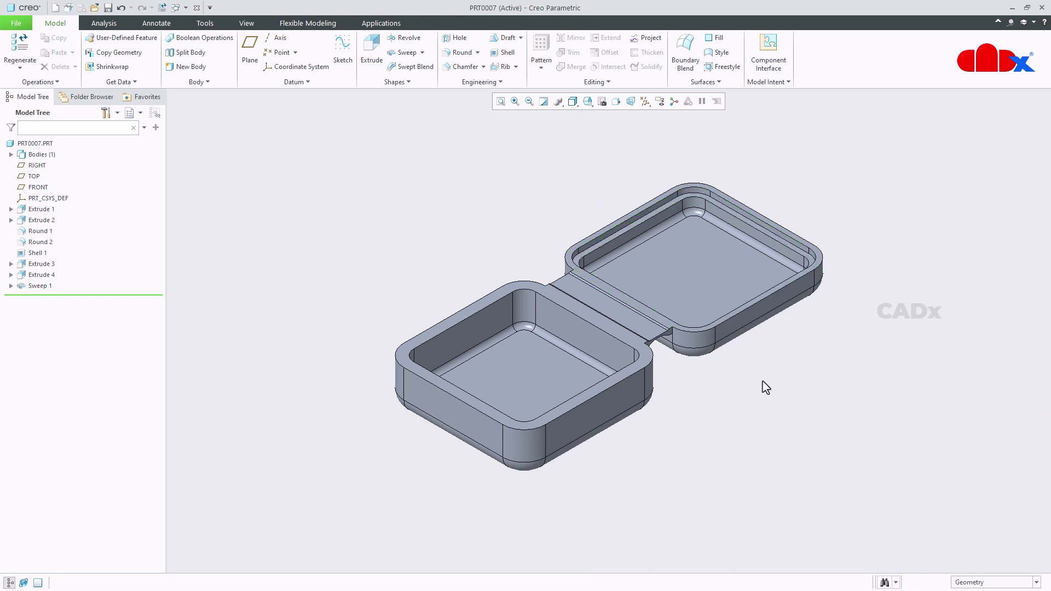
- Start a new sweep using the left tray's whole inner rim loop as trajectory
{"action": "left_click", "coordinate": [404, 55]}
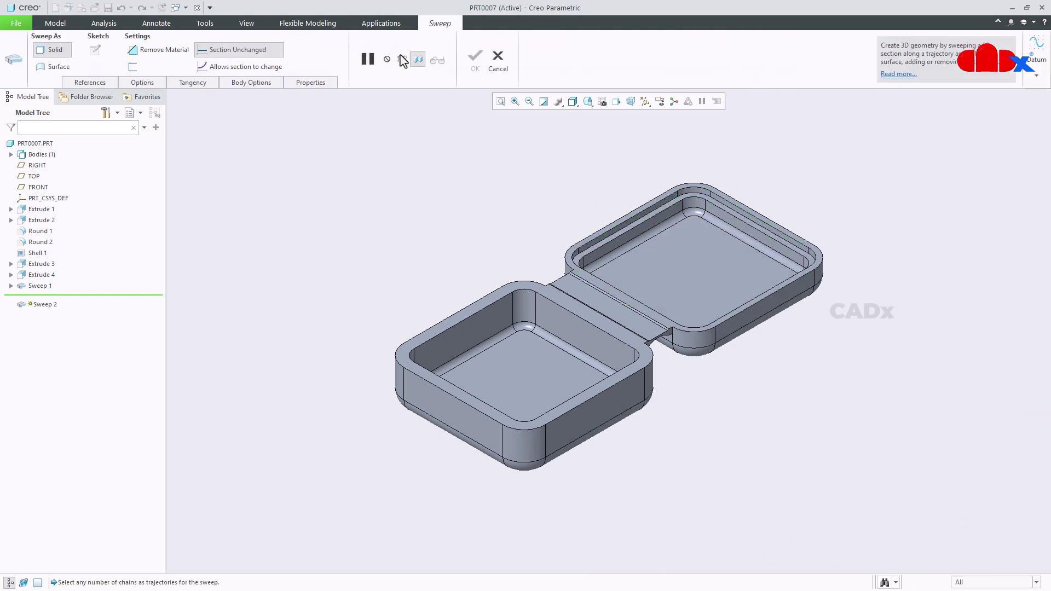
{"action": "left_click", "coordinate": [581, 322]}
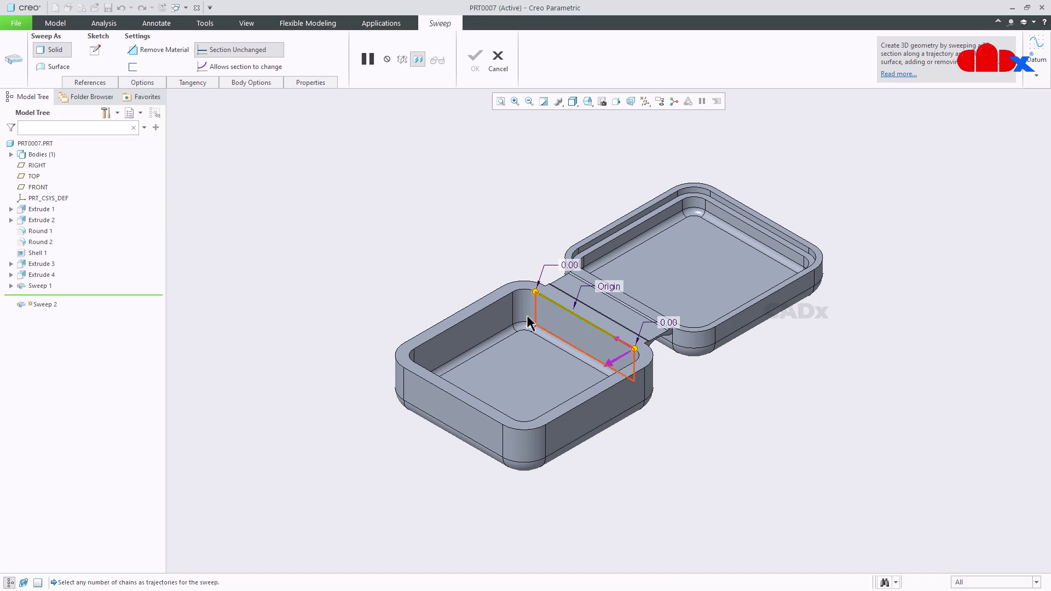
{"action": "left_click", "coordinate": [474, 323], "text": "shift"}
- Sketch a 3.5 rectangular section starting at the centreline intersection
{"action": "left_click", "coordinate": [96, 51]}
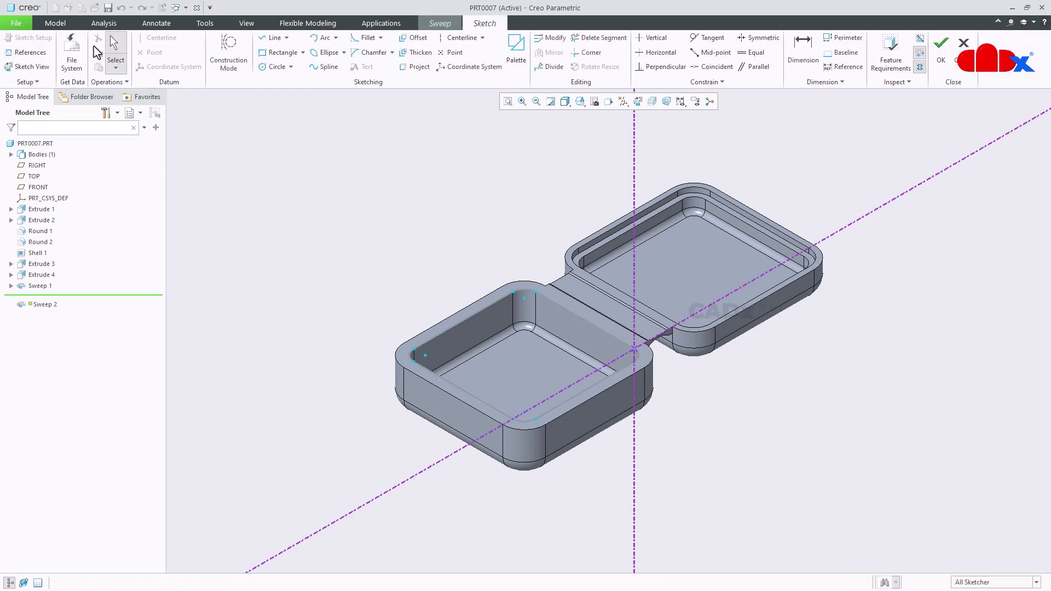
{"action": "scroll", "coordinate": [643, 352], "scroll_direction": "down", "scroll_amount": 3}
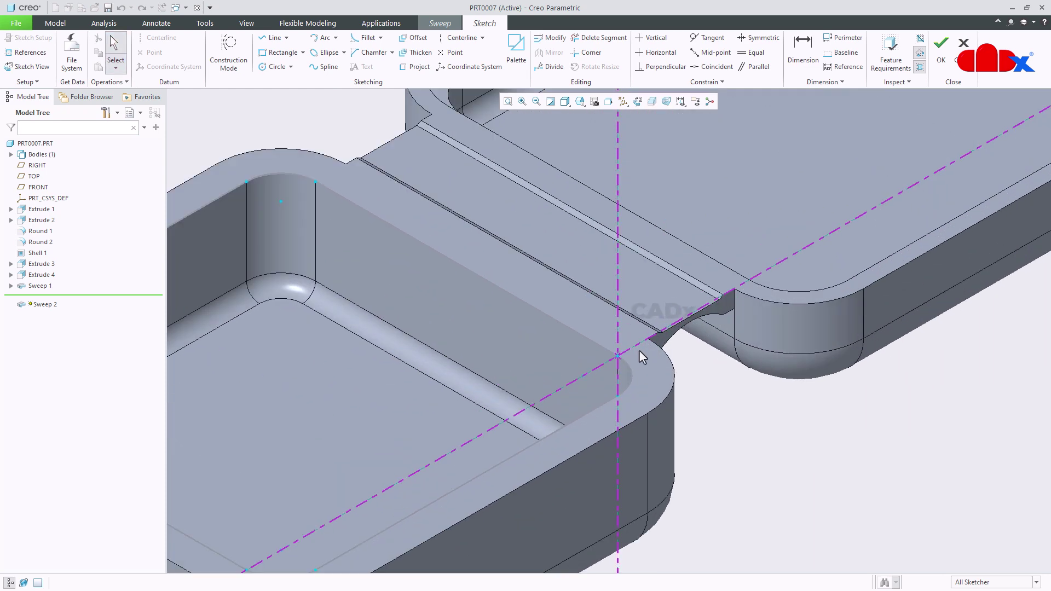
{"action": "right_click", "coordinate": [639, 350]}
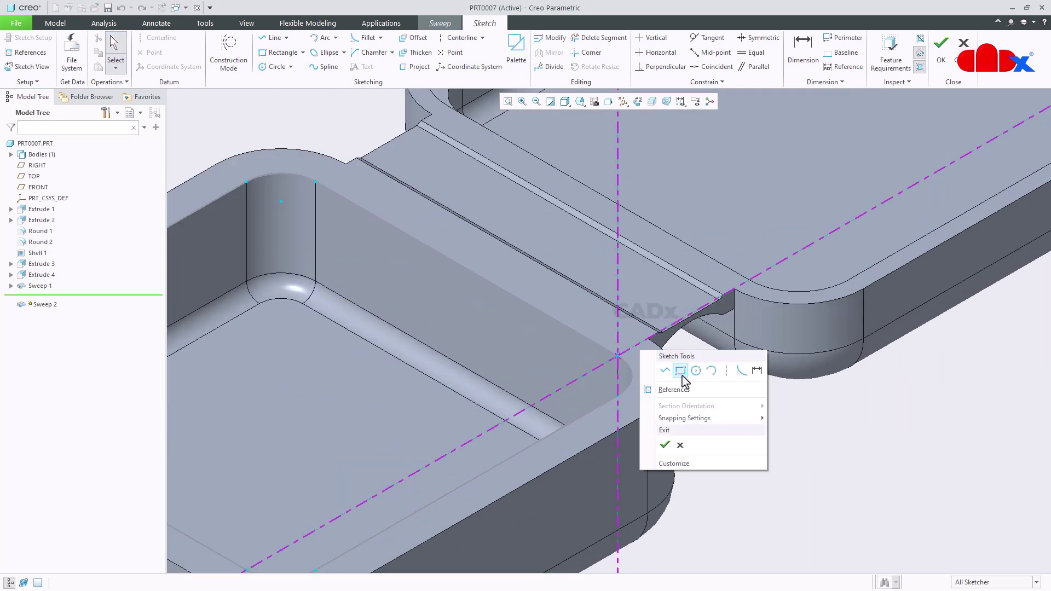
{"action": "left_click", "coordinate": [681, 376]}
{"action": "left_click", "coordinate": [618, 357]}
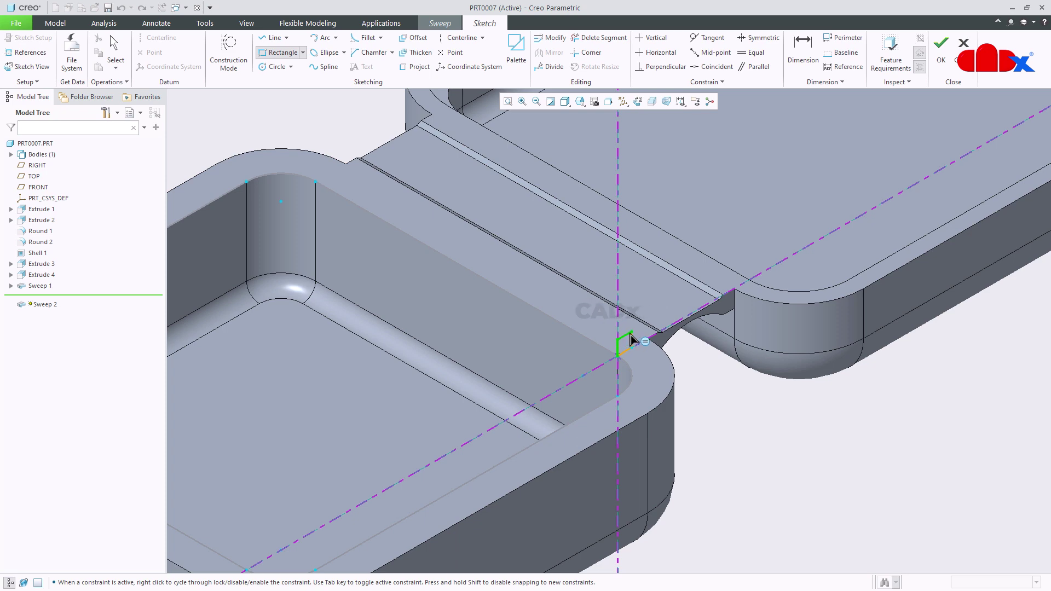
{"action": "left_click", "coordinate": [642, 361]}
{"action": "middle_click", "coordinate": [642, 361]}
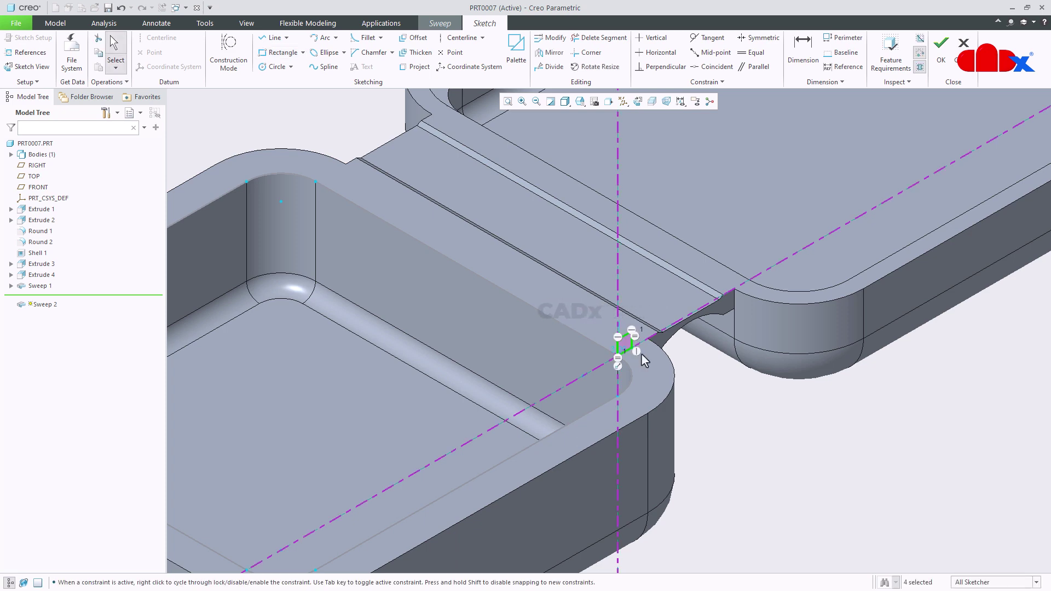
{"action": "scroll", "coordinate": [628, 352], "scroll_direction": "up", "scroll_amount": 4}
{"action": "double_click", "coordinate": [610, 350]}
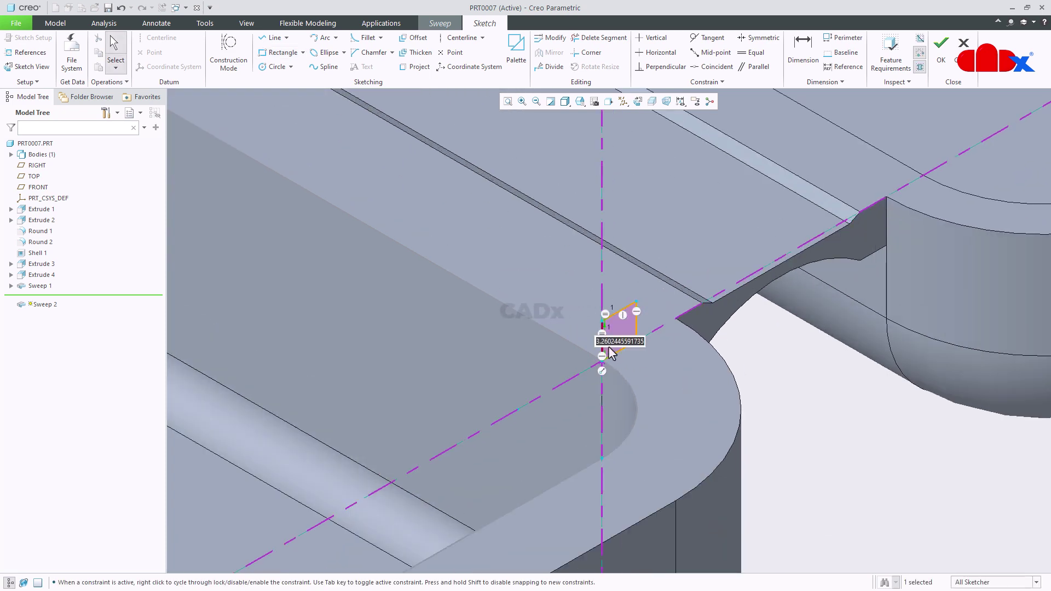
{"action": "type", "text": "3.5"}
{"action": "key", "text": "Return"}
- Accept the section and complete Sweep 2 as a lip around the left tray's rim
{"action": "left_click", "coordinate": [940, 58]}
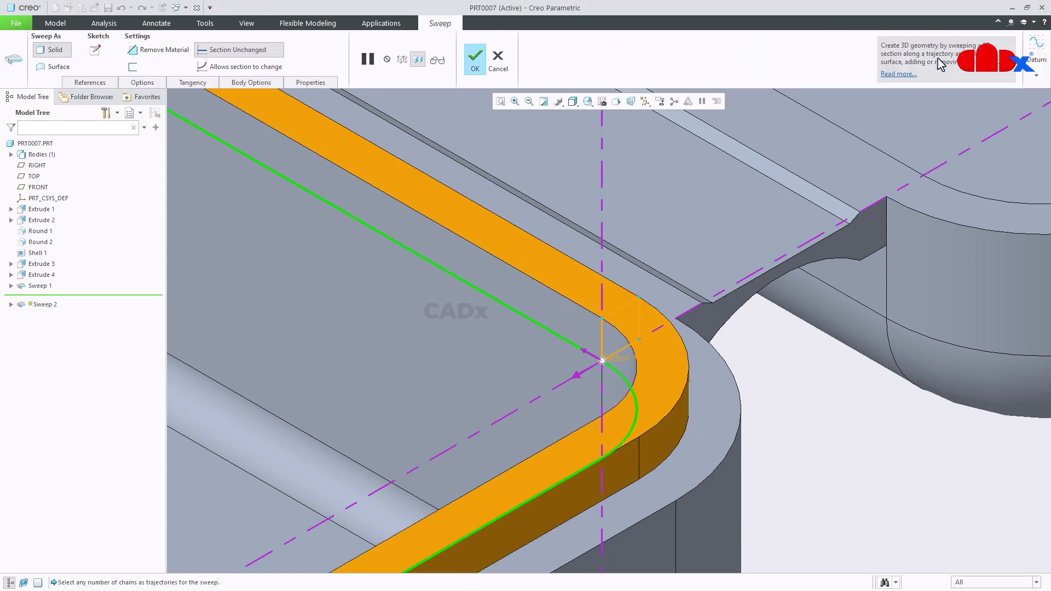
{"action": "scroll", "coordinate": [750, 438], "scroll_direction": "down", "scroll_amount": 5}
{"action": "middle_click_drag", "start_coordinate": [728, 445], "coordinate": [671, 436]}
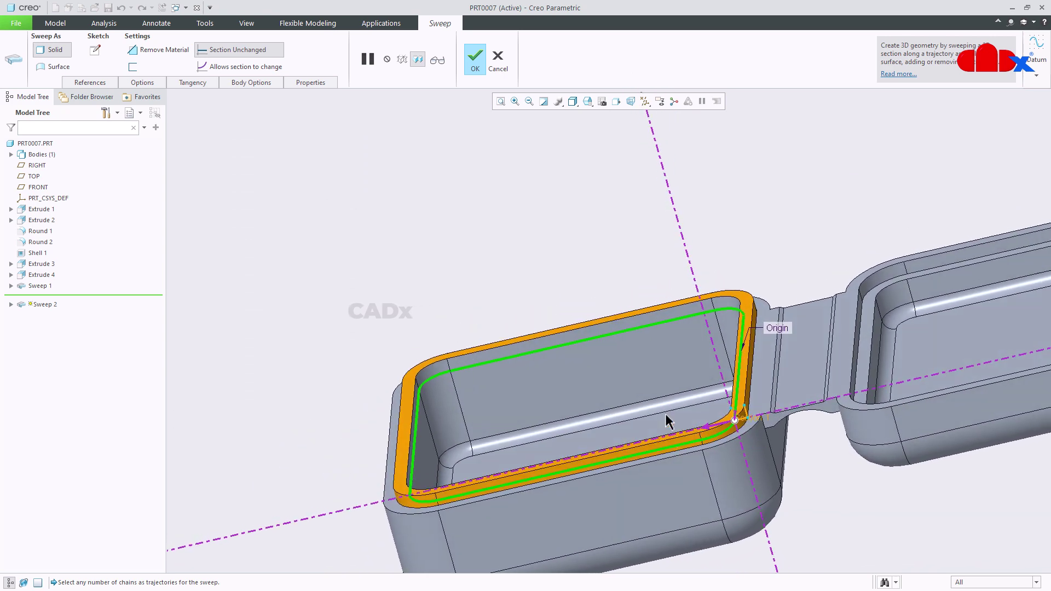
{"action": "left_click", "coordinate": [475, 58]}
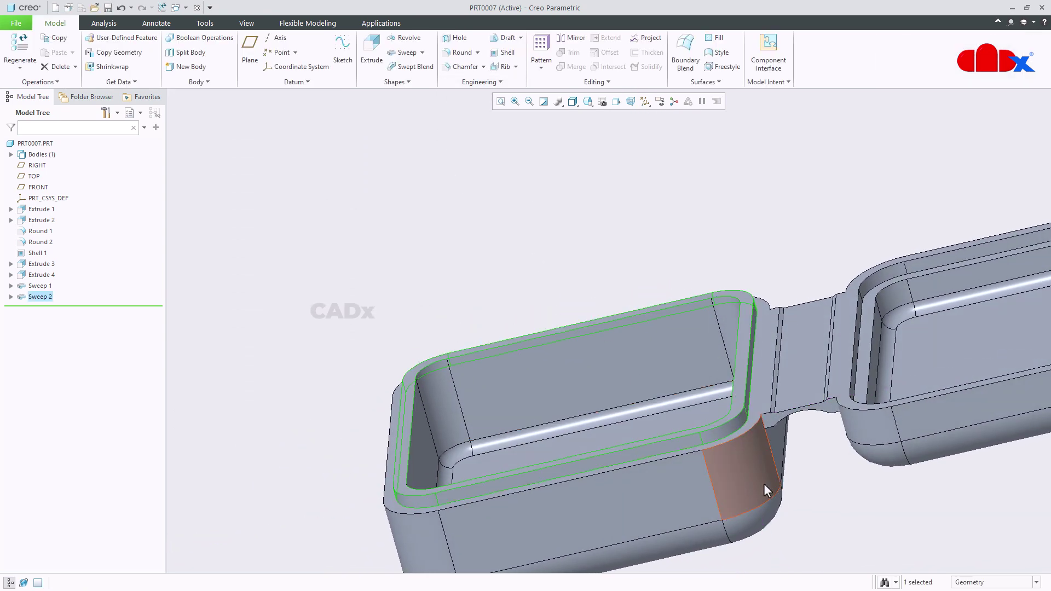
- Open Sketch 1 on the RIGHT datum plane viewed face-on, with datum planes hidden again
{"action": "key", "text": "ctrl+d"}
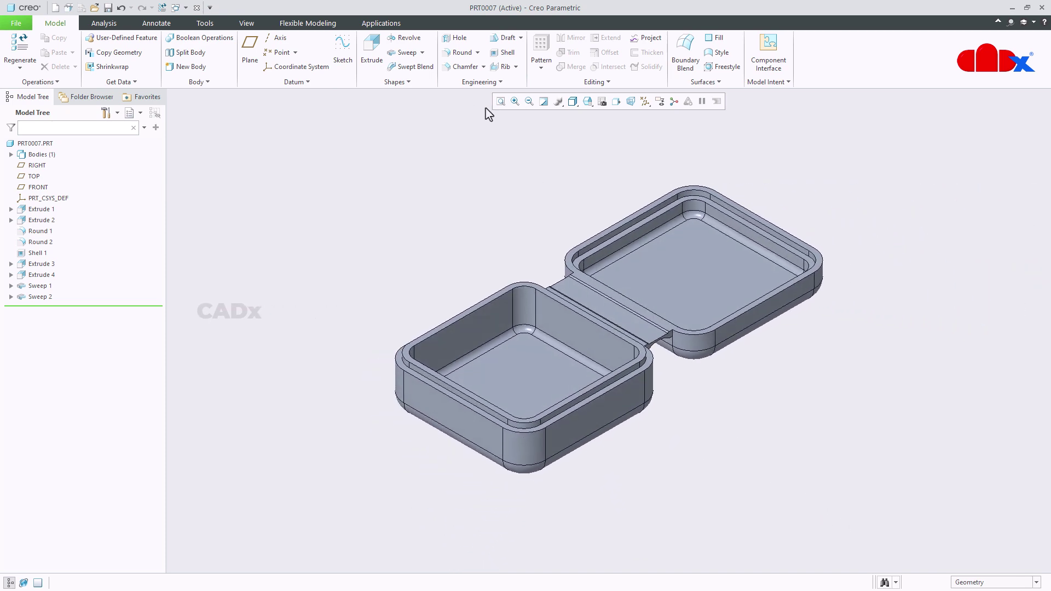
{"action": "left_click", "coordinate": [342, 52]}
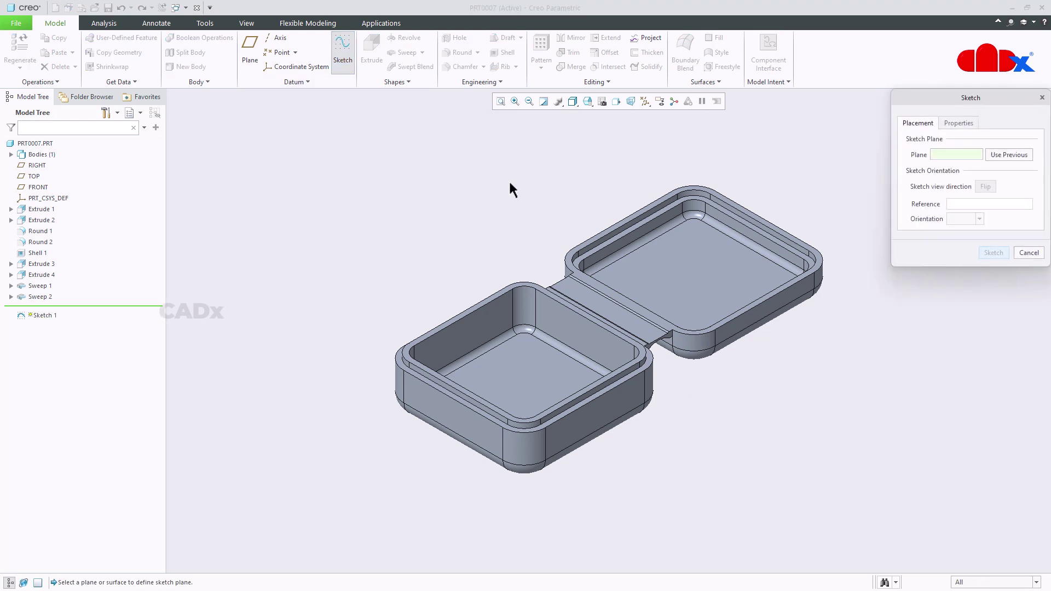
{"action": "left_click", "coordinate": [644, 102]}
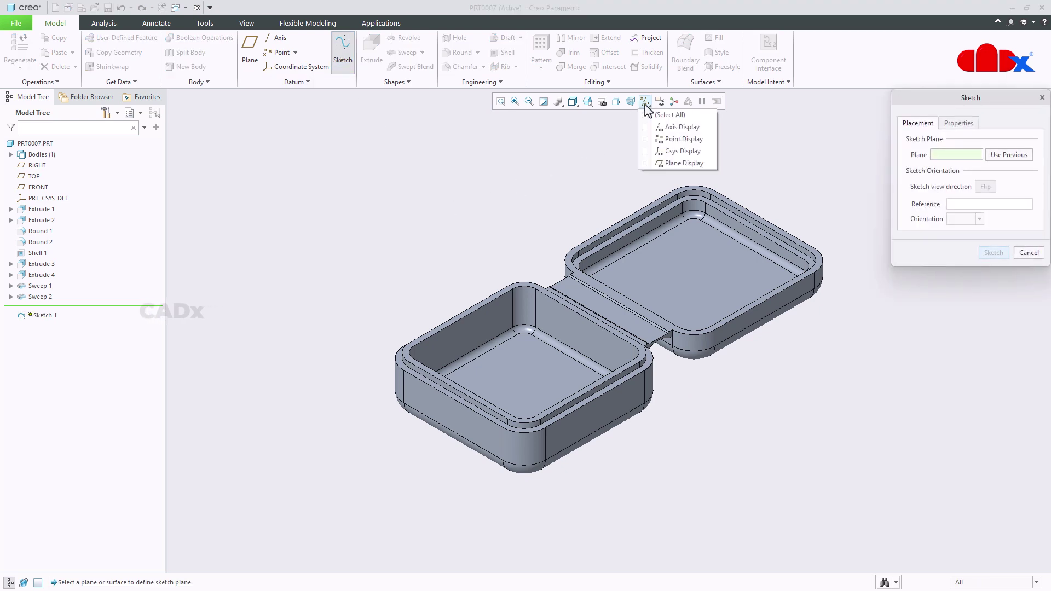
{"action": "left_click", "coordinate": [646, 163]}
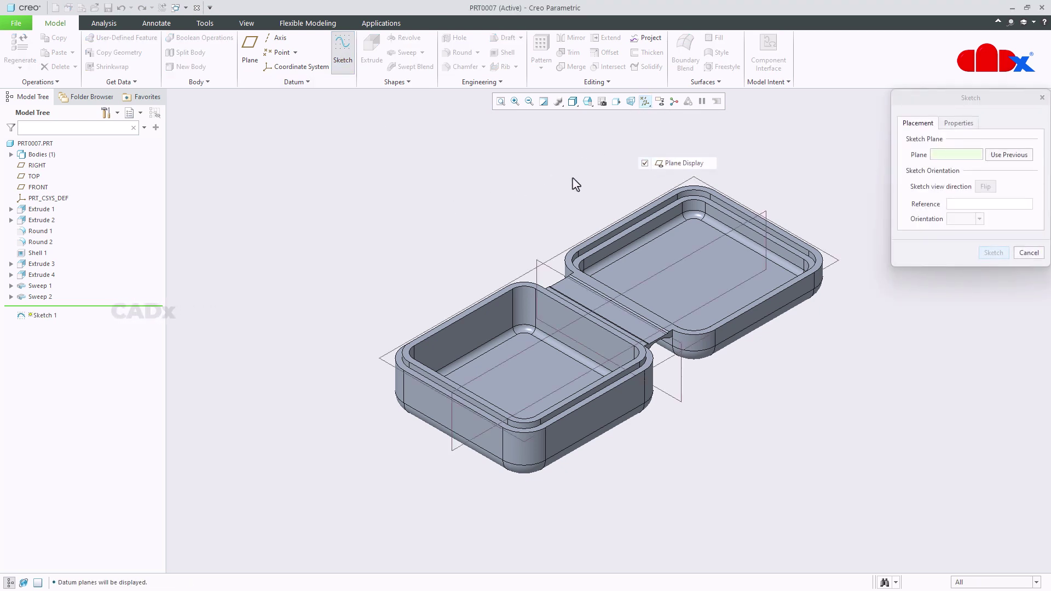
{"action": "left_click", "coordinate": [659, 283]}
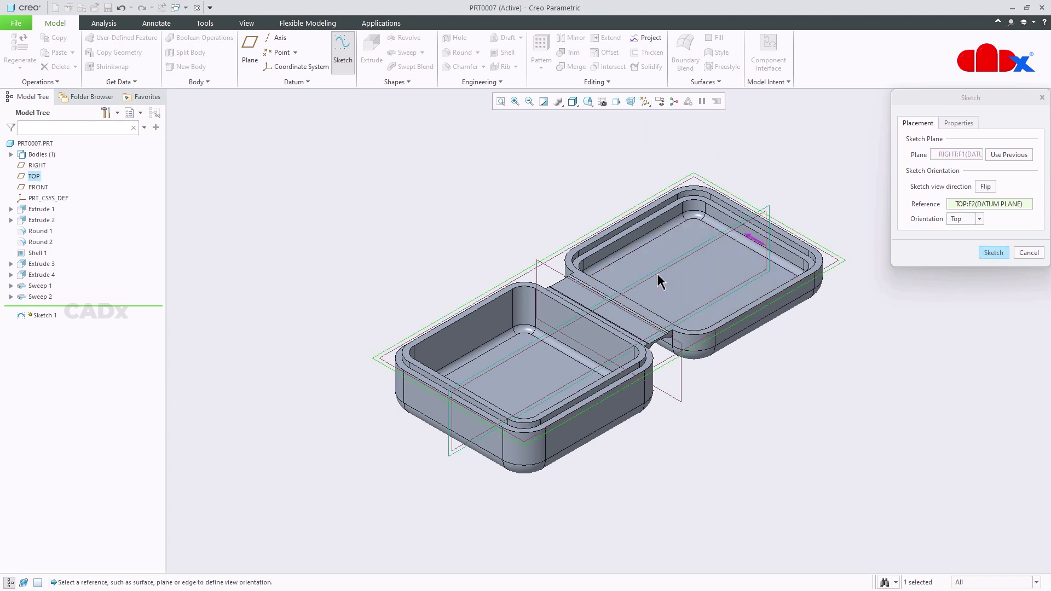
{"action": "left_click", "coordinate": [993, 252]}
{"action": "left_click", "coordinate": [637, 102]}
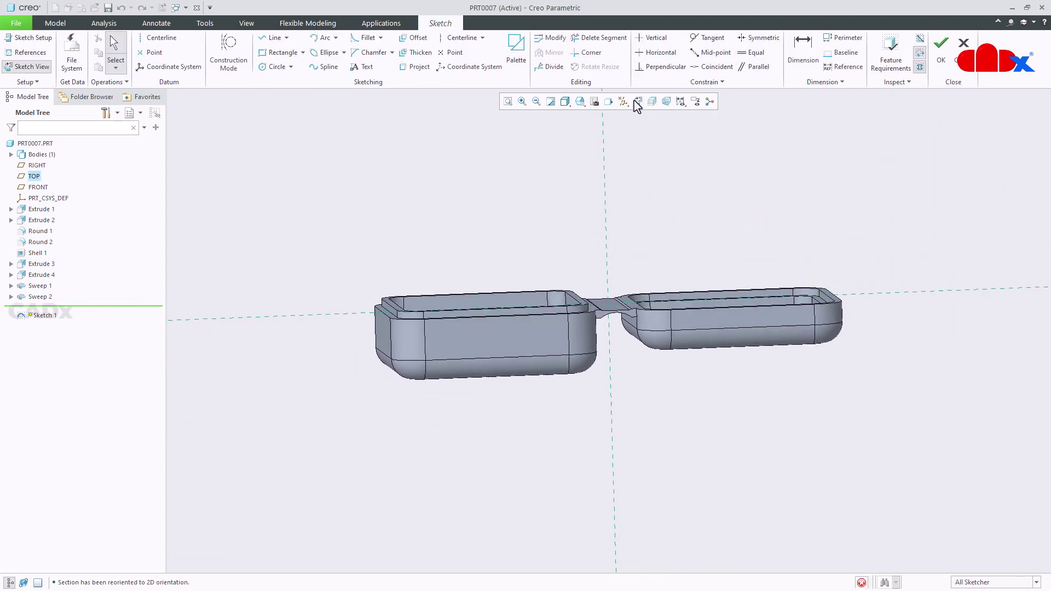
{"action": "left_click", "coordinate": [623, 101]}
{"action": "left_click", "coordinate": [623, 163]}
{"action": "left_click", "coordinate": [639, 250]}
{"action": "scroll", "coordinate": [594, 270], "scroll_direction": "up", "scroll_amount": 5}
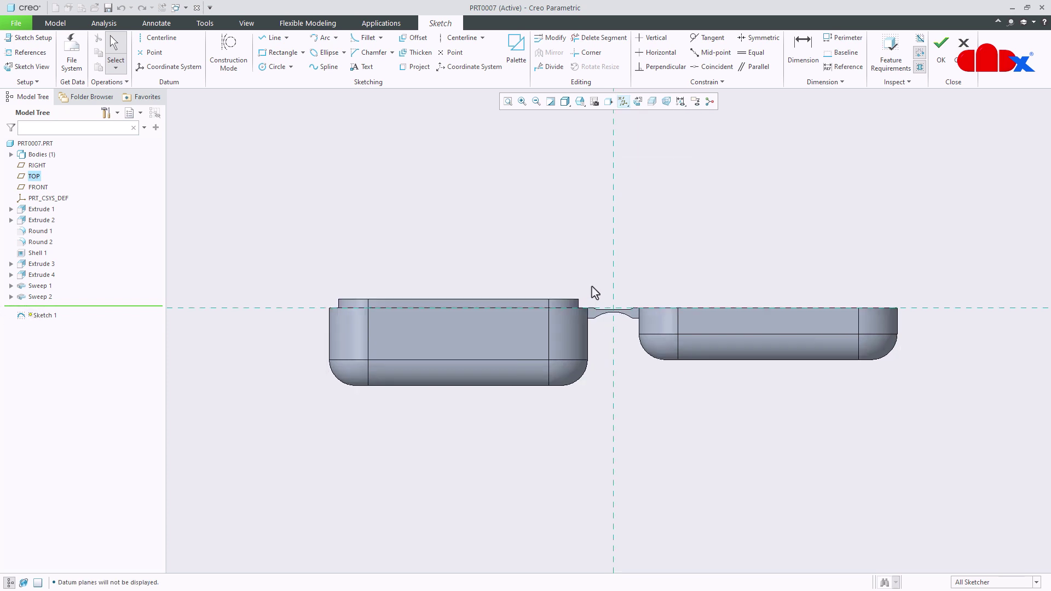
- Sketch a circle centred on the top reference line above the hinge and dimension its radius to 1.00
{"action": "right_click", "coordinate": [609, 279]}
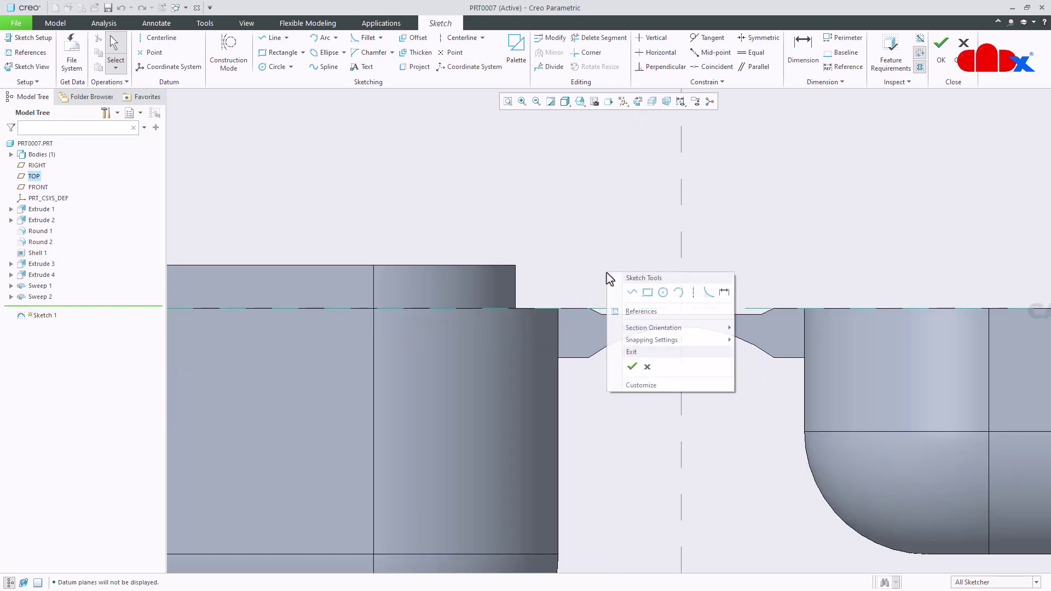
{"action": "left_click", "coordinate": [663, 293]}
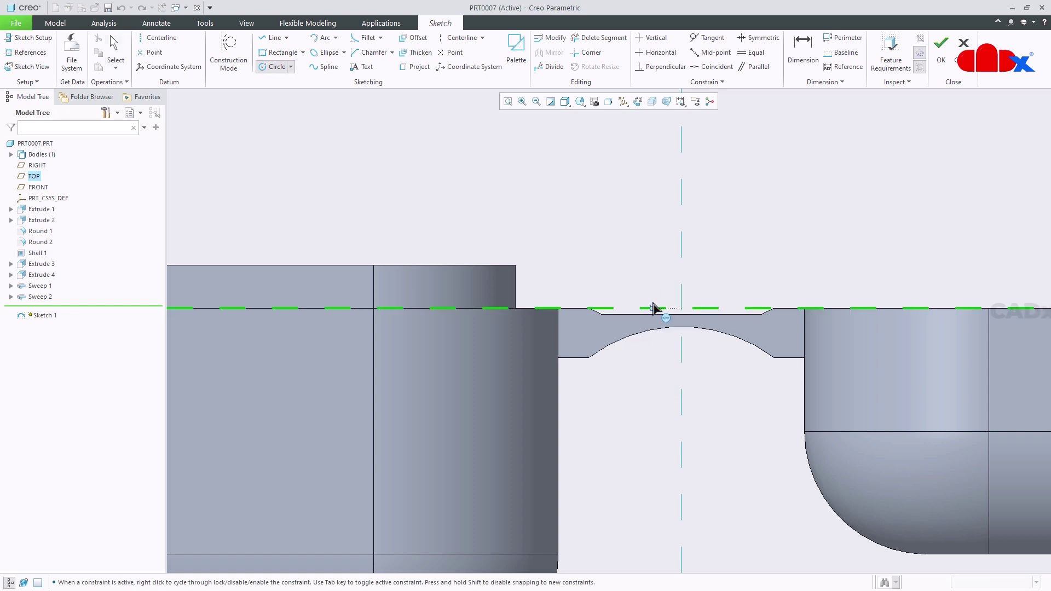
{"action": "left_click", "coordinate": [652, 308]}
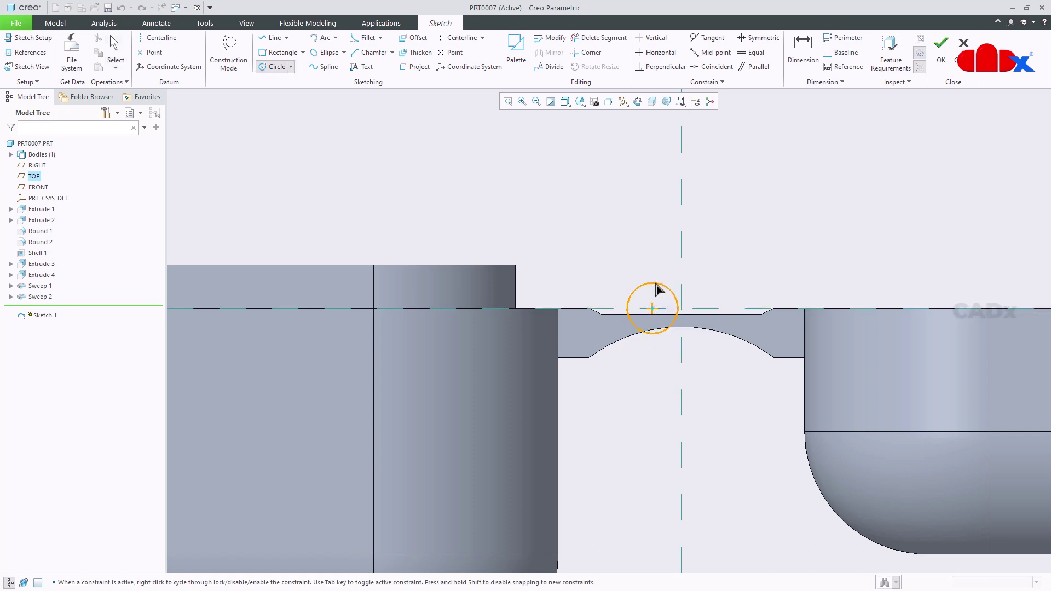
{"action": "left_click", "coordinate": [676, 302]}
{"action": "middle_click", "coordinate": [743, 277]}
{"action": "right_click", "coordinate": [743, 277]}
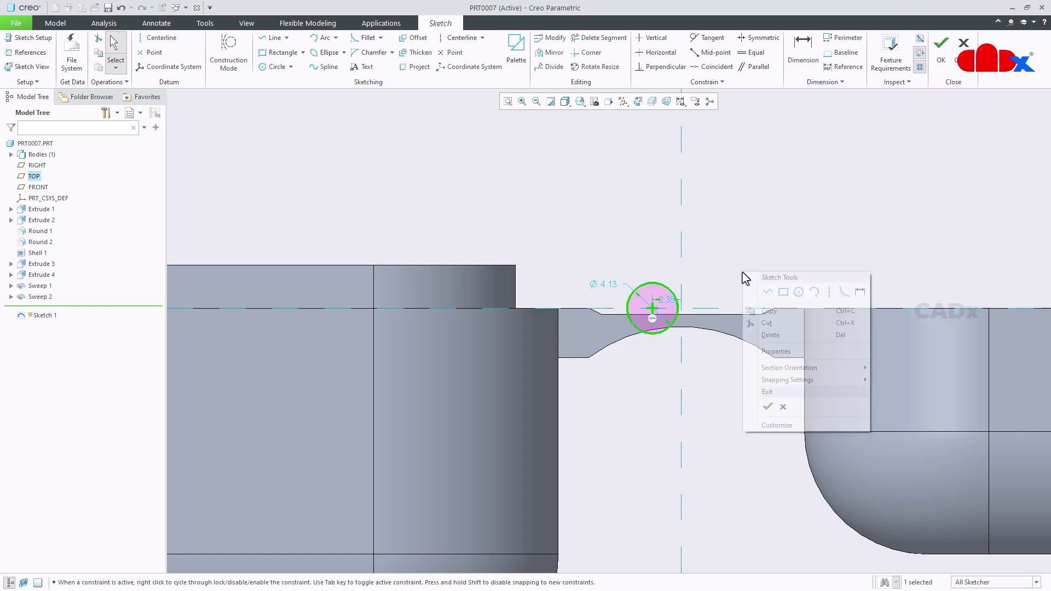
{"action": "left_click", "coordinate": [857, 293]}
{"action": "left_click", "coordinate": [674, 296]}
{"action": "middle_click", "coordinate": [711, 268]}
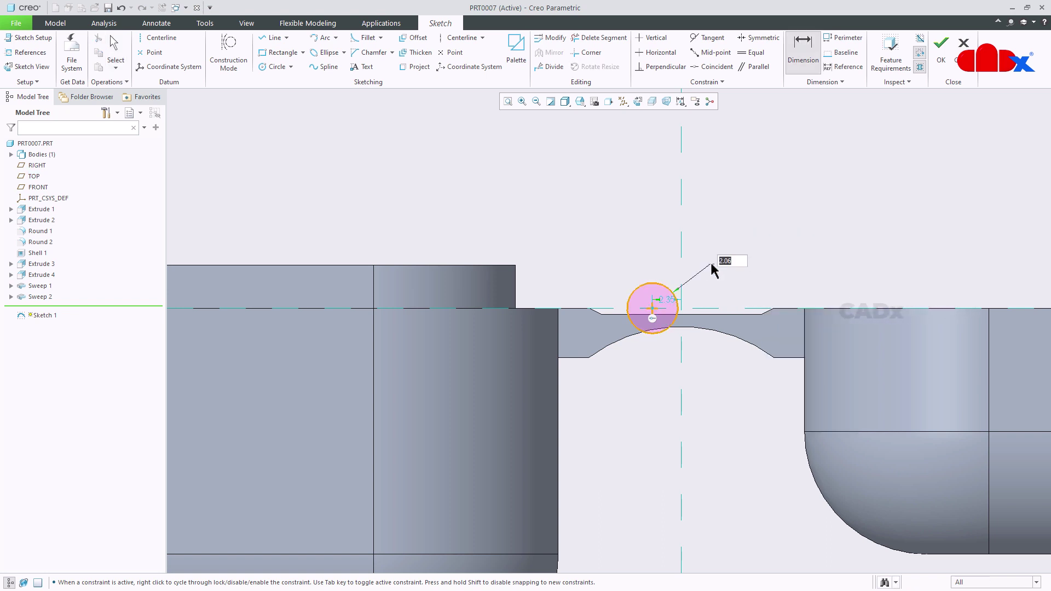
{"action": "type", "text": "1"}
{"action": "key", "text": "Return"}
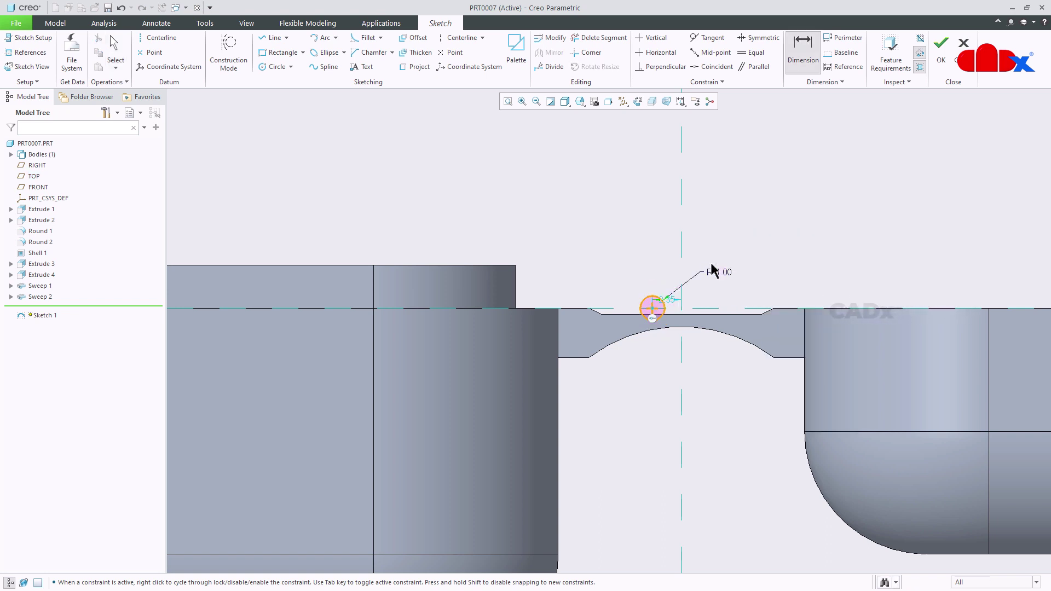
- Draw a horizontal line from the hinge circle's centre to the box's left edge
{"action": "right_click", "coordinate": [756, 262]}
{"action": "left_click", "coordinate": [781, 282]}
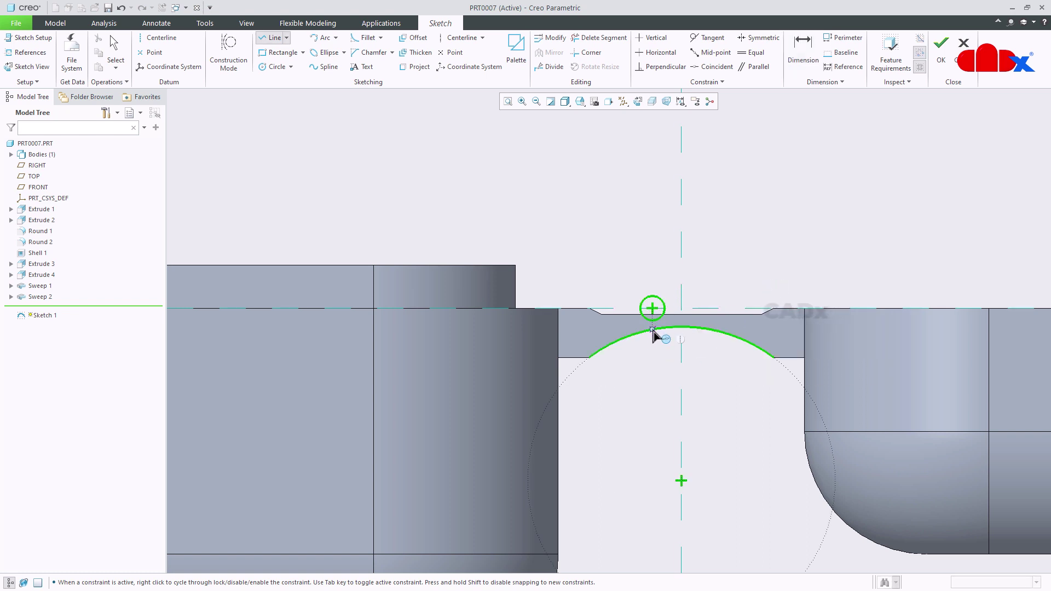
{"action": "scroll", "coordinate": [617, 340], "scroll_direction": "up", "scroll_amount": 3}
{"action": "scroll", "coordinate": [617, 340], "scroll_direction": "up", "scroll_amount": 3}
{"action": "left_click", "coordinate": [624, 329]}
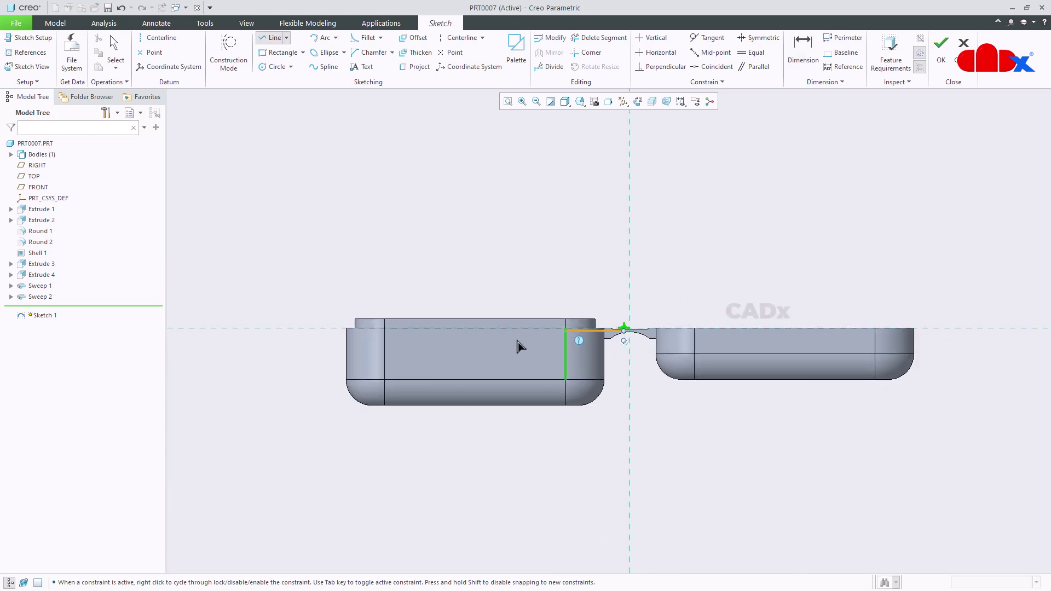
{"action": "scroll", "coordinate": [378, 335], "scroll_direction": "down", "scroll_amount": 6}
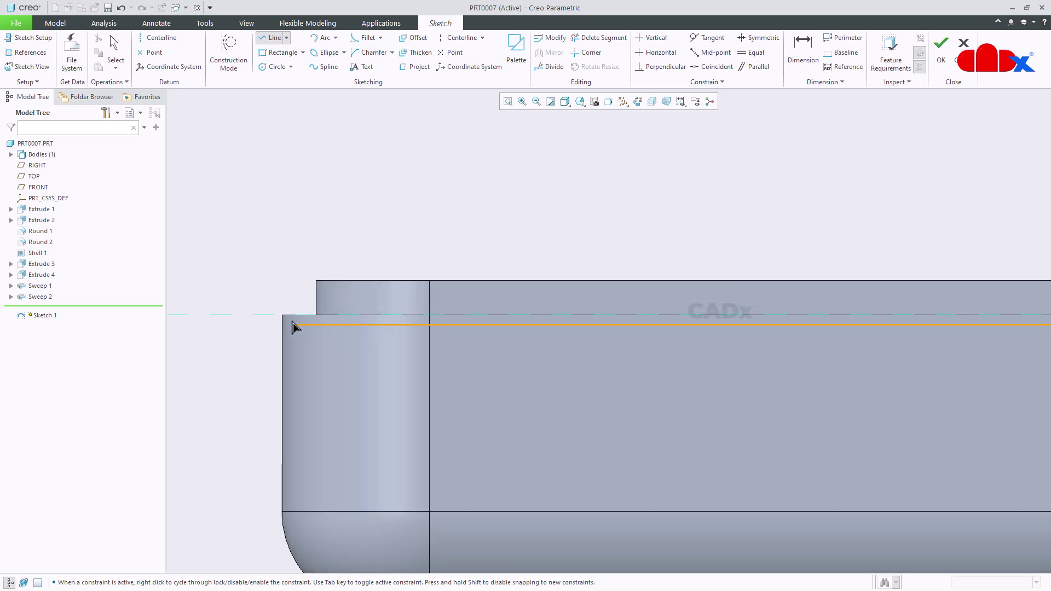
{"action": "left_click", "coordinate": [282, 325]}
{"action": "middle_click", "coordinate": [258, 357]}
{"action": "middle_click", "coordinate": [260, 364]}
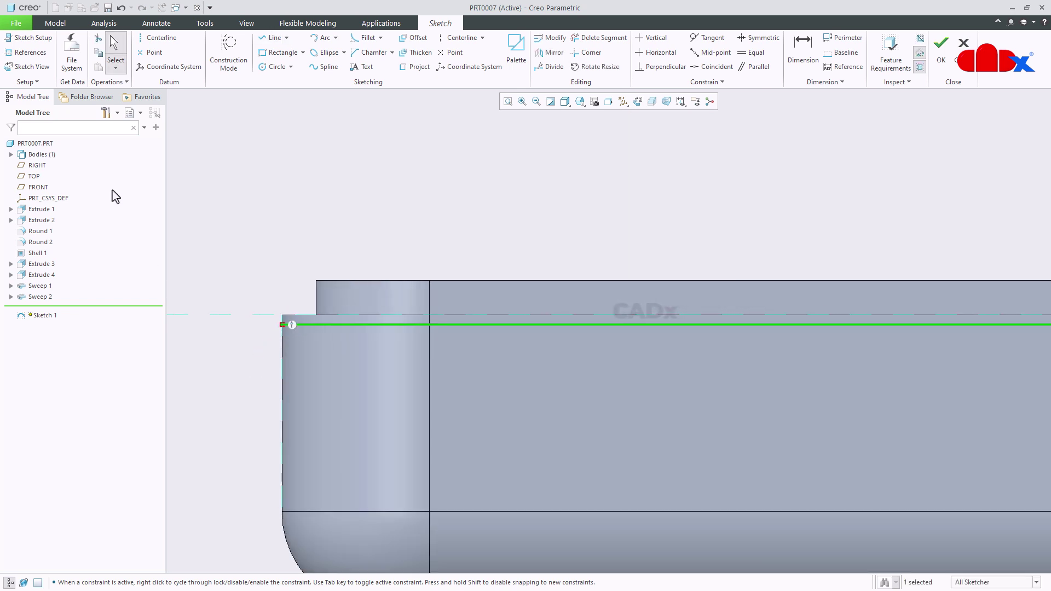
- Add the box's left face as a sketch reference
{"action": "left_click", "coordinate": [26, 53]}
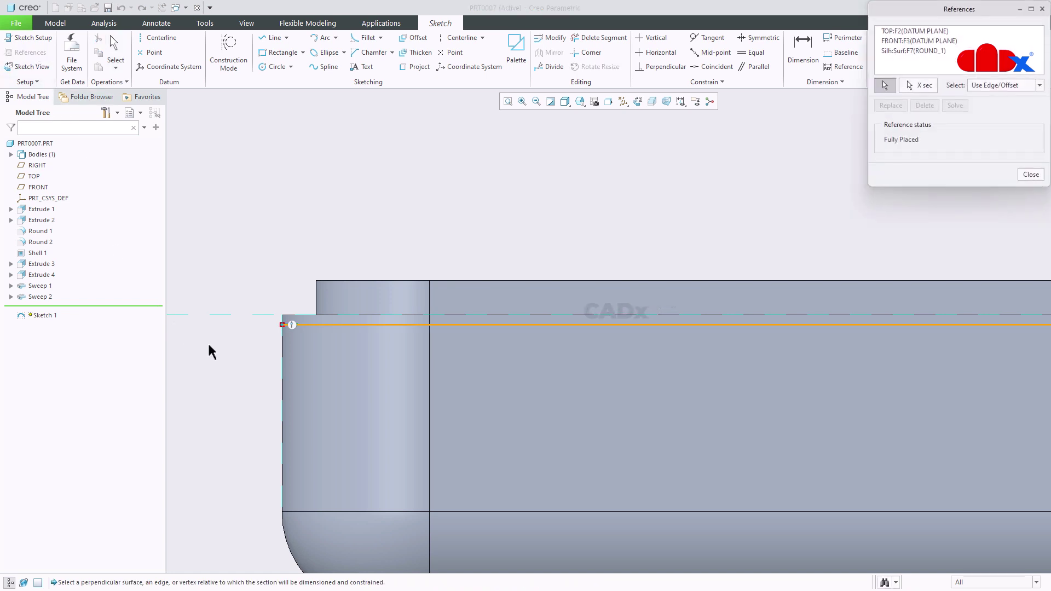
{"action": "left_click", "coordinate": [284, 371]}
{"action": "scroll", "coordinate": [247, 408], "scroll_direction": "down", "scroll_amount": 3}
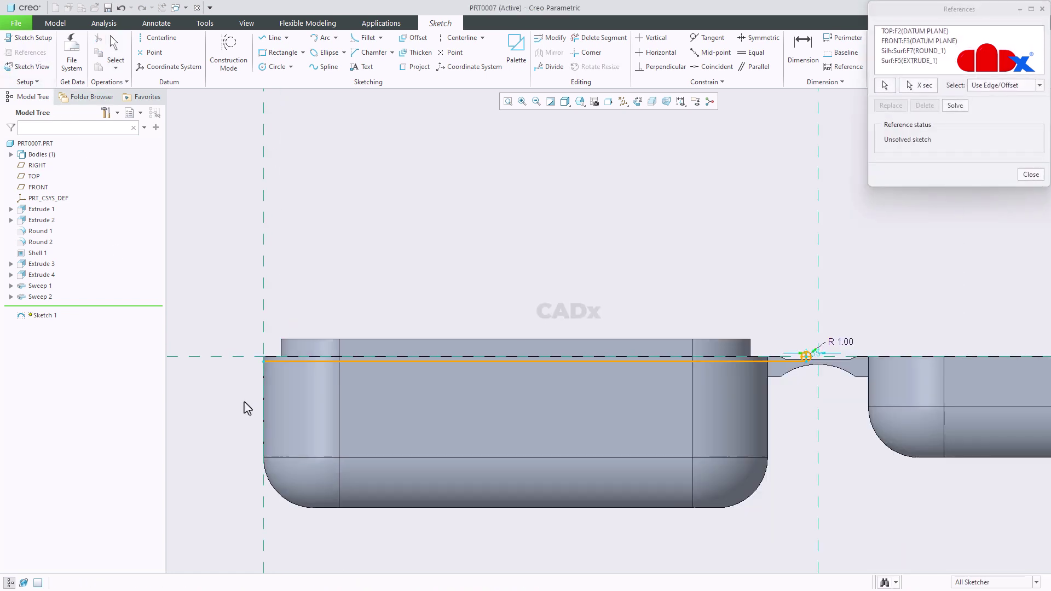
{"action": "scroll", "coordinate": [247, 408], "scroll_direction": "down", "scroll_amount": 1}
{"action": "middle_click", "coordinate": [615, 305]}
- Draw the second profile line, ending it at the vertical centerline corner
{"action": "right_click", "coordinate": [650, 305]}
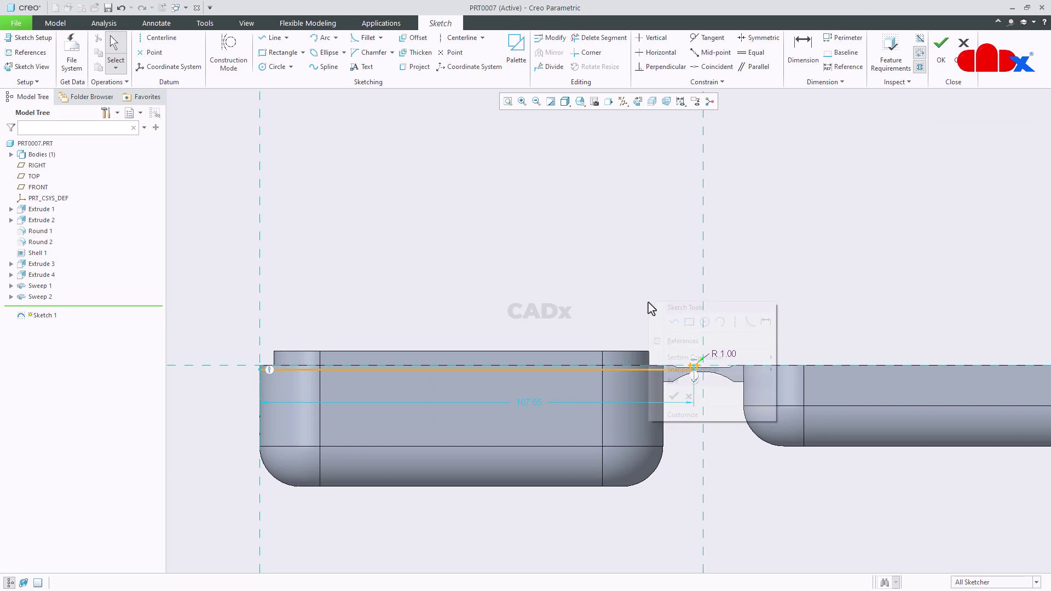
{"action": "left_click", "coordinate": [673, 322]}
{"action": "scroll", "coordinate": [685, 351], "scroll_direction": "up", "scroll_amount": 4}
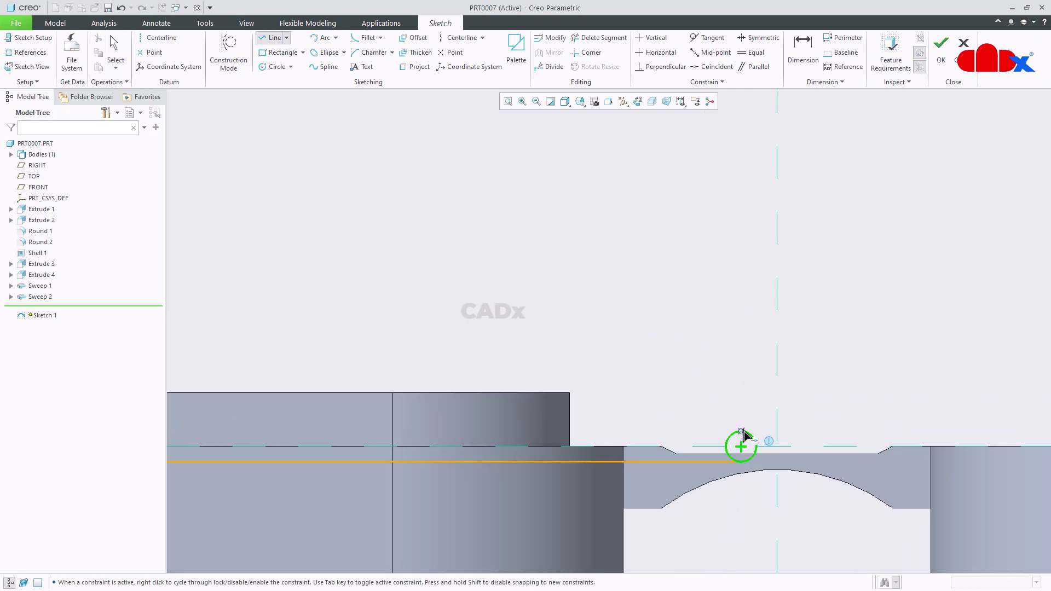
{"action": "left_click", "coordinate": [741, 434]}
{"action": "scroll", "coordinate": [734, 433], "scroll_direction": "down", "scroll_amount": 2}
{"action": "scroll", "coordinate": [385, 429], "scroll_direction": "up", "scroll_amount": 2}
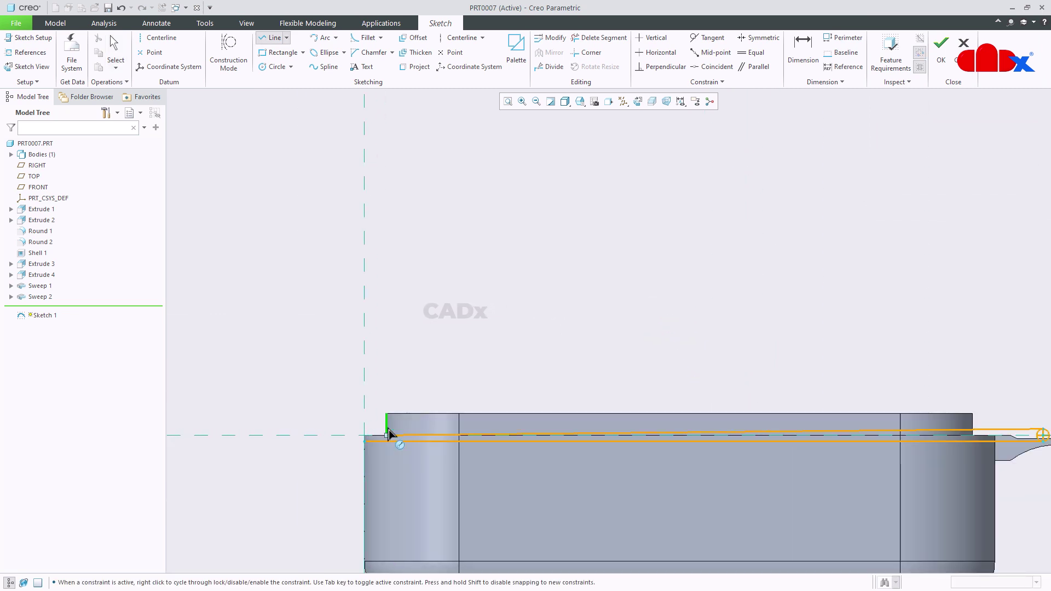
{"action": "scroll", "coordinate": [385, 429], "scroll_direction": "up", "scroll_amount": 1}
{"action": "left_click", "coordinate": [364, 429]}
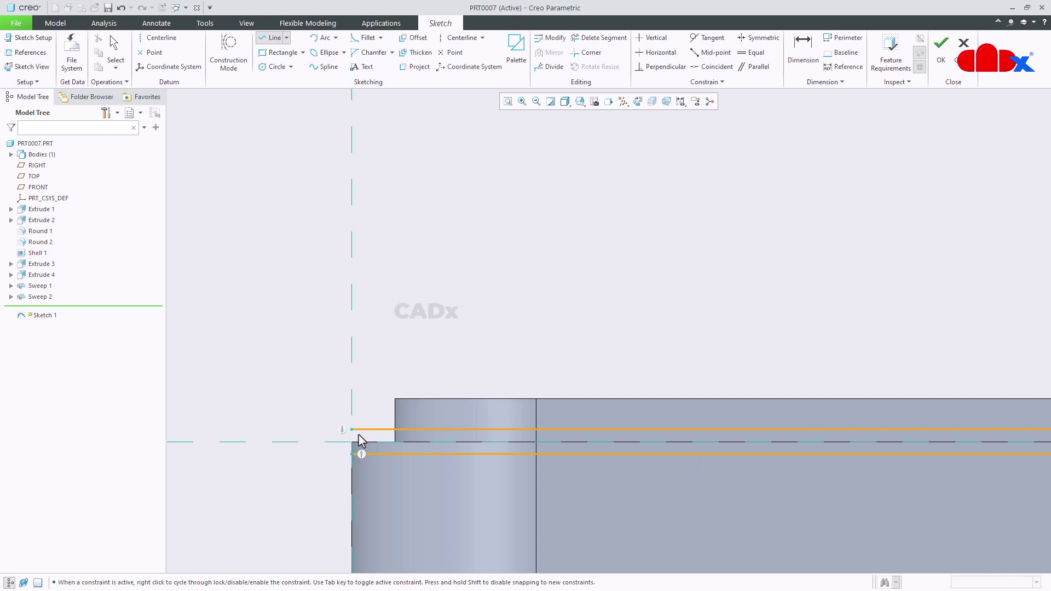
{"action": "middle_click", "coordinate": [378, 479]}
{"action": "scroll", "coordinate": [363, 427], "scroll_direction": "down", "scroll_amount": 2}
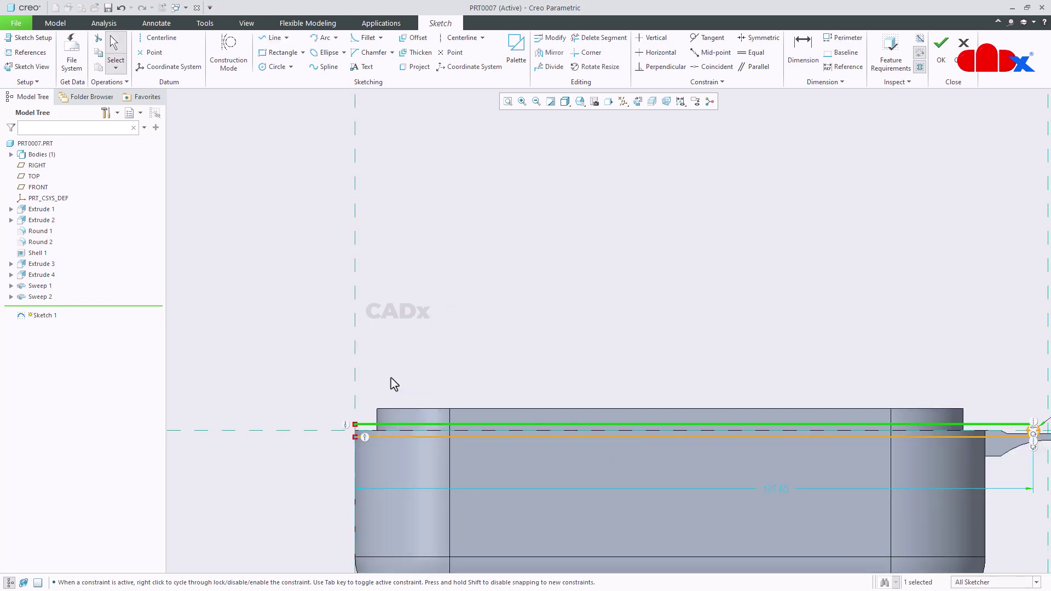
- Trim away the circle's upper-left and lower-left arcs, leaving a rounded end cap
{"action": "left_click", "coordinate": [597, 38]}
{"action": "scroll", "coordinate": [627, 220], "scroll_direction": "down", "scroll_amount": 2}
{"action": "scroll", "coordinate": [764, 306], "scroll_direction": "up", "scroll_amount": 4}
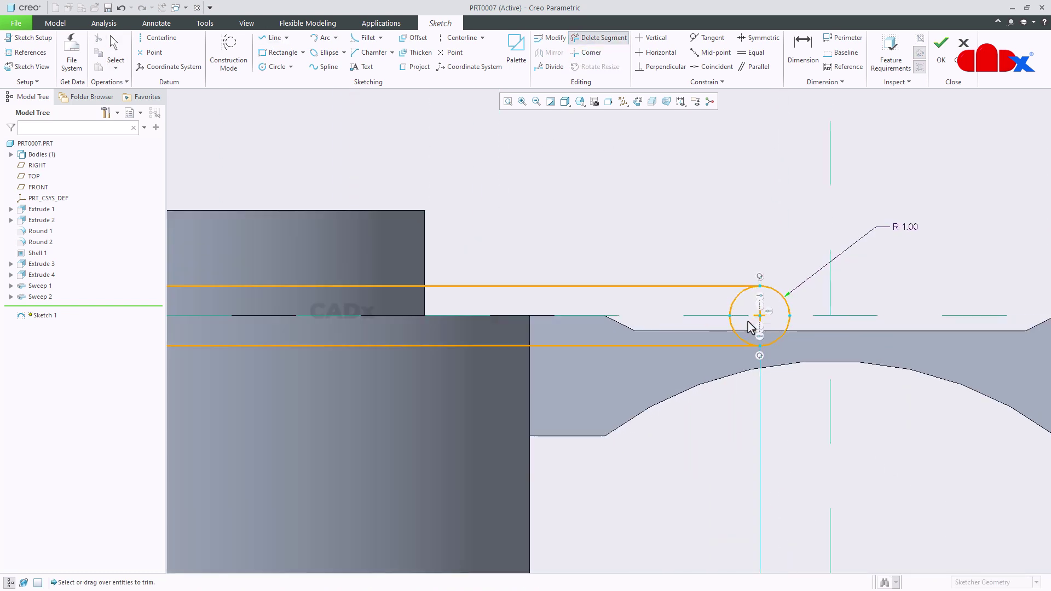
{"action": "scroll", "coordinate": [751, 327], "scroll_direction": "up", "scroll_amount": 2}
{"action": "left_click", "coordinate": [733, 305]}
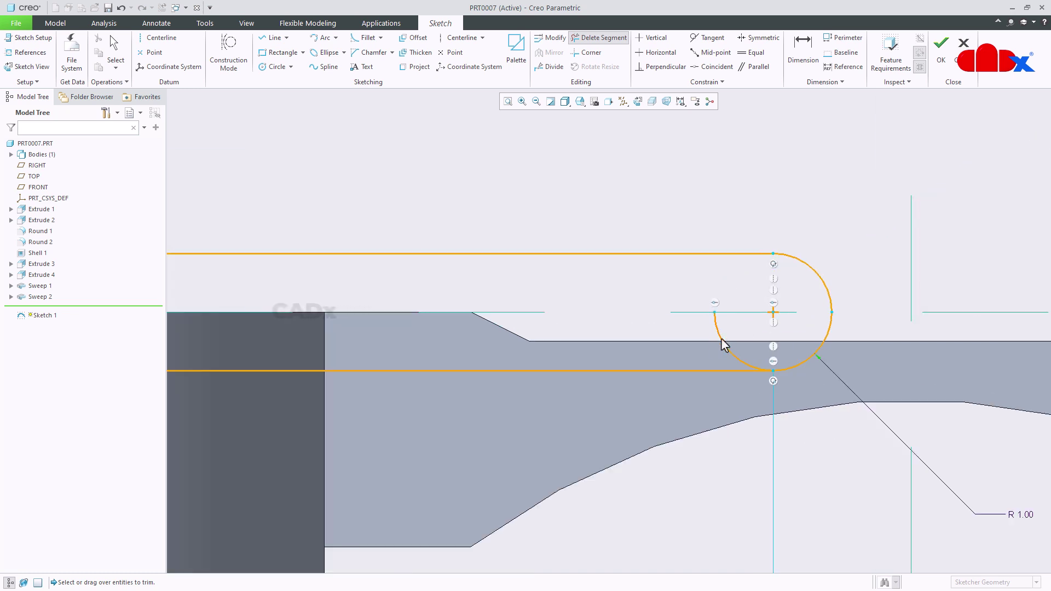
{"action": "left_click", "coordinate": [712, 340]}
{"action": "middle_click", "coordinate": [720, 284]}
{"action": "scroll", "coordinate": [719, 285], "scroll_direction": "down", "scroll_amount": 1}
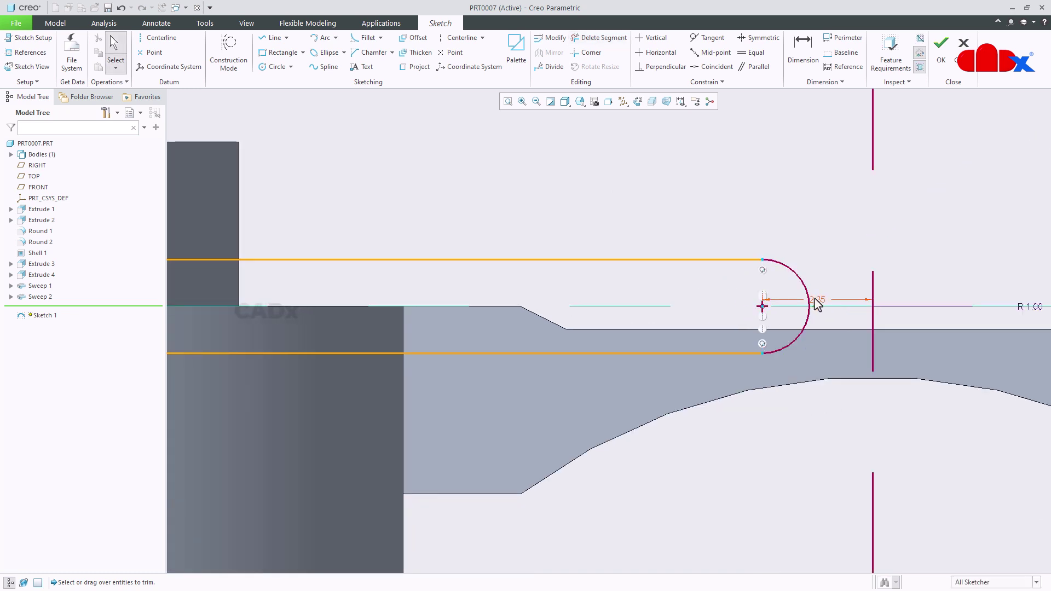
- Change the hinge centre's 2.35 offset dimension to 2.00
{"action": "left_click_drag", "start_coordinate": [814, 301], "coordinate": [813, 225]}
{"action": "double_click", "coordinate": [813, 225]}
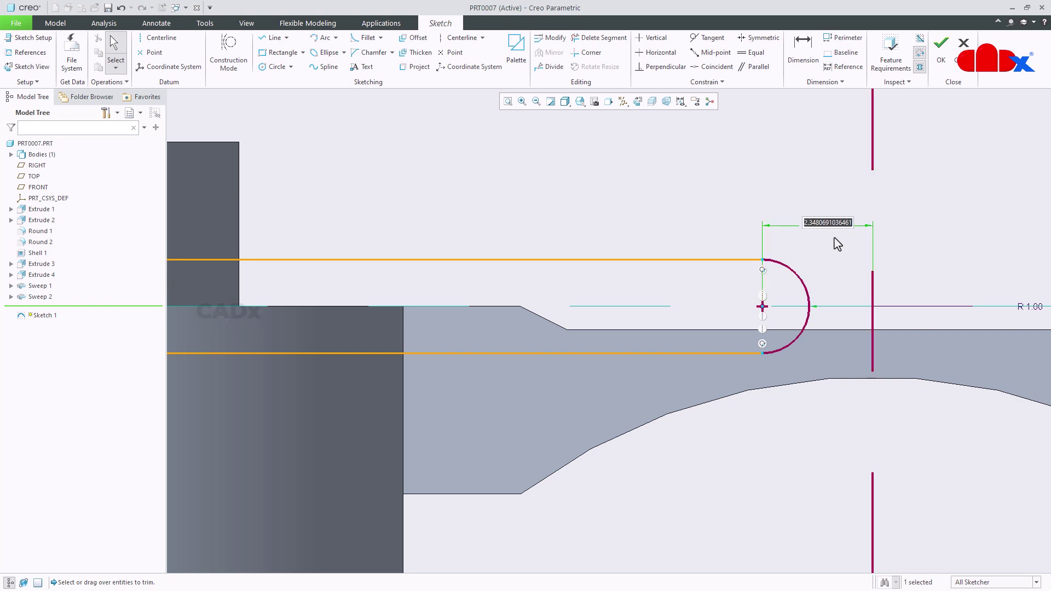
{"action": "type", "text": "2"}
{"action": "key", "text": "Return"}
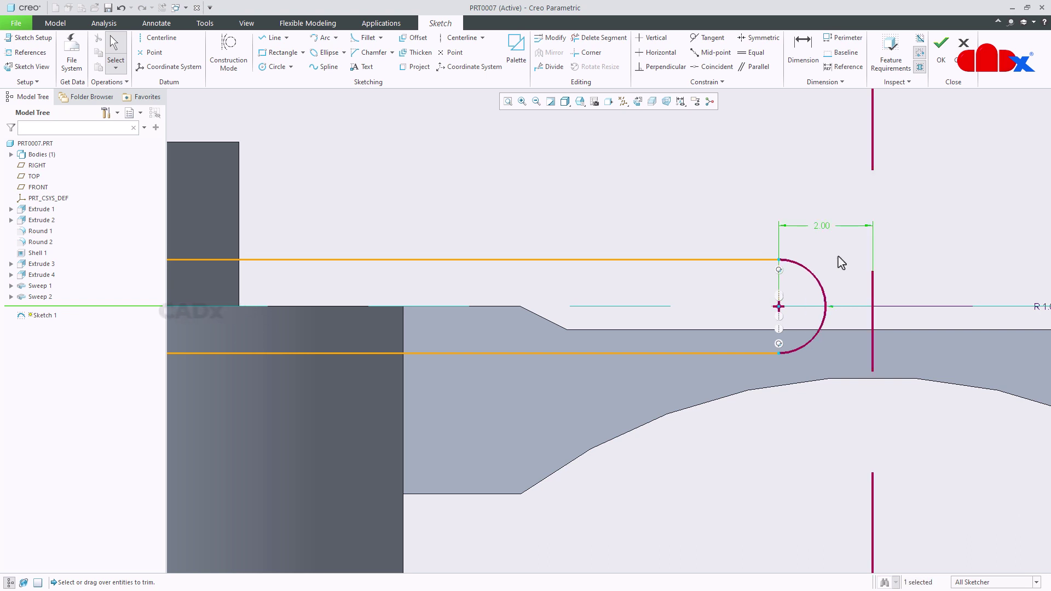
{"action": "left_click", "coordinate": [843, 284]}
{"action": "scroll", "coordinate": [792, 350], "scroll_direction": "down", "scroll_amount": 5}
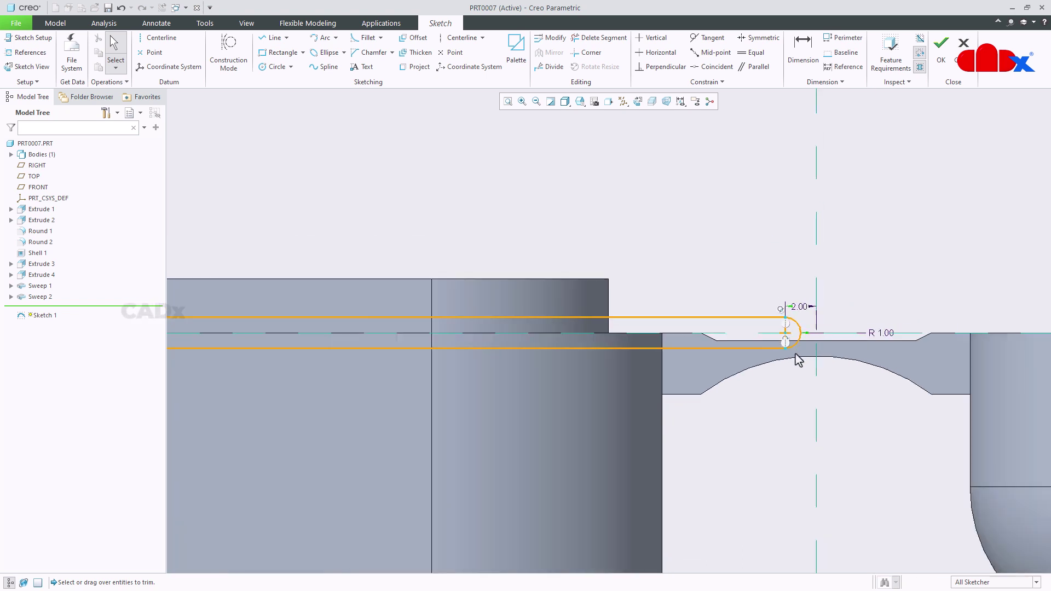
{"action": "scroll", "coordinate": [737, 435], "scroll_direction": "down", "scroll_amount": 4}
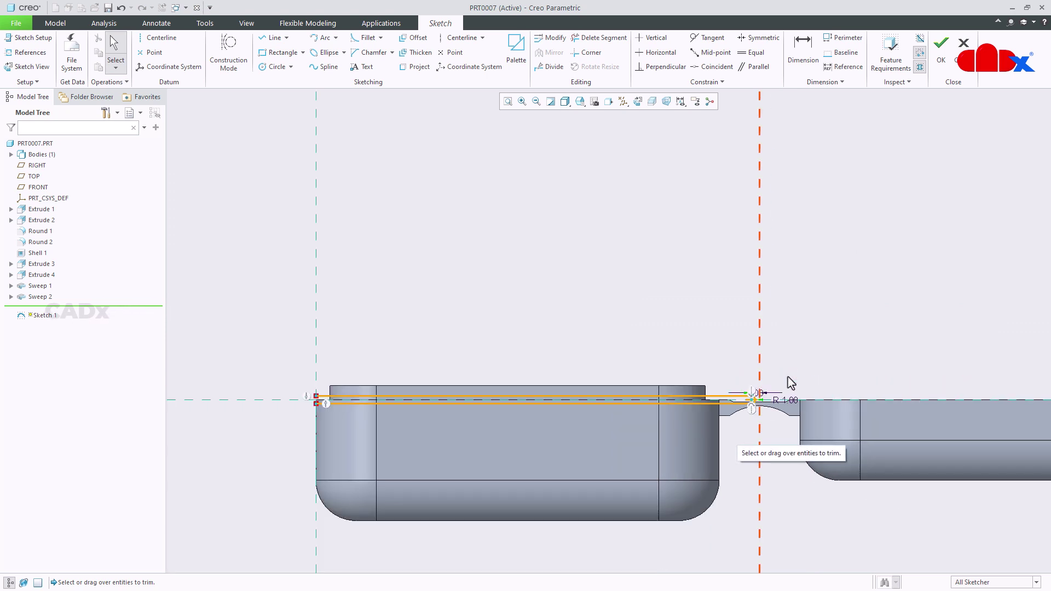
- Add a perimeter dimension over the profile entities, making the 2.00 dimension the variable one
{"action": "left_click", "coordinate": [852, 41]}
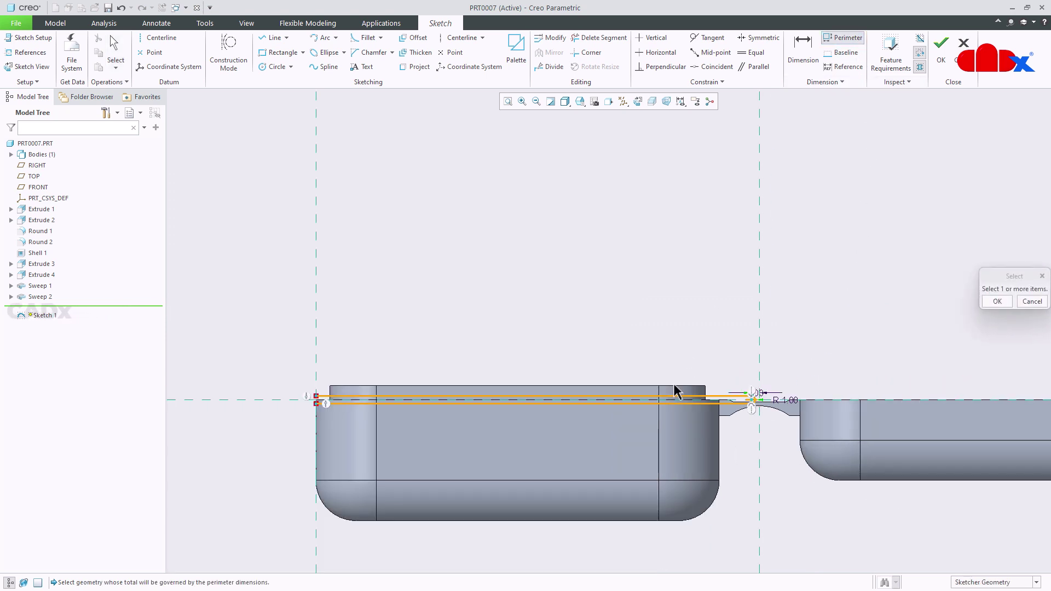
{"action": "scroll", "coordinate": [661, 424], "scroll_direction": "up", "scroll_amount": 3}
{"action": "left_click", "coordinate": [653, 423]}
{"action": "scroll", "coordinate": [828, 424], "scroll_direction": "up", "scroll_amount": 3}
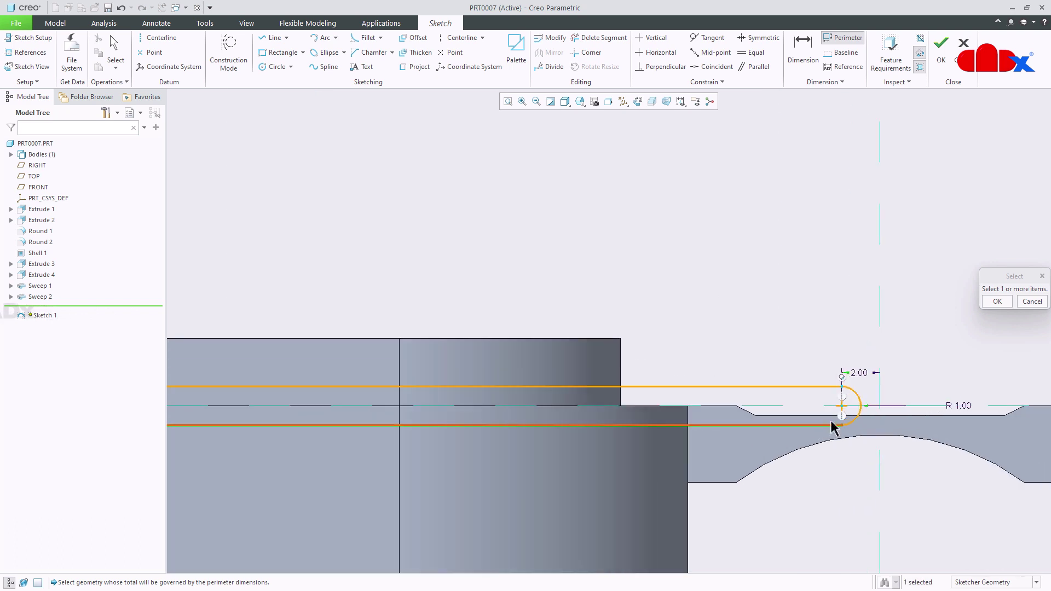
{"action": "left_click", "coordinate": [795, 384]}
{"action": "middle_click", "coordinate": [789, 328]}
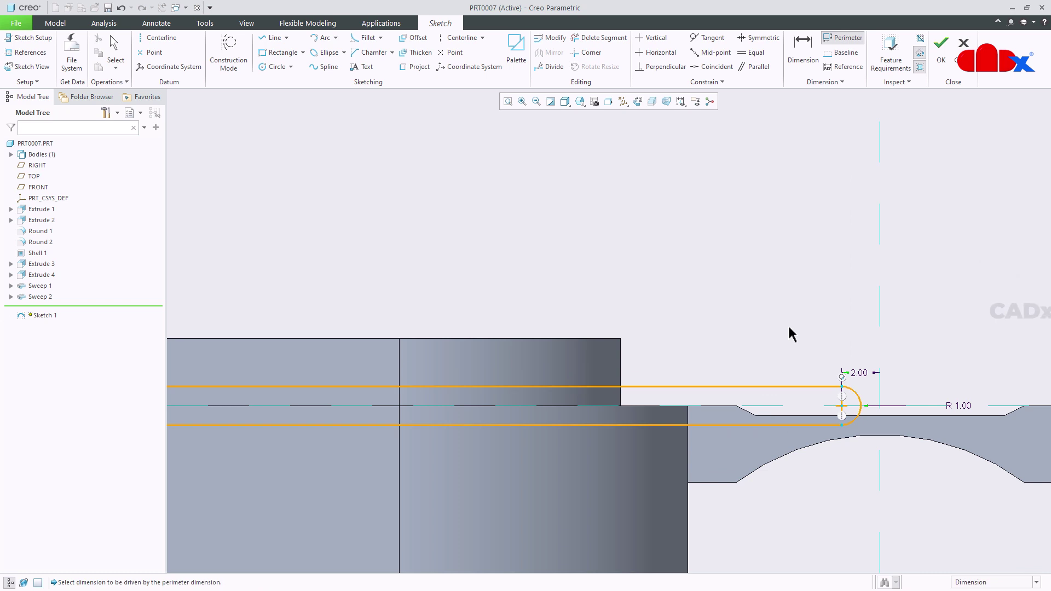
{"action": "left_click", "coordinate": [862, 373]}
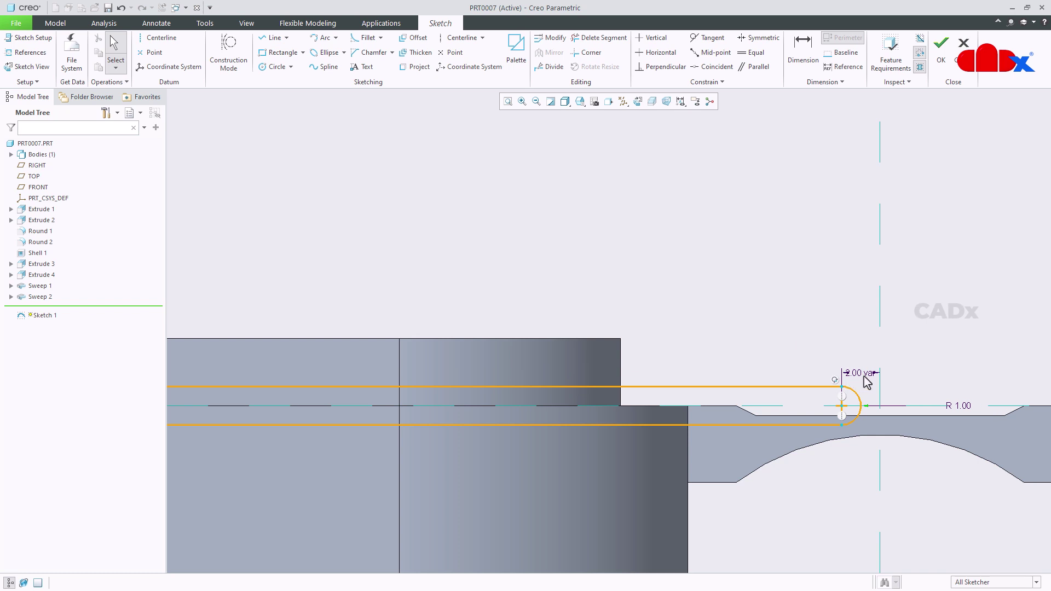
- Move the 219.14 perimeter dimension upward and set it to 220
{"action": "scroll", "coordinate": [870, 386], "scroll_direction": "down", "scroll_amount": 5}
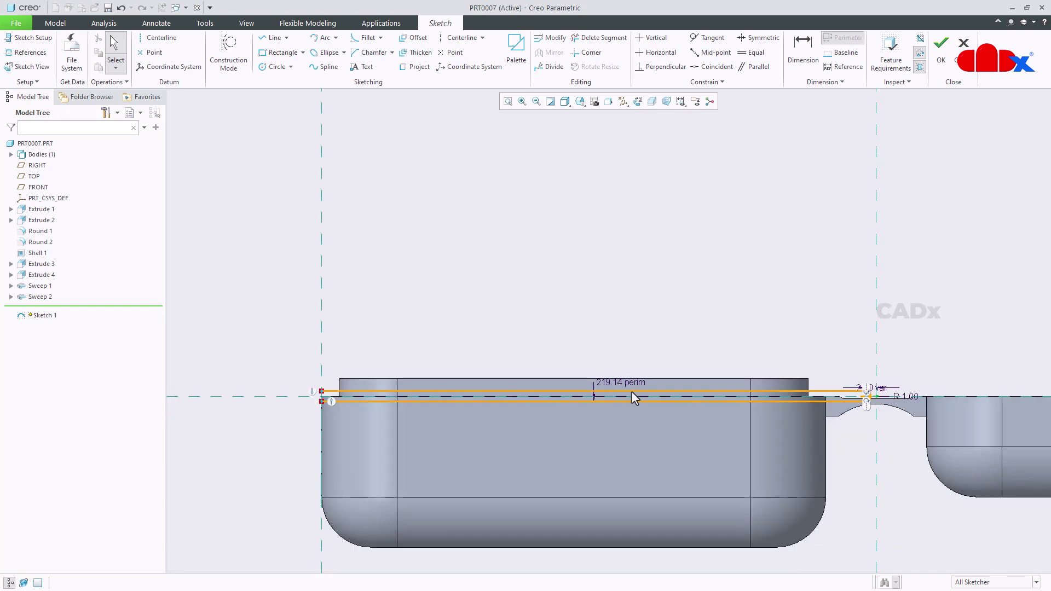
{"action": "left_click_drag", "start_coordinate": [630, 378], "coordinate": [639, 266]}
{"action": "scroll", "coordinate": [556, 350], "scroll_direction": "down", "scroll_amount": 3}
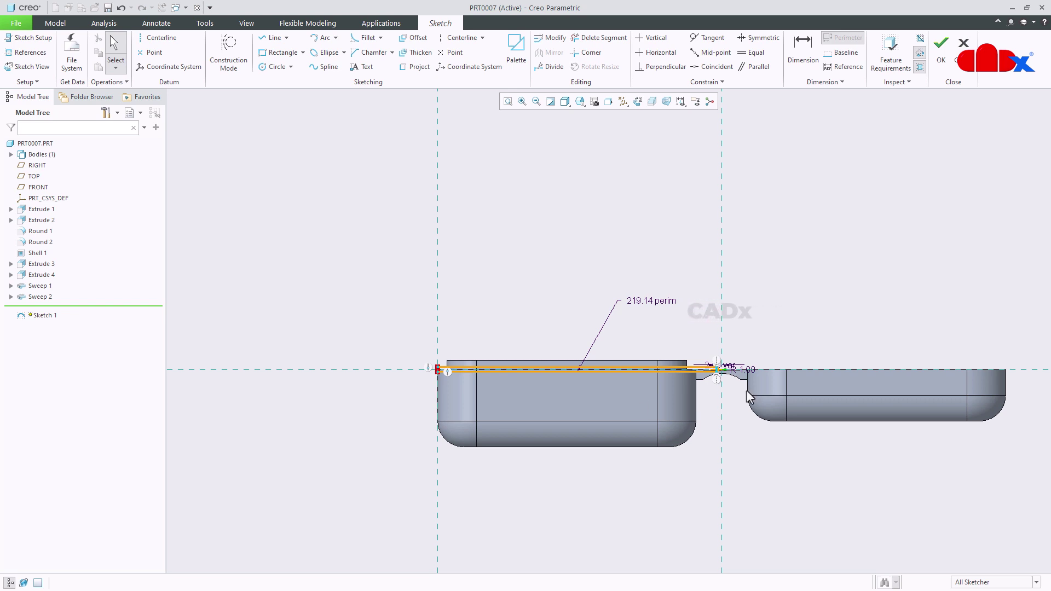
{"action": "double_click", "coordinate": [641, 301]}
{"action": "type", "text": "220"}
{"action": "key", "text": "Return"}
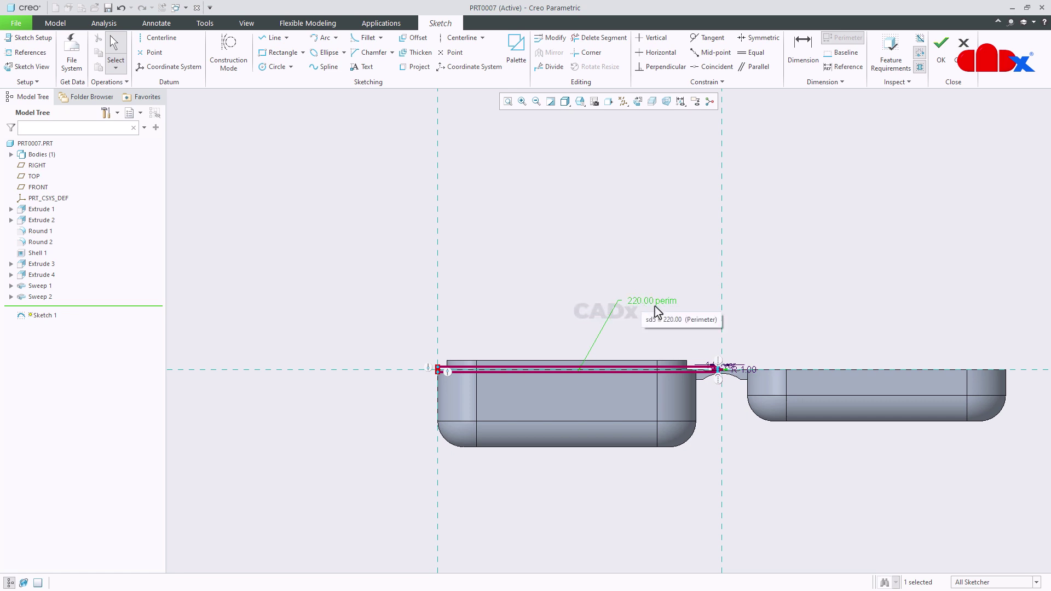
{"action": "scroll", "coordinate": [717, 370], "scroll_direction": "up", "scroll_amount": 4}
{"action": "scroll", "coordinate": [684, 367], "scroll_direction": "up", "scroll_amount": 5}
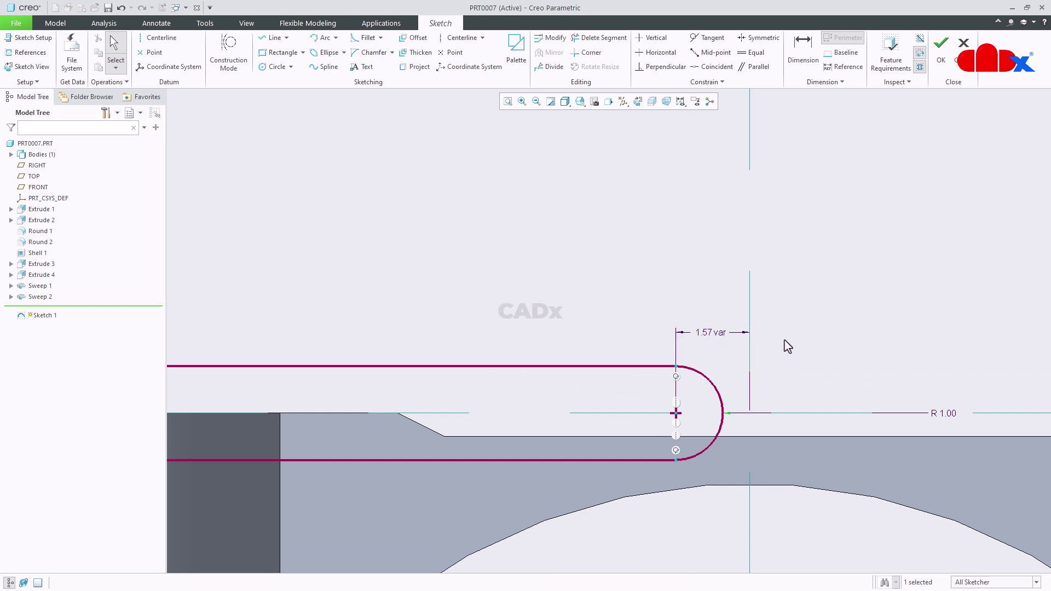
{"action": "left_click", "coordinate": [835, 336]}
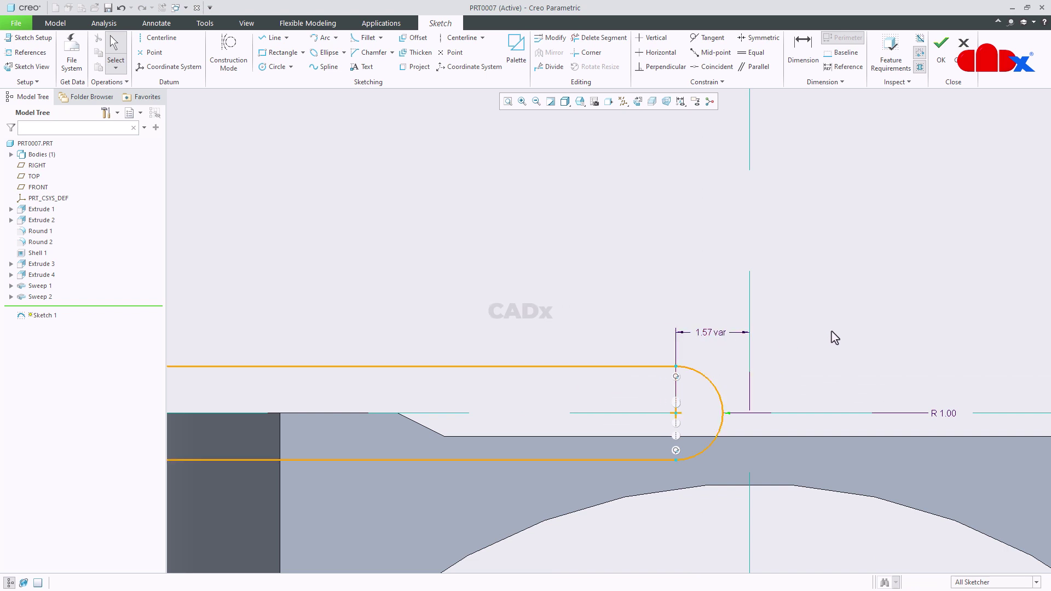
- Accept the sketch and spin the model to an isometric view
{"action": "left_click", "coordinate": [941, 48]}
{"action": "scroll", "coordinate": [727, 335], "scroll_direction": "down", "scroll_amount": 5}
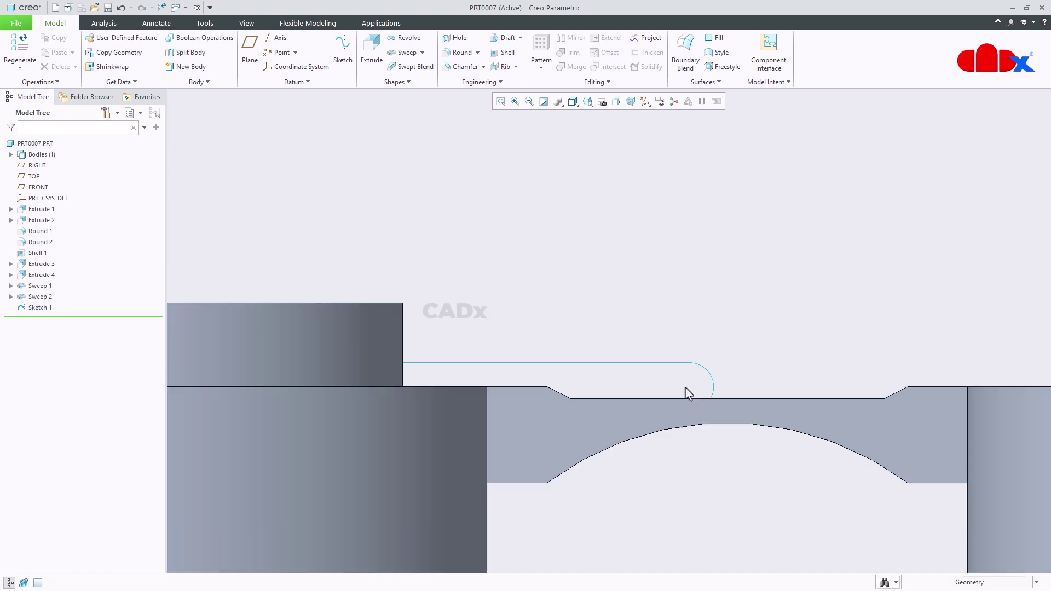
{"action": "scroll", "coordinate": [665, 465], "scroll_direction": "down", "scroll_amount": 3}
{"action": "middle_click_drag", "start_coordinate": [659, 478], "coordinate": [688, 505]}
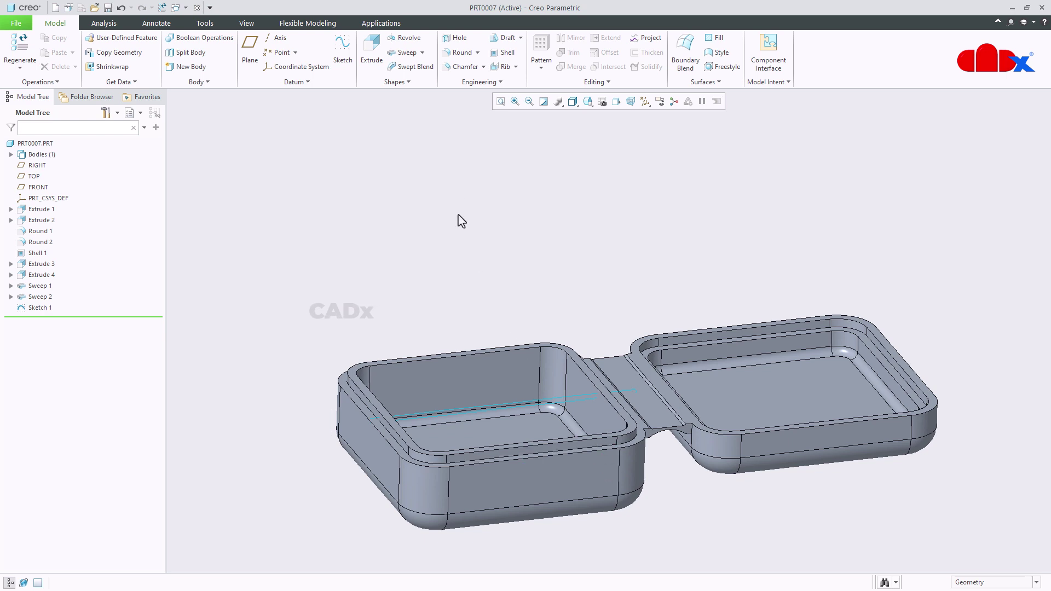
- Start a Spinal Bend of Body 1 with Lock Length, using Sketch 1 as the spine
{"action": "left_click", "coordinate": [478, 82]}
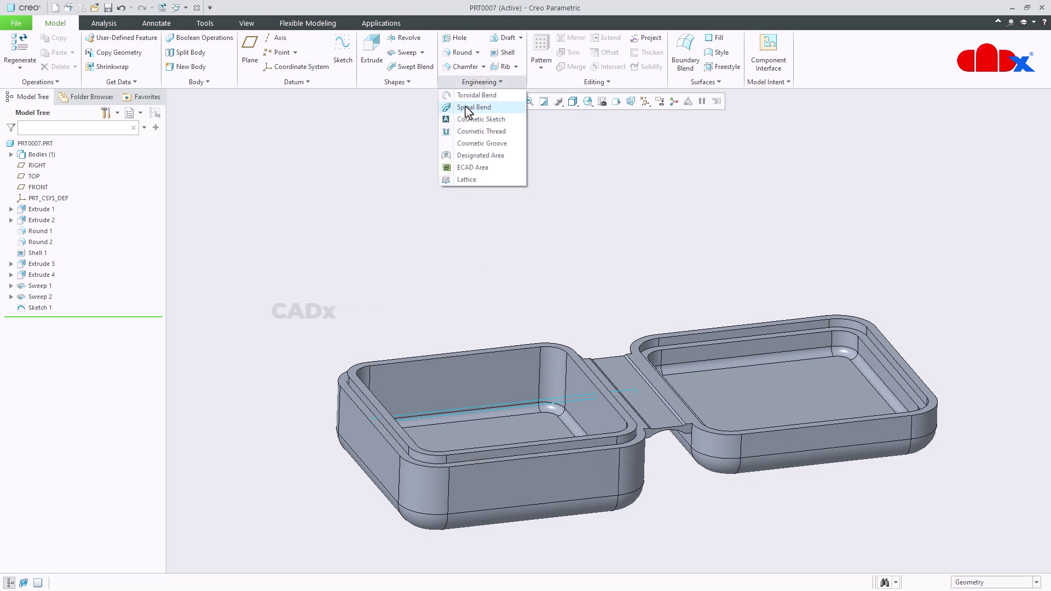
{"action": "left_click", "coordinate": [474, 107]}
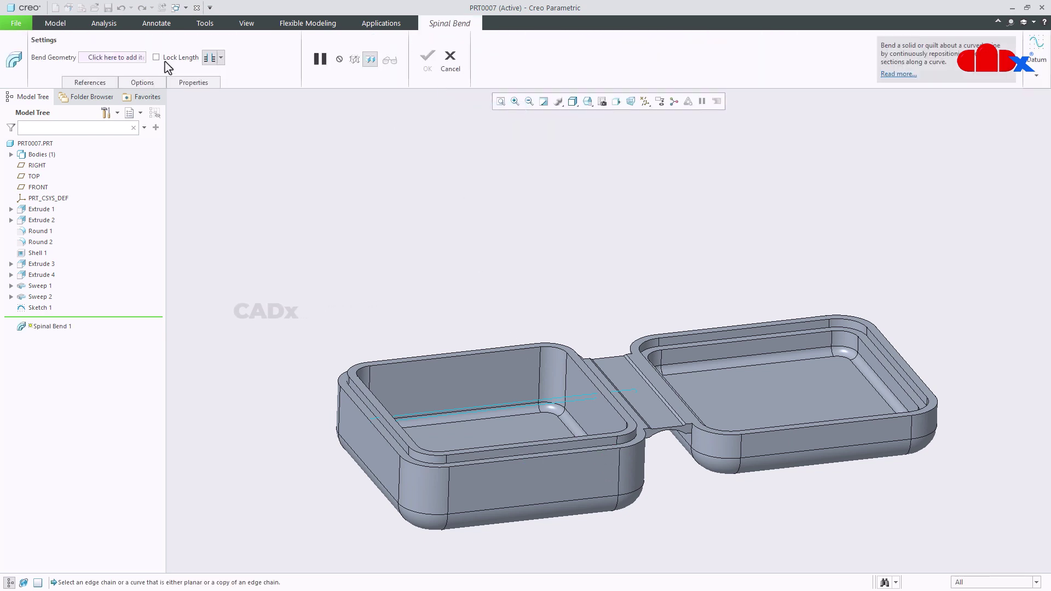
{"action": "left_click", "coordinate": [126, 57]}
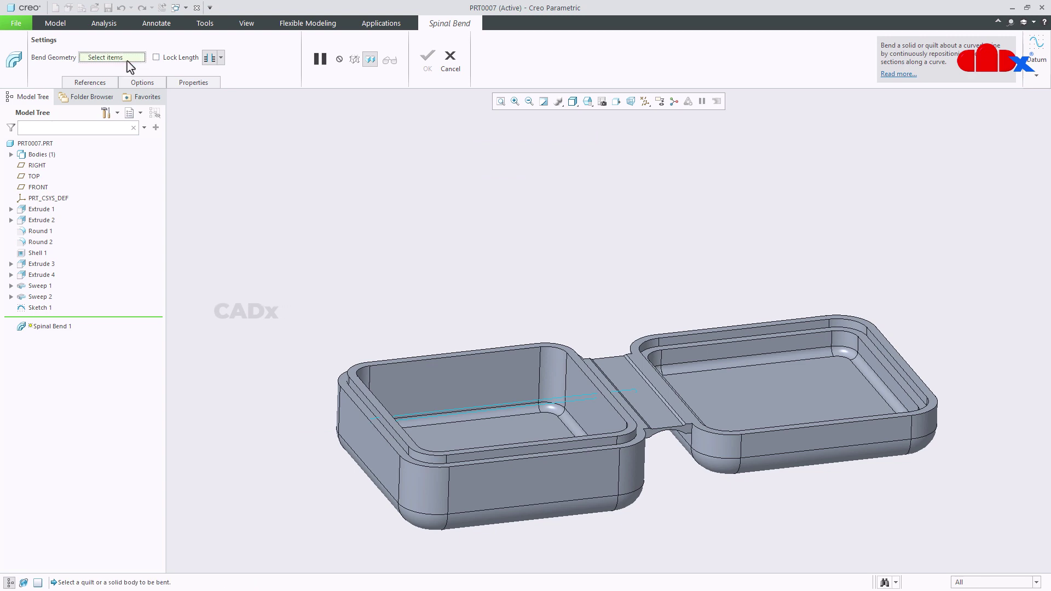
{"action": "left_click", "coordinate": [399, 388]}
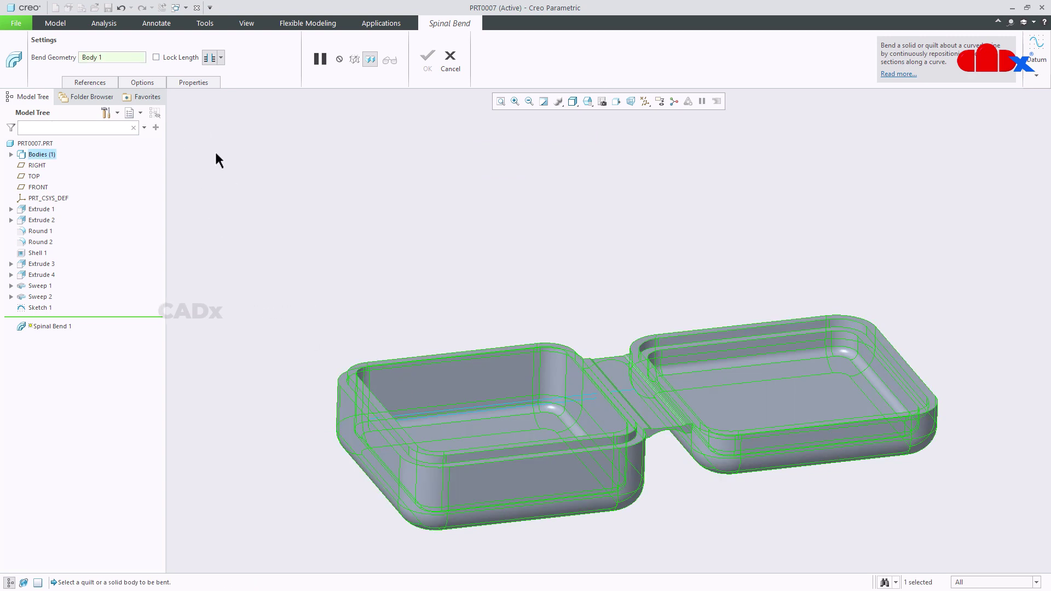
{"action": "left_click", "coordinate": [160, 57]}
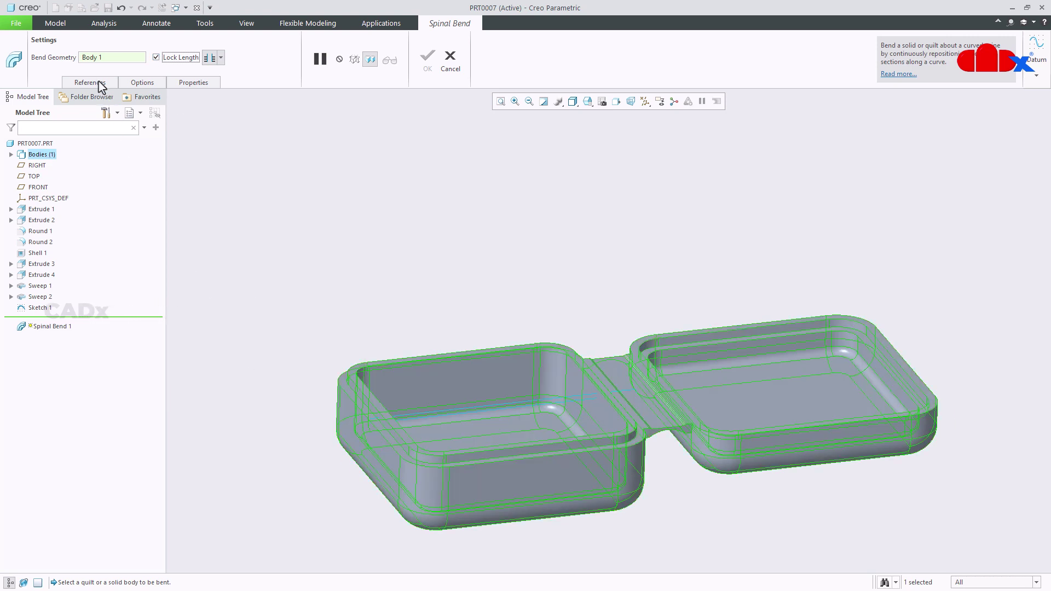
{"action": "left_click", "coordinate": [90, 83]}
{"action": "left_click", "coordinate": [100, 117]}
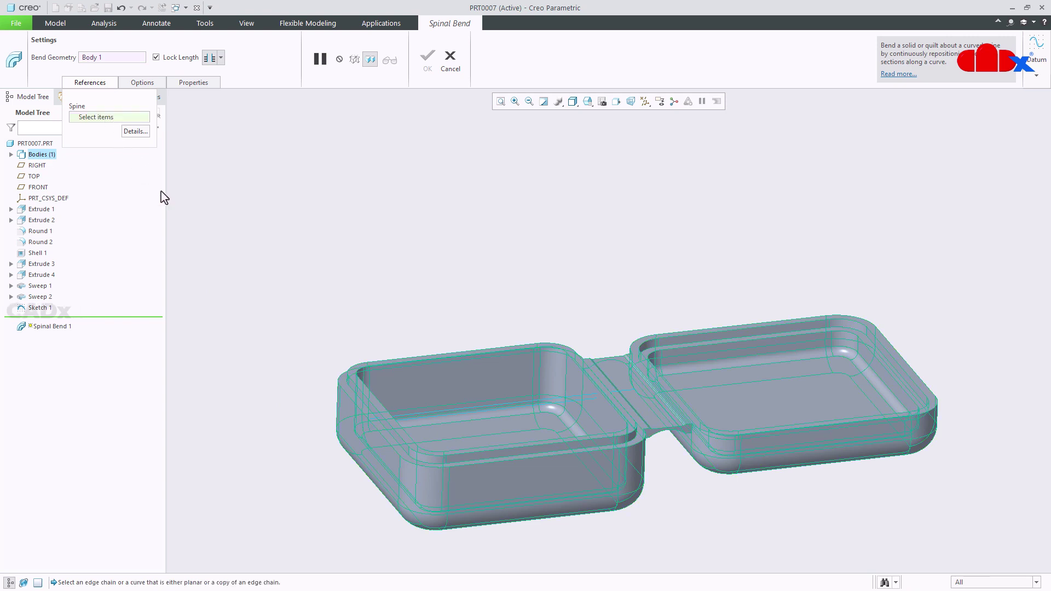
{"action": "left_click", "coordinate": [445, 414]}
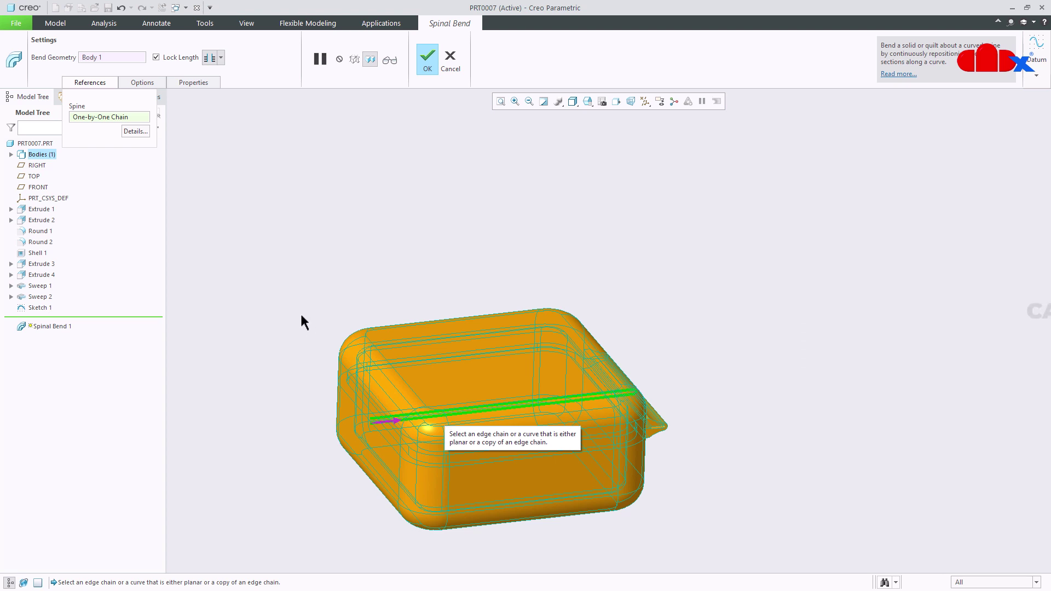
- Switch the bend to Length mode and drag it to 126.40 so the lid folds shut
{"action": "left_click", "coordinate": [220, 58]}
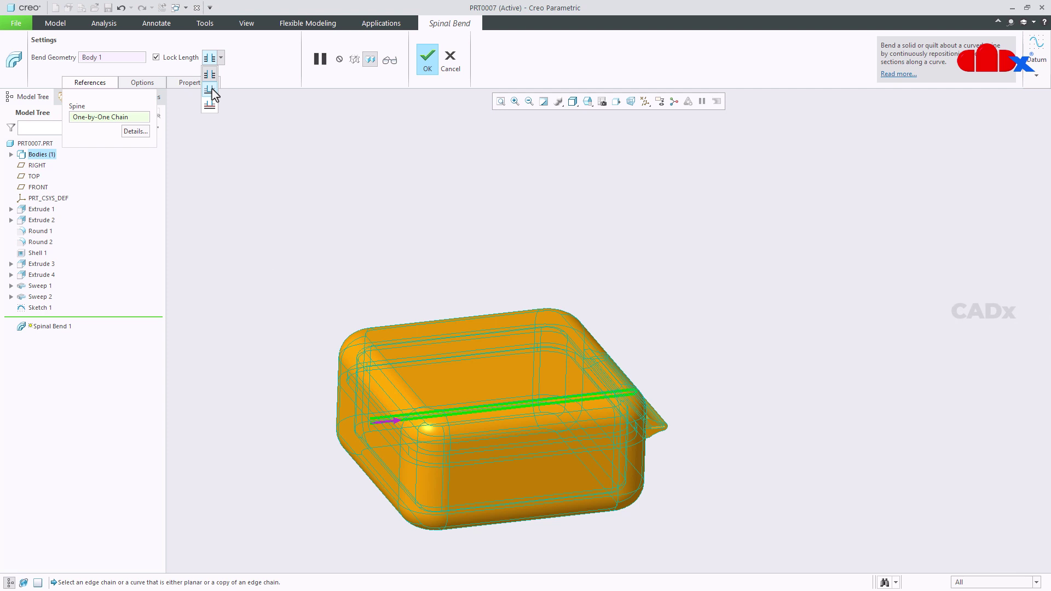
{"action": "left_click", "coordinate": [209, 104]}
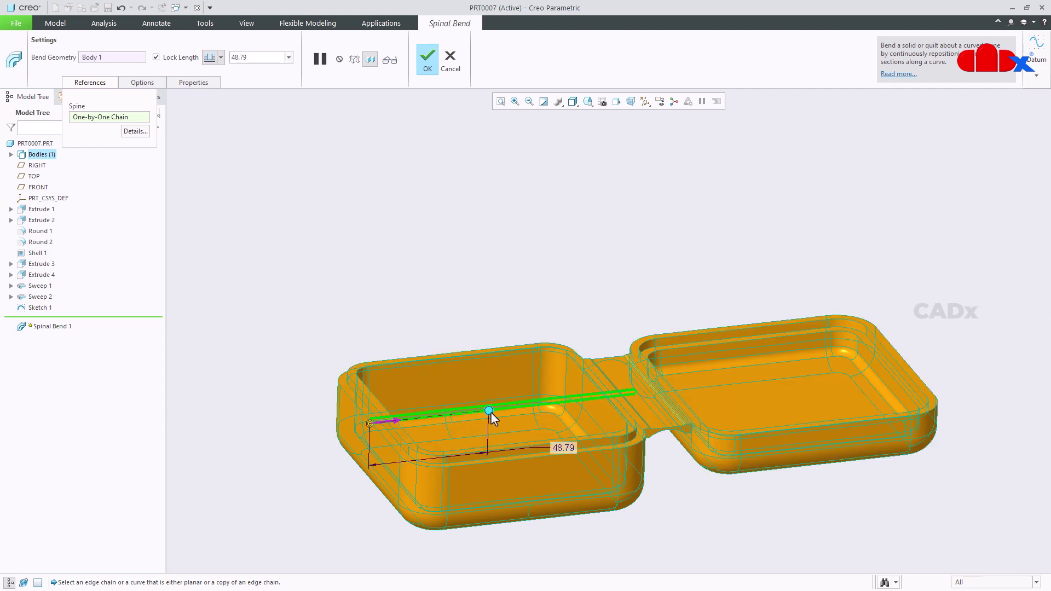
{"action": "left_click_drag", "start_coordinate": [491, 412], "coordinate": [685, 405]}
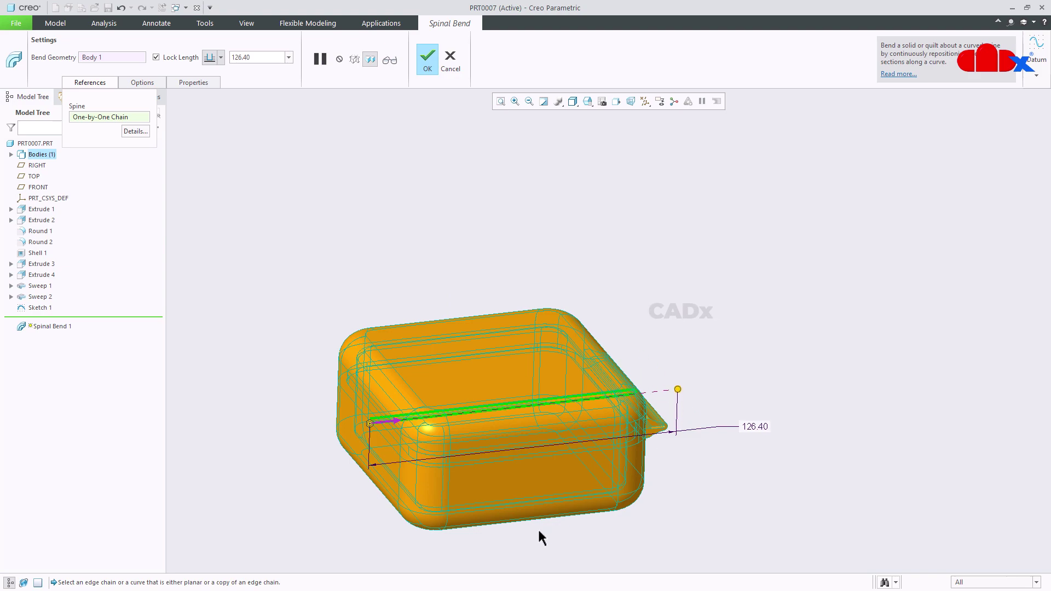
{"action": "scroll", "coordinate": [537, 520], "scroll_direction": "up", "scroll_amount": 5}
{"action": "scroll", "coordinate": [523, 498], "scroll_direction": "down", "scroll_amount": 5}
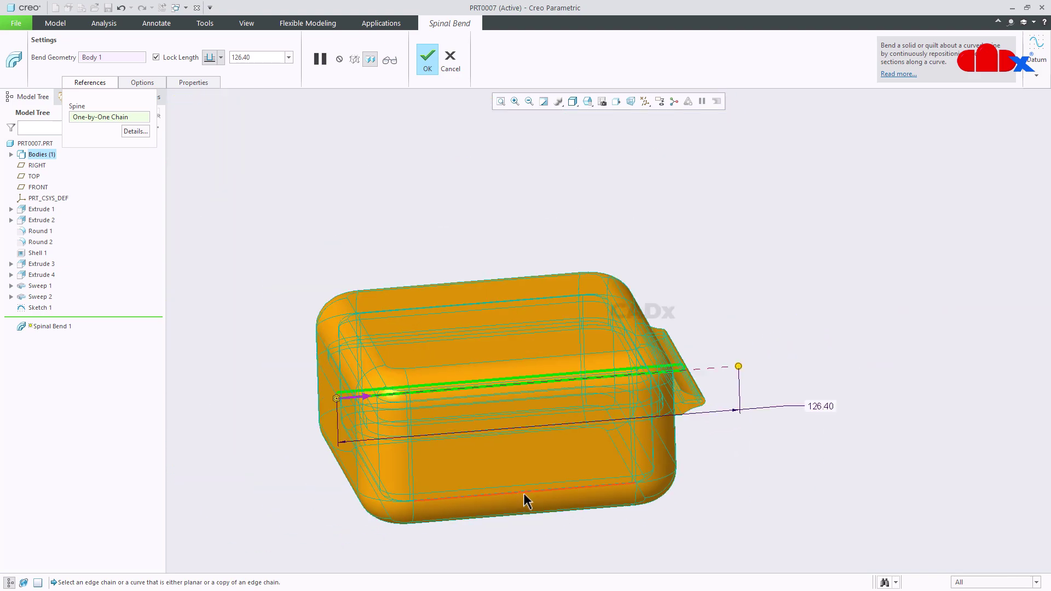
- Finish Spinal Bend 1, refit to standard orientation, and show datum planes
{"action": "left_click", "coordinate": [430, 69]}
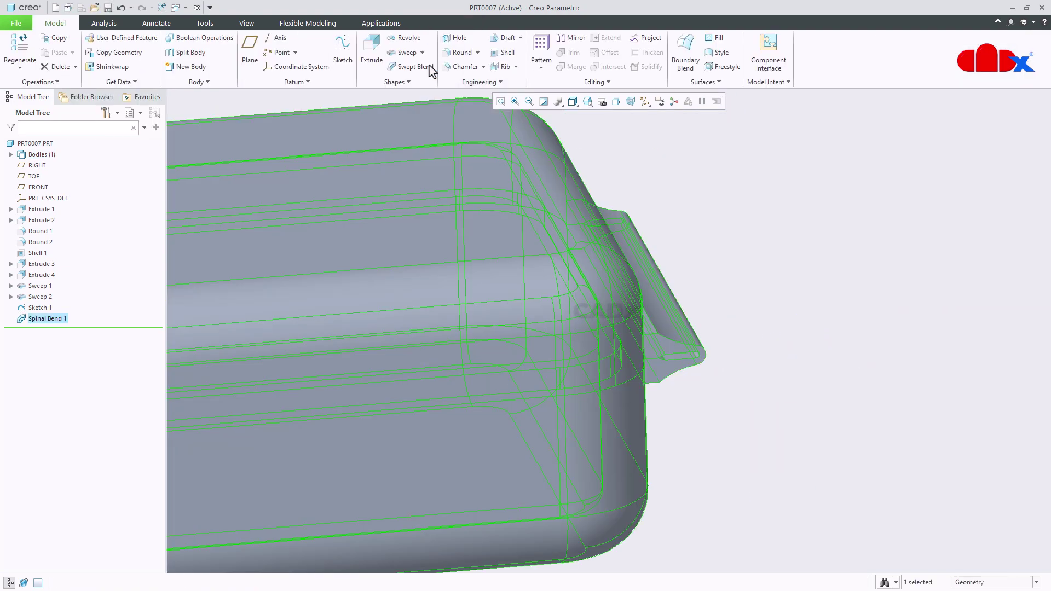
{"action": "left_click", "coordinate": [837, 394]}
{"action": "key", "text": "ctrl+d"}
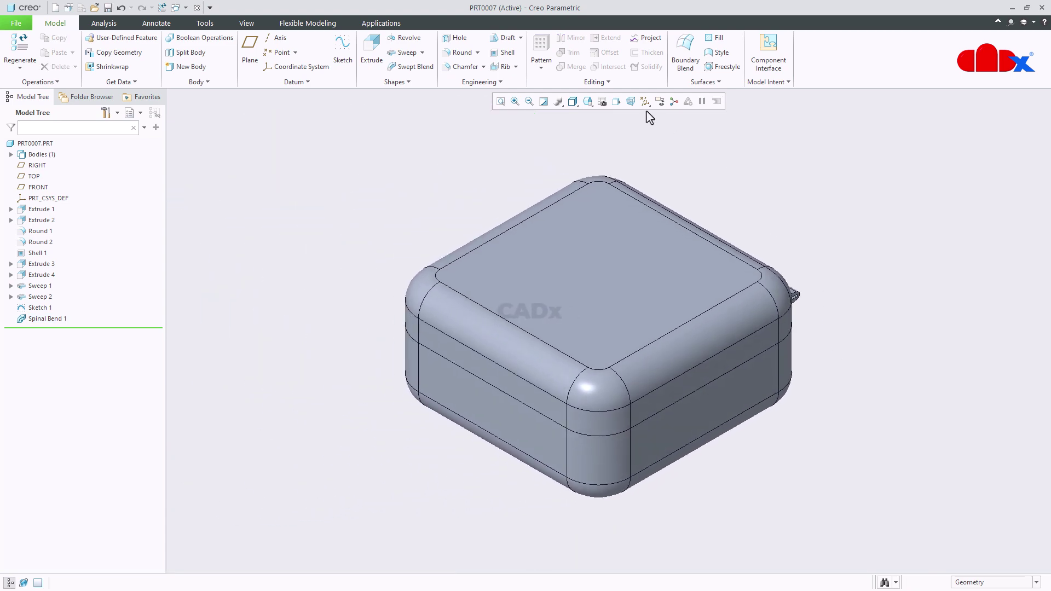
{"action": "left_click", "coordinate": [646, 107]}
{"action": "left_click", "coordinate": [649, 164]}
- Create a section through the RIGHT plane and name it A
{"action": "left_click", "coordinate": [714, 209]}
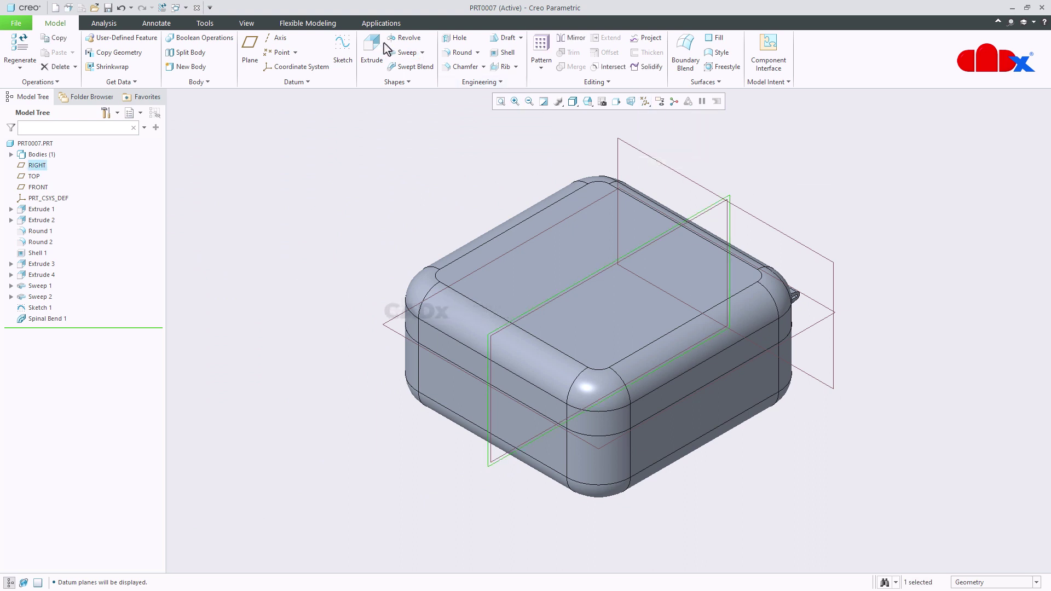
{"action": "left_click", "coordinate": [249, 24]}
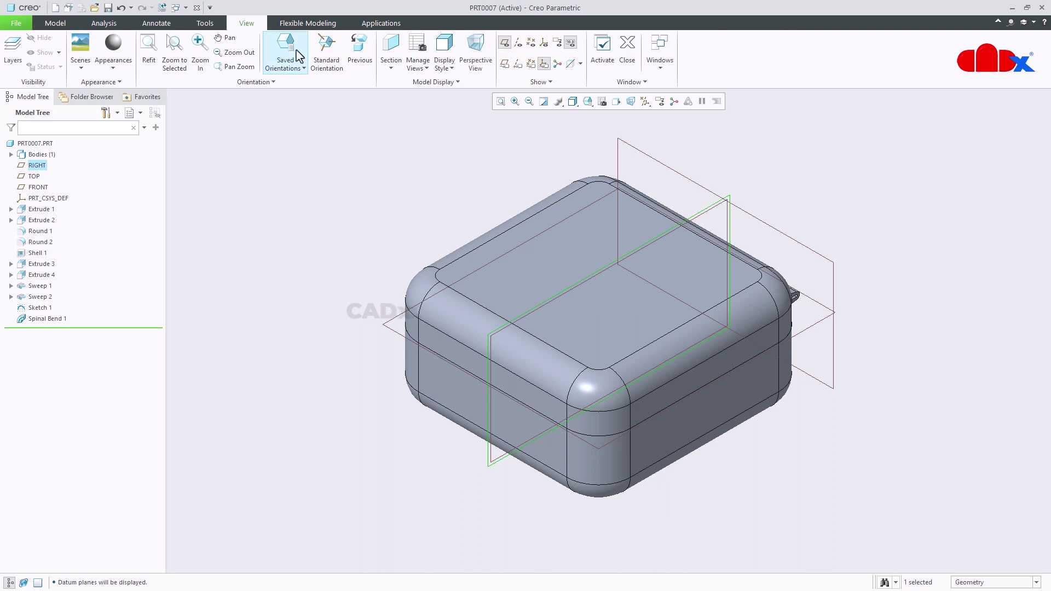
{"action": "left_click", "coordinate": [391, 46]}
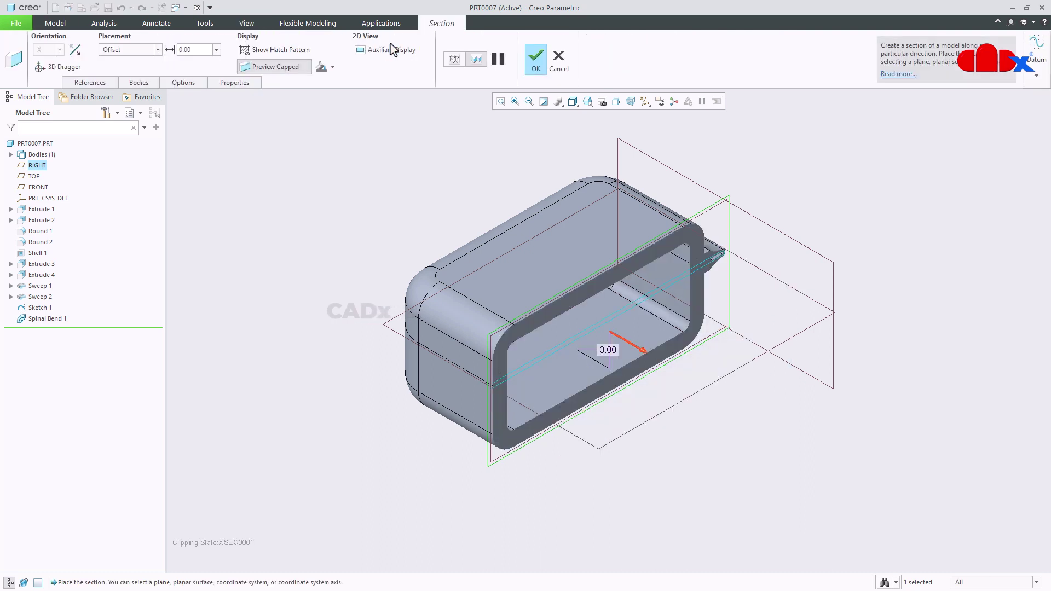
{"action": "left_click", "coordinate": [235, 83]}
{"action": "left_click_drag", "start_coordinate": [267, 111], "coordinate": [230, 116]}
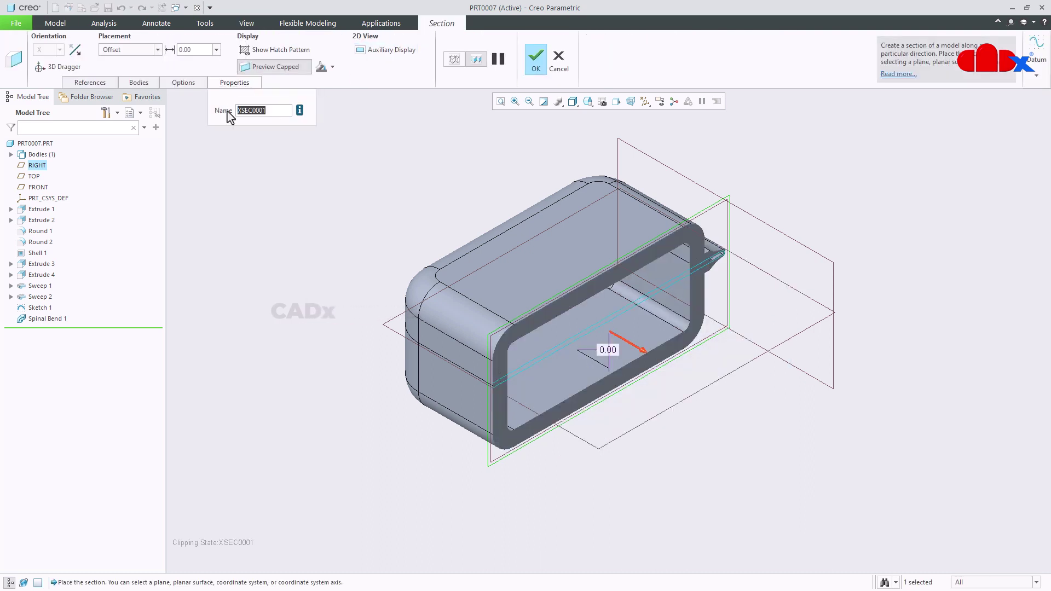
{"action": "type", "text": "A"}
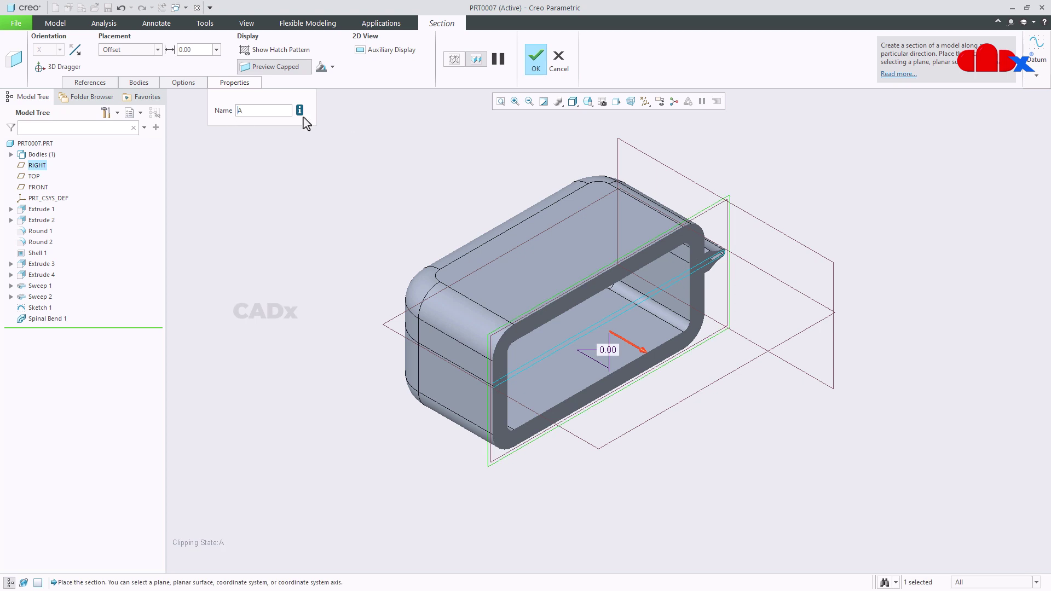
- Finish section A and hide Sketch 1
{"action": "left_click", "coordinate": [537, 58]}
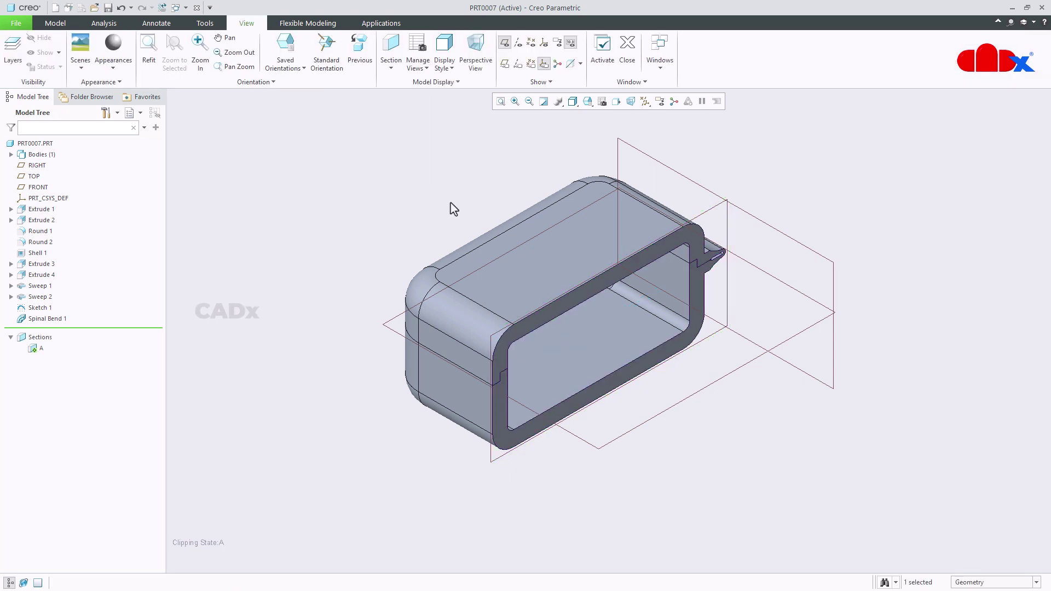
{"action": "left_click", "coordinate": [38, 308]}
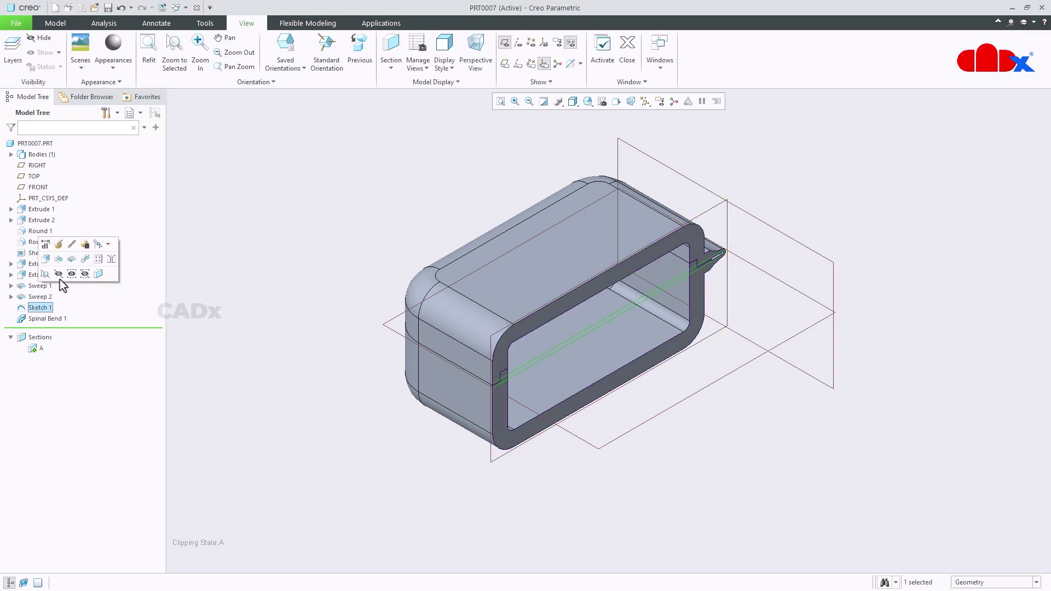
{"action": "left_click", "coordinate": [64, 272]}
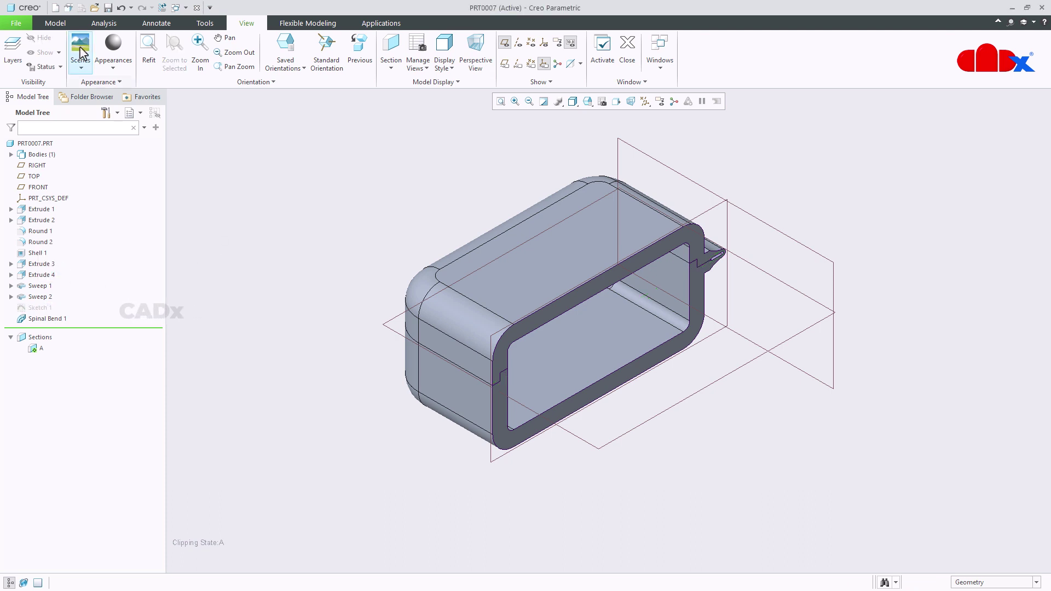
- Turn off datum plane display and rotate the box to face the sectioned cavity
{"action": "left_click", "coordinate": [55, 23]}
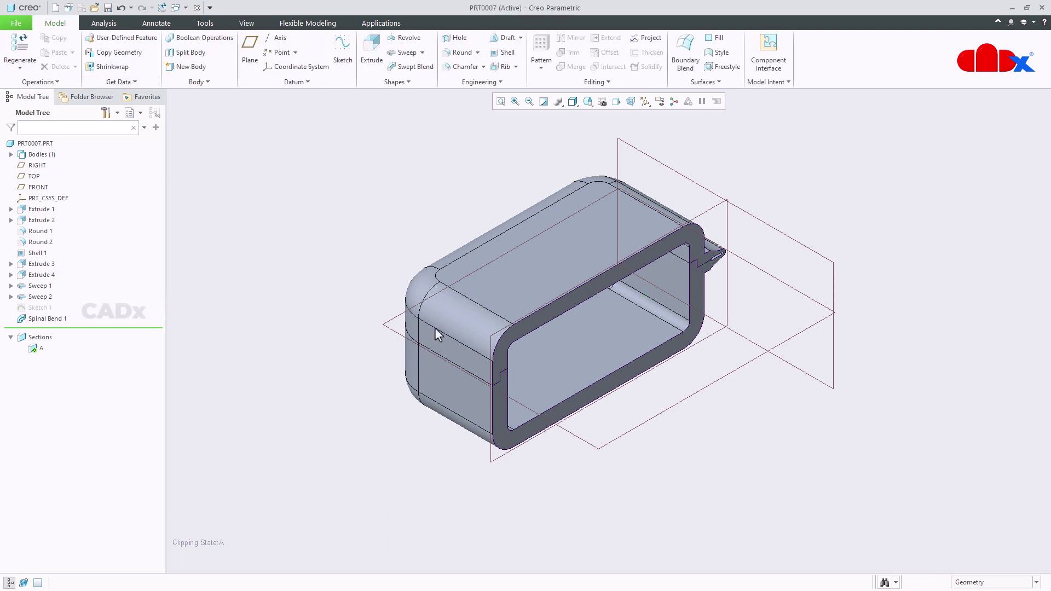
{"action": "left_click", "coordinate": [645, 102]}
{"action": "left_click", "coordinate": [646, 163]}
{"action": "mouse_move", "coordinate": [677, 412]}
{"action": "middle_mouse_down"}
{"action": "mouse_move", "coordinate": [586, 418]}
{"action": "mouse_move", "coordinate": [539, 380]}
{"action": "mouse_move", "coordinate": [534, 395]}
{"action": "mouse_move", "coordinate": [497, 344]}
{"action": "middle_mouse_up"}
{"action": "scroll", "coordinate": [497, 344], "scroll_direction": "down", "scroll_amount": 5}
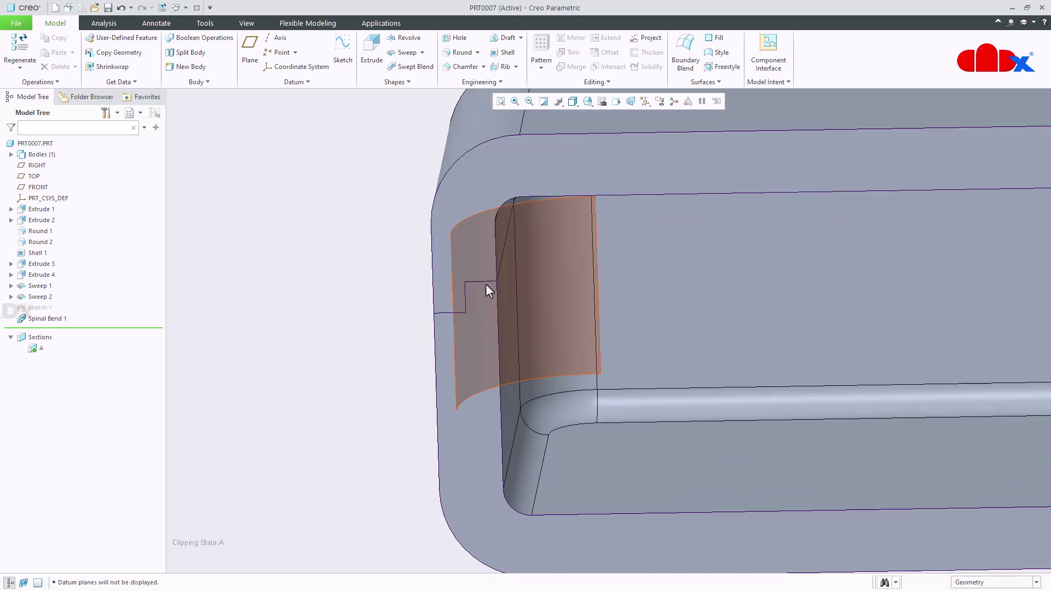
{"action": "scroll", "coordinate": [444, 330], "scroll_direction": "up", "scroll_amount": 6}
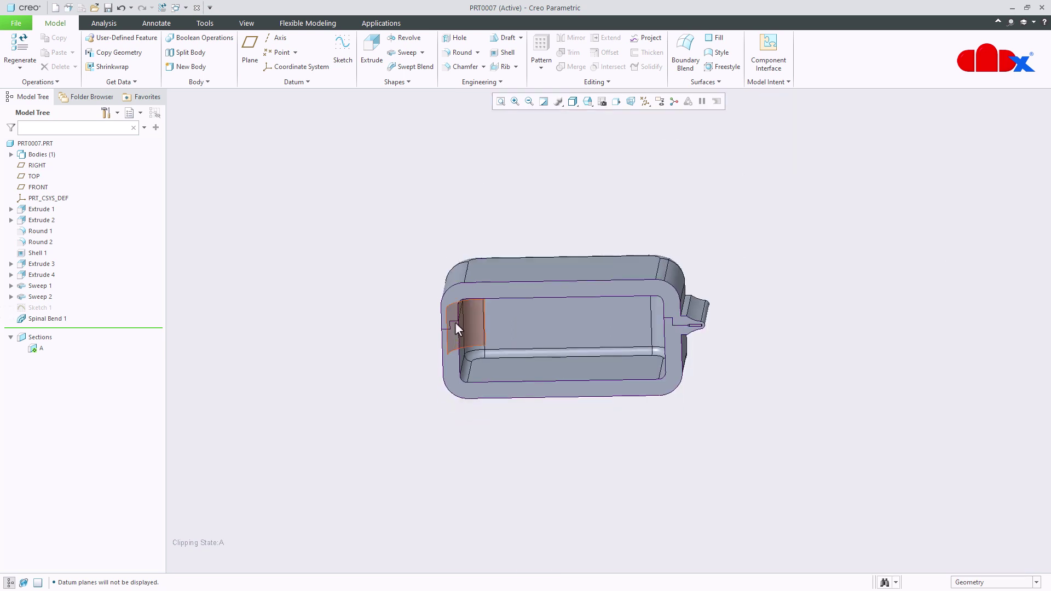
{"action": "scroll", "coordinate": [597, 367], "scroll_direction": "down", "scroll_amount": 3}
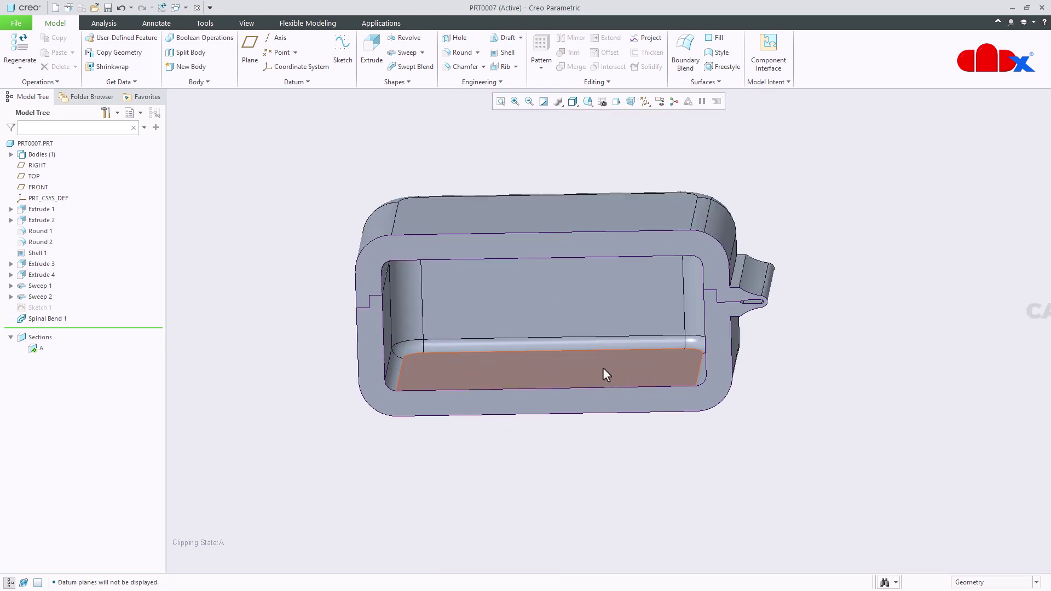
{"action": "middle_click_drag", "start_coordinate": [603, 374], "coordinate": [629, 357]}
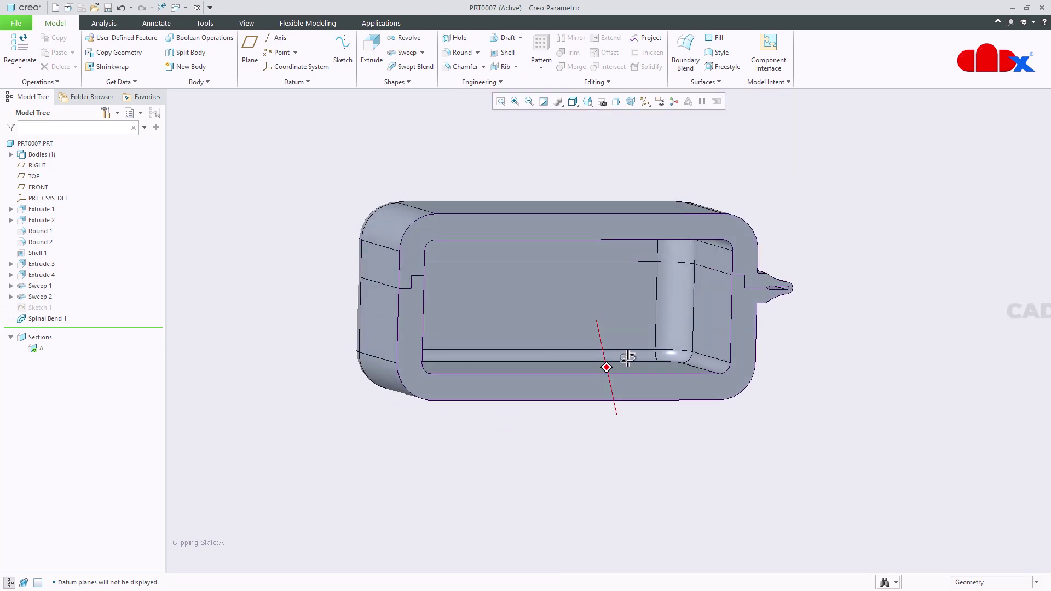
- Change Spinal Bend 1's length from 126.4 to 110 and regenerate the part
{"action": "left_click", "coordinate": [61, 321]}
{"action": "left_click", "coordinate": [67, 256]}
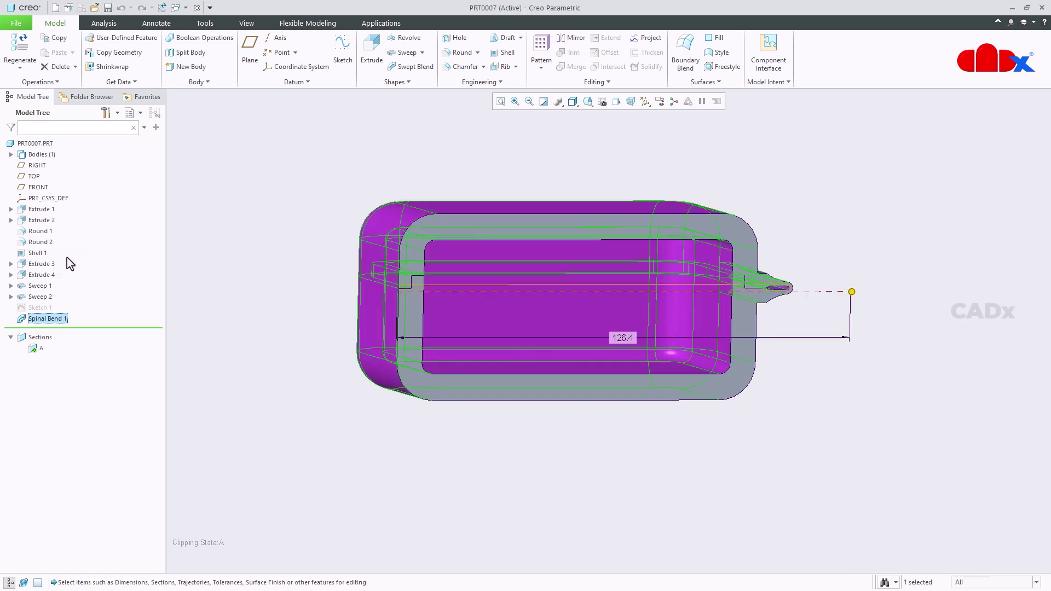
{"action": "double_click", "coordinate": [626, 338]}
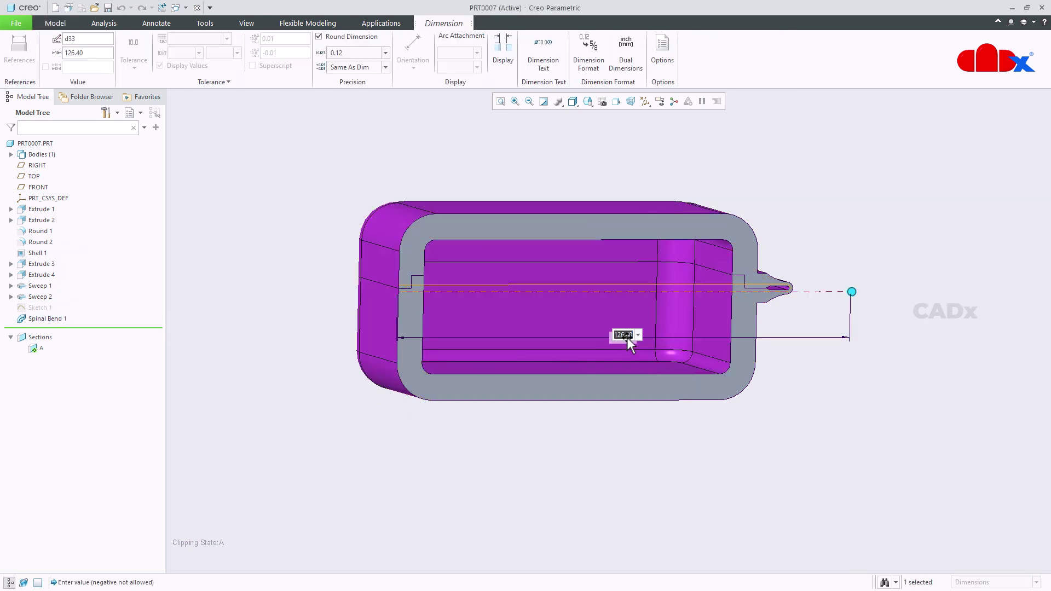
{"action": "type", "text": "110"}
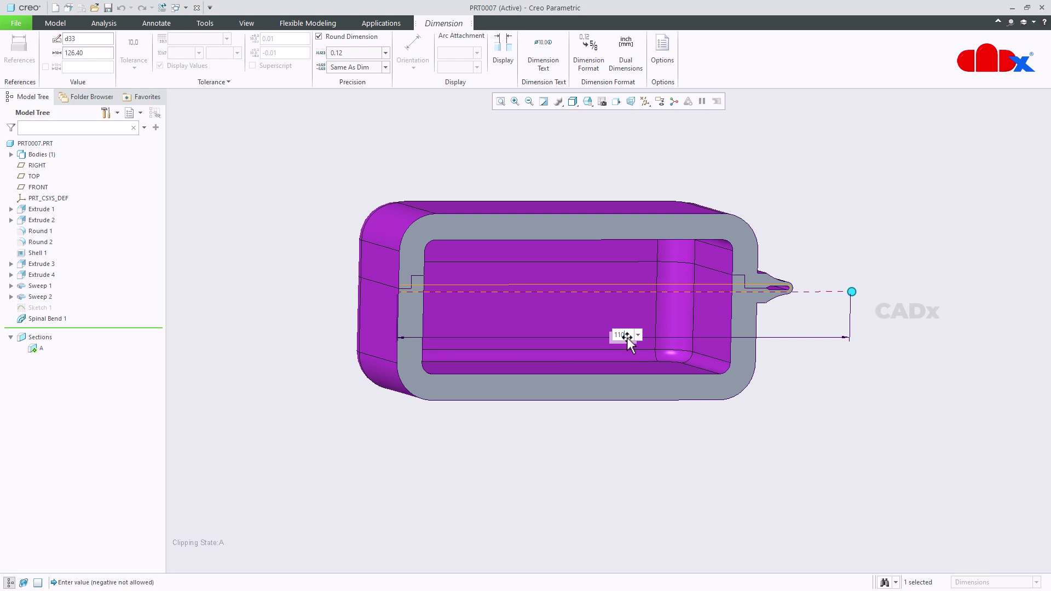
{"action": "key", "text": "Return"}
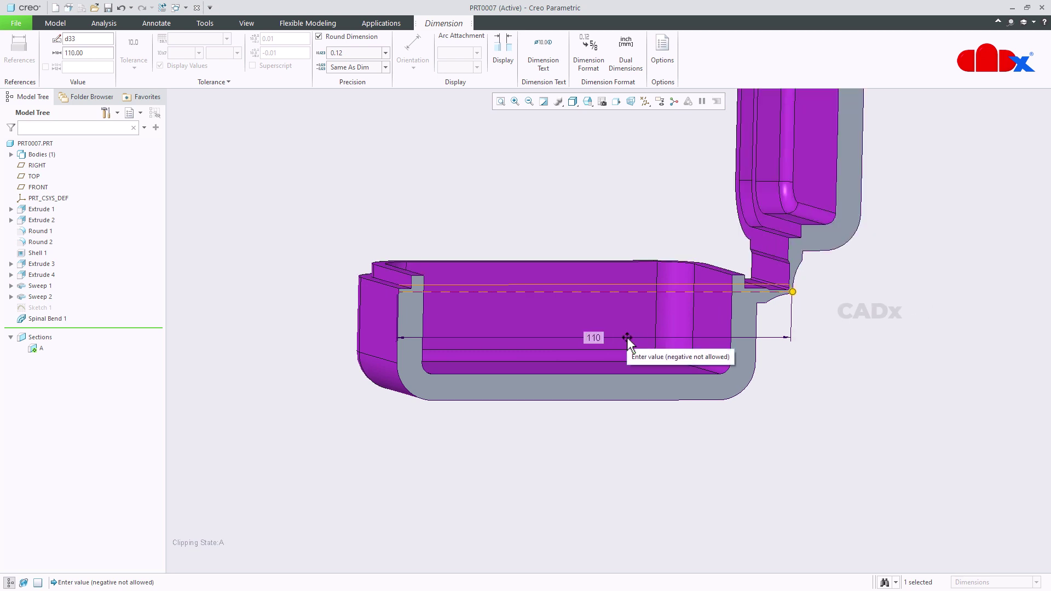
{"action": "left_click", "coordinate": [704, 466]}
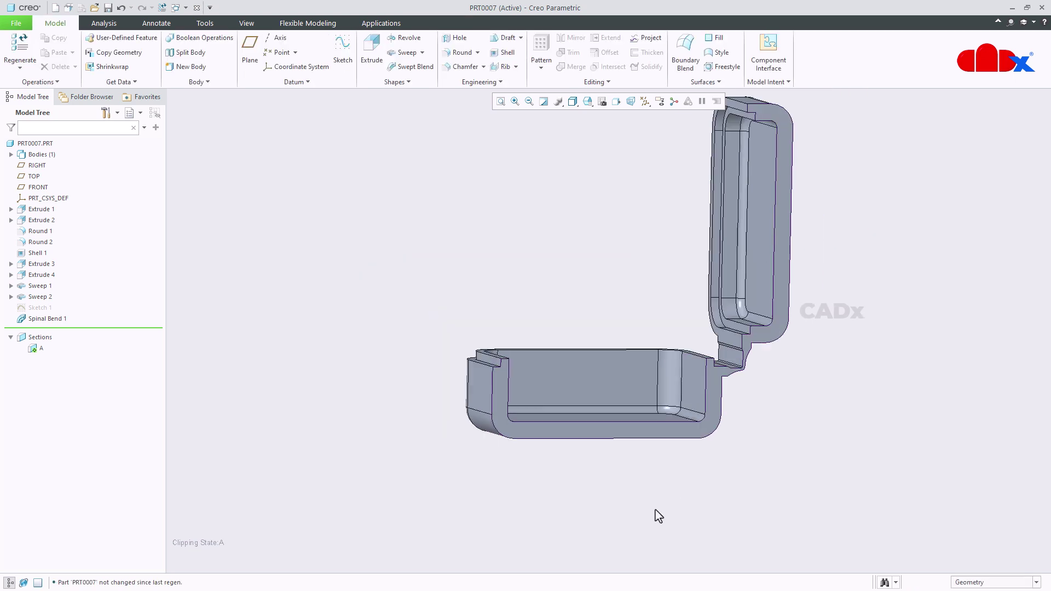
{"action": "middle_click_drag", "start_coordinate": [645, 515], "coordinate": [664, 541]}
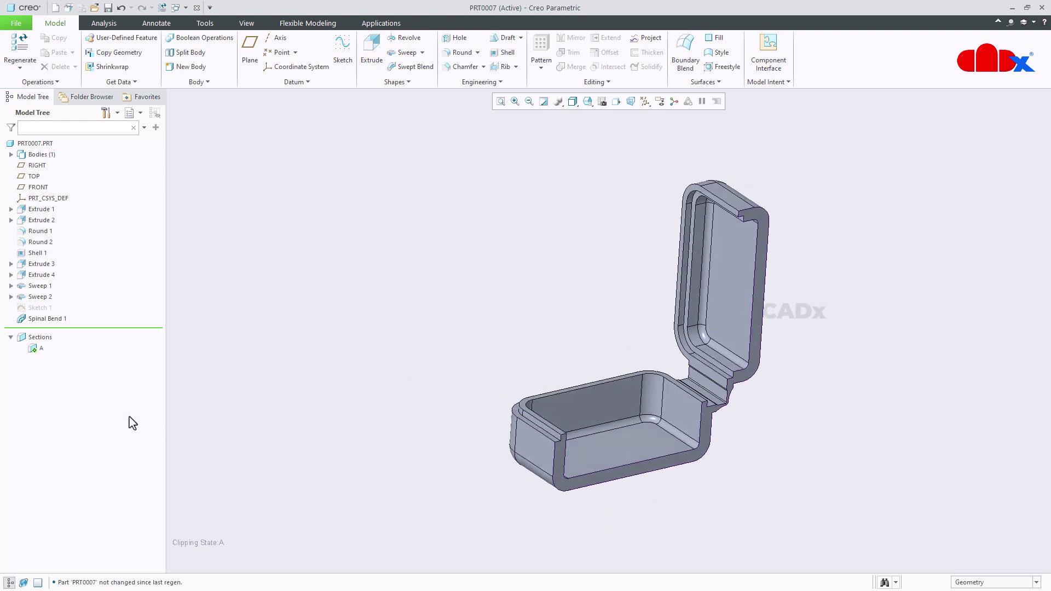
- Deactivate section A's clipping and return the box to standard orientation
{"action": "left_click", "coordinate": [39, 349]}
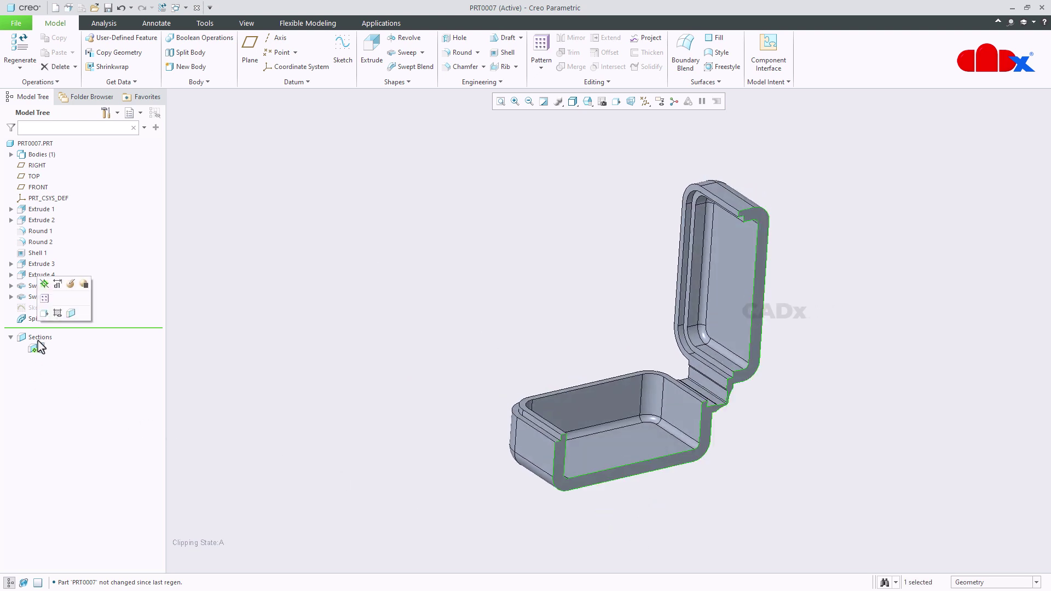
{"action": "left_click", "coordinate": [44, 284]}
{"action": "left_click", "coordinate": [831, 502]}
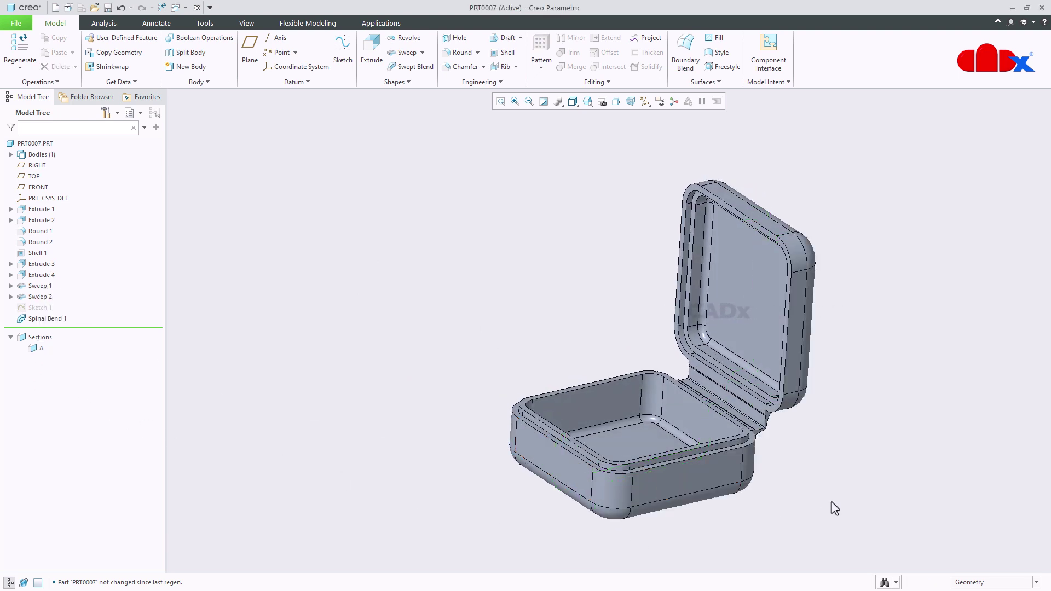
{"action": "key", "text": "ctrl+d"}
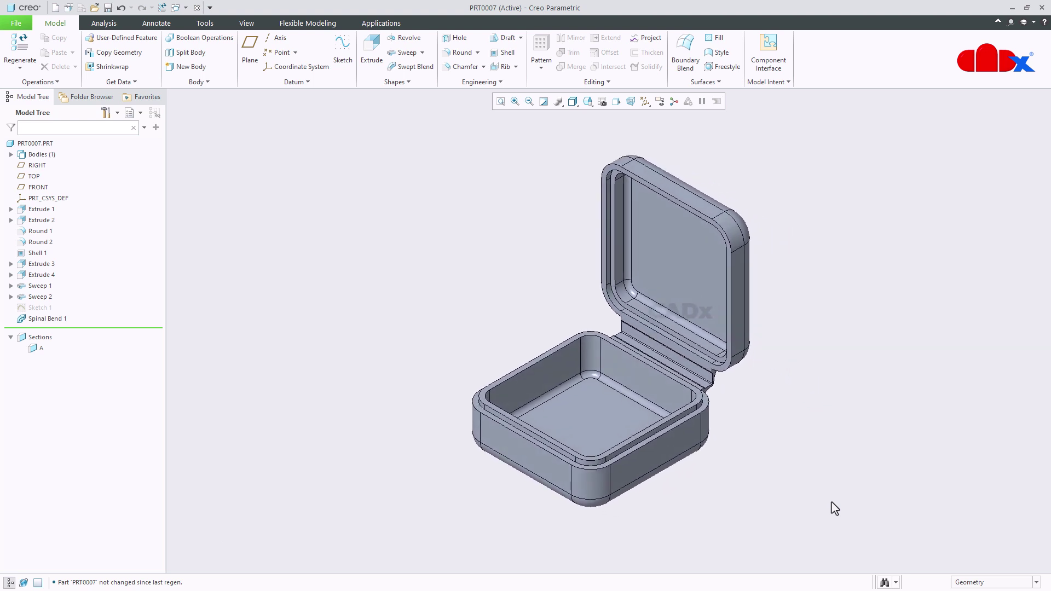